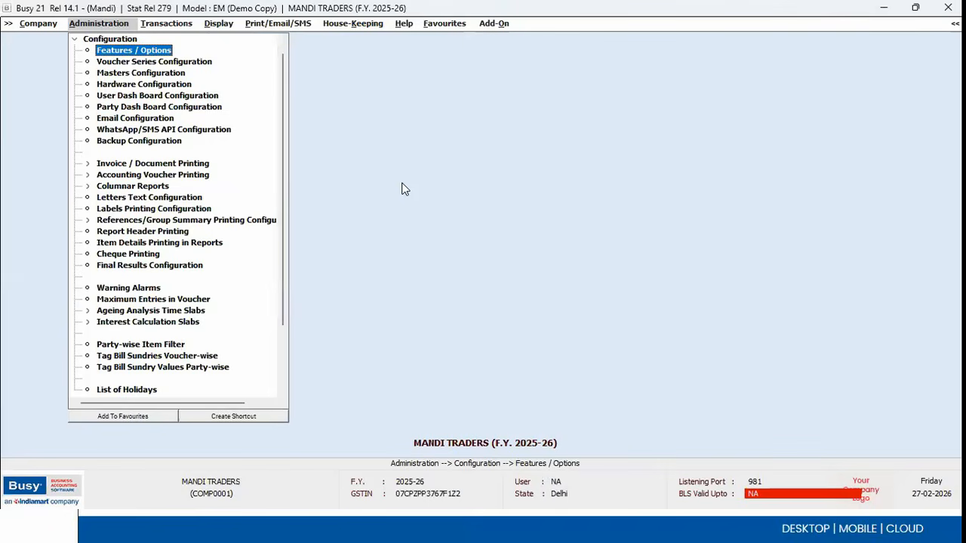
Step: Open the BUSY for Mandi settings from the company's Features / Options configuration
{"action": "key", "text": "Return"}
{"action": "key", "text": "Down"}
{"action": "key", "text": "Down"}
{"action": "key", "text": "Down"}
{"action": "key", "text": "Down"}
{"action": "key", "text": "Down"}
{"action": "key", "text": "Down"}
{"action": "key", "text": "Down"}
{"action": "key", "text": "Down"}
{"action": "key", "text": "Down"}
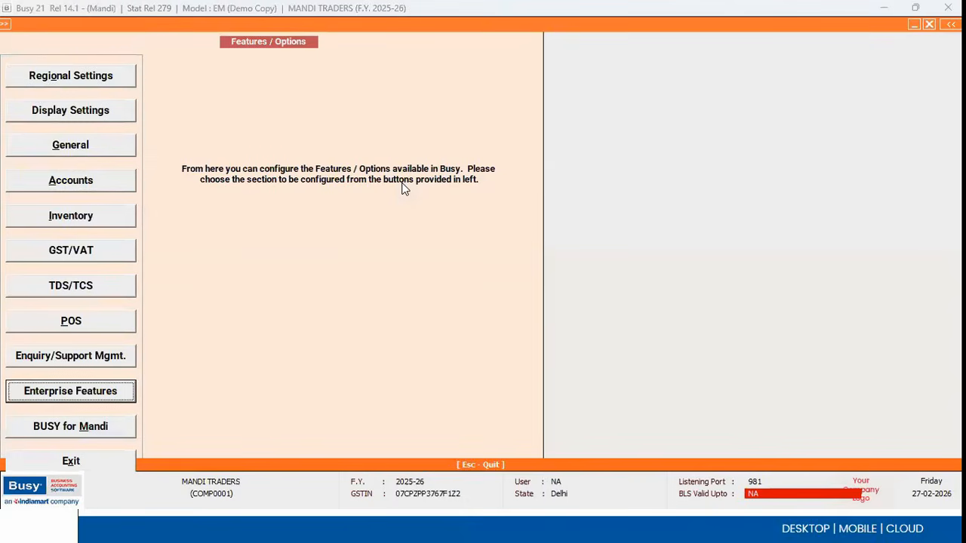
{"action": "key", "text": "Down"}
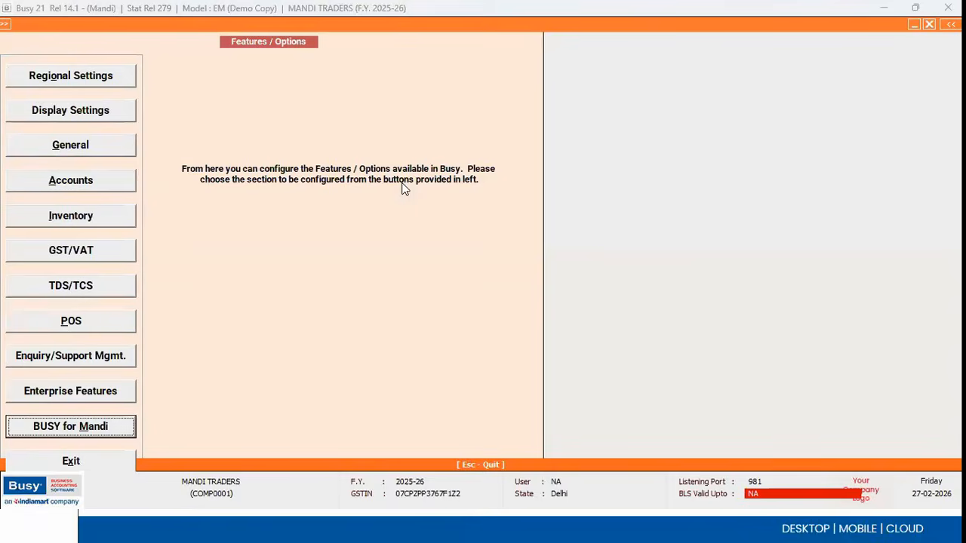
{"action": "key", "text": "Return"}
{"action": "key", "text": "Escape"}
{"action": "key", "text": "Return"}
Step: Keep Mandi enabled with Mandi type Both, save the general configuration and leave Features / Options
{"action": "key", "text": "Return"}
{"action": "key", "text": "Return"}
{"action": "key", "text": "Up"}
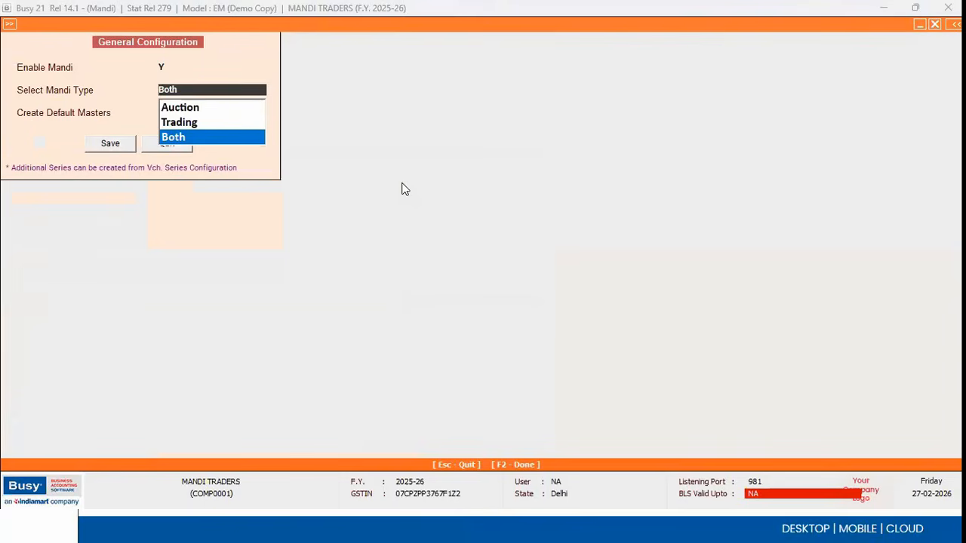
{"action": "left_click", "coordinate": [165, 65]}
{"action": "key", "text": "Return"}
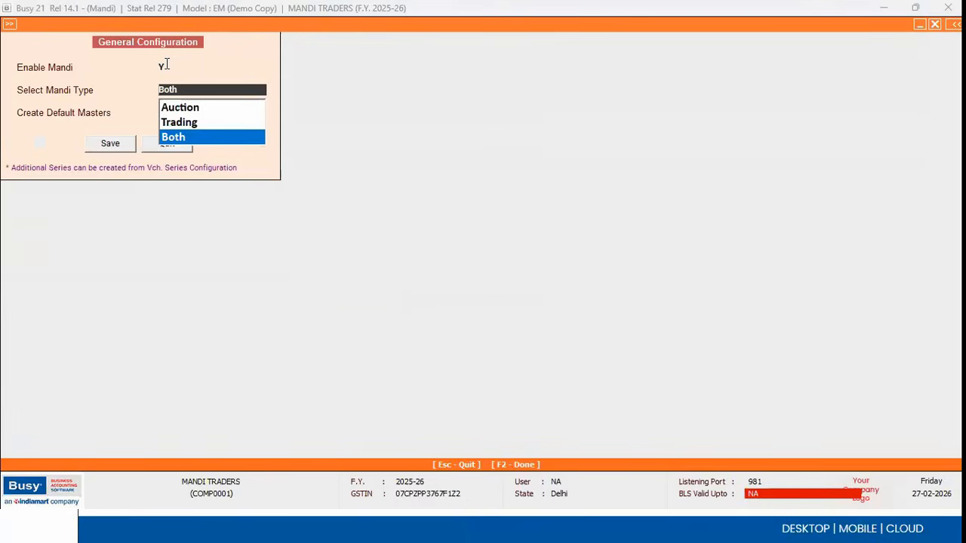
{"action": "key", "text": "Up"}
{"action": "key", "text": "Down"}
{"action": "key", "text": "Return"}
{"action": "key", "text": "Up"}
{"action": "key", "text": "Return"}
{"action": "key", "text": "Return"}
{"action": "key", "text": "Return"}
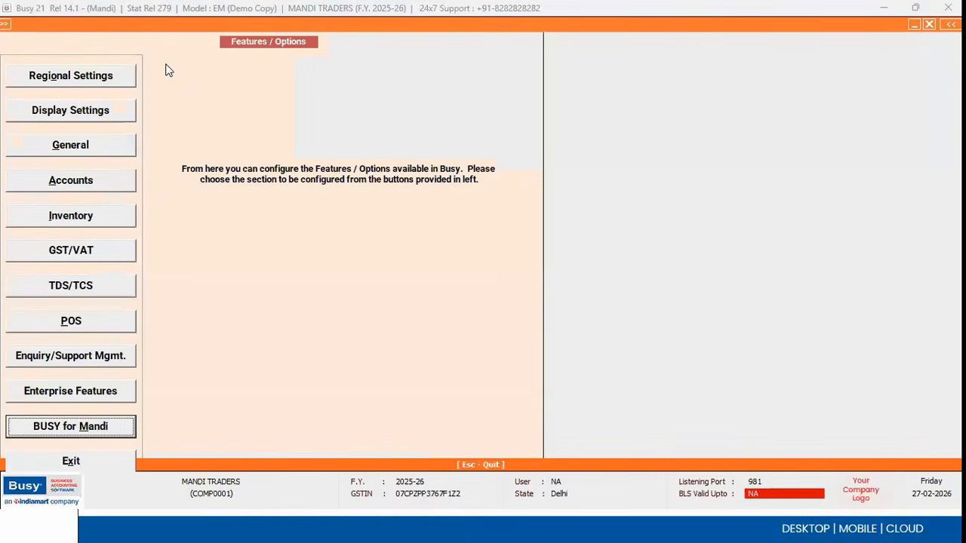
{"action": "key", "text": "Escape"}
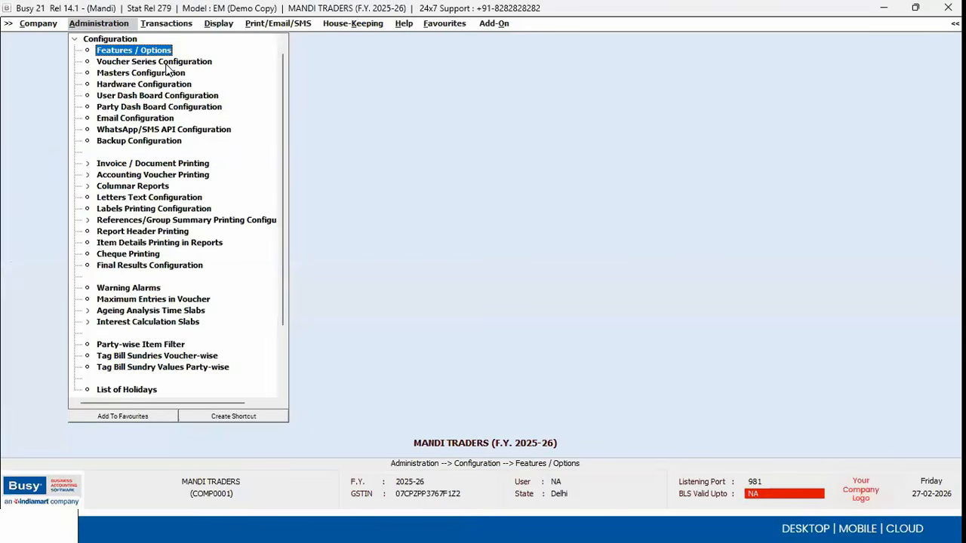
Step: Start a new purchase voucher and set its series to Auction
{"action": "key", "text": "Right"}
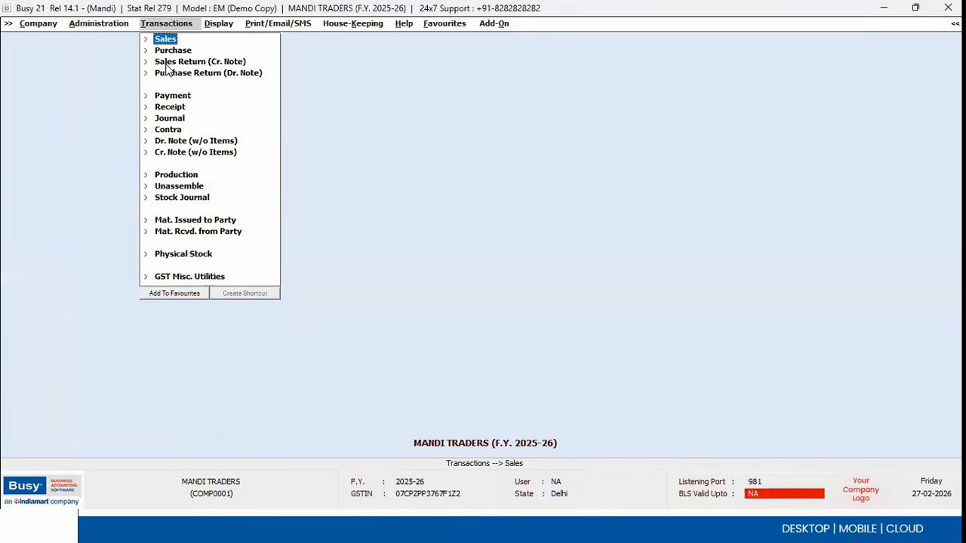
{"action": "key", "text": "Down"}
{"action": "key", "text": "Return"}
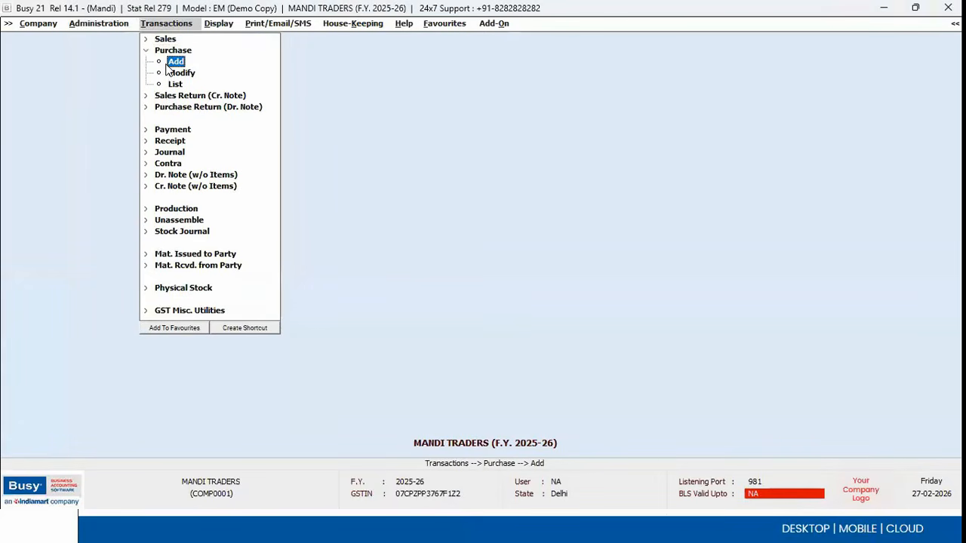
{"action": "key", "text": "Return"}
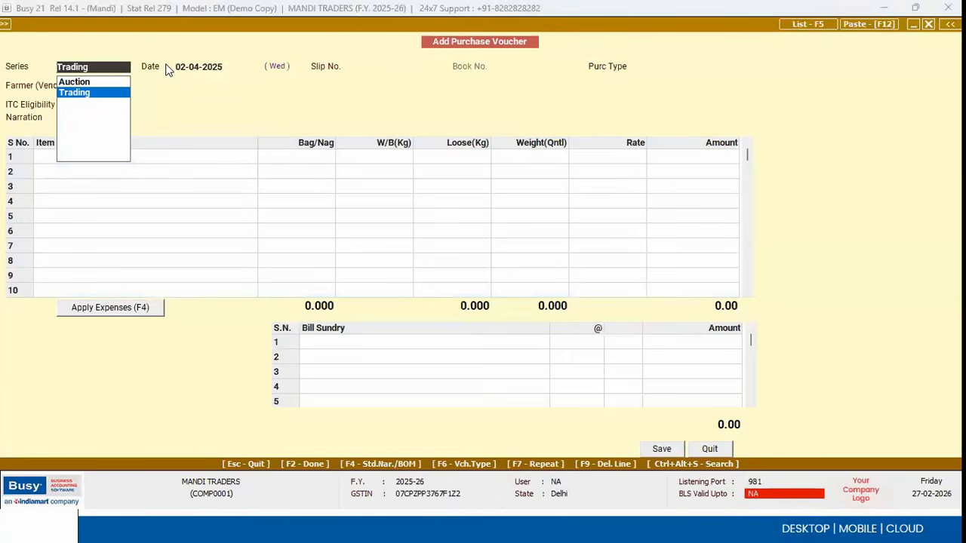
{"action": "key", "text": "Up"}
{"action": "key", "text": "Return"}
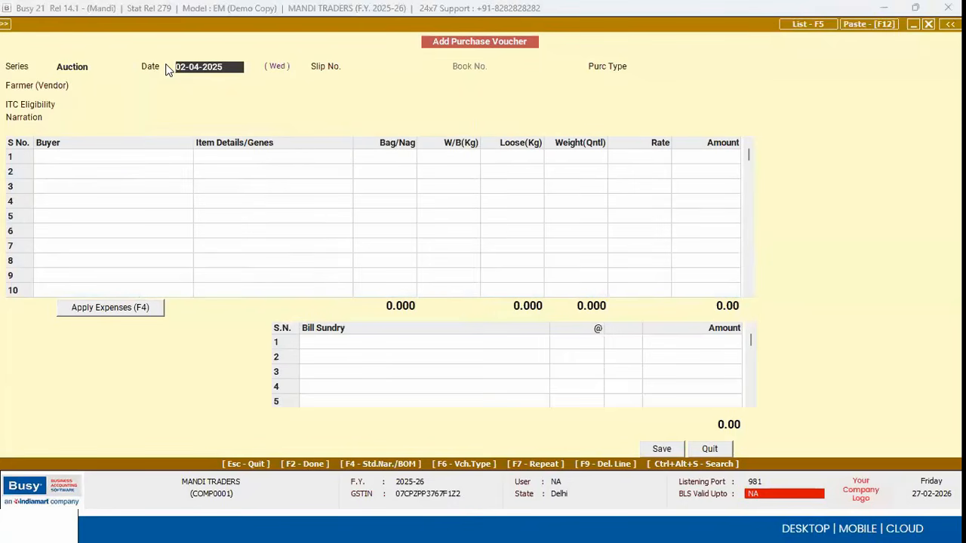
Step: Accept the date 02-04-2025, enter slip number 95 and choose purchase type Local-RCM / UnReg
{"action": "key", "text": "Return"}
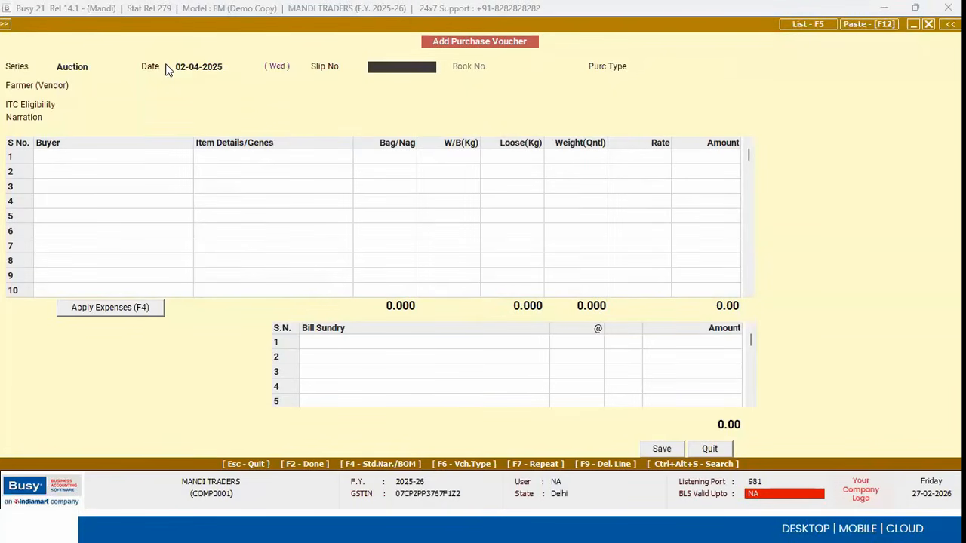
{"action": "type", "text": "95"}
{"action": "key", "text": "Return"}
{"action": "type", "text": "un"}
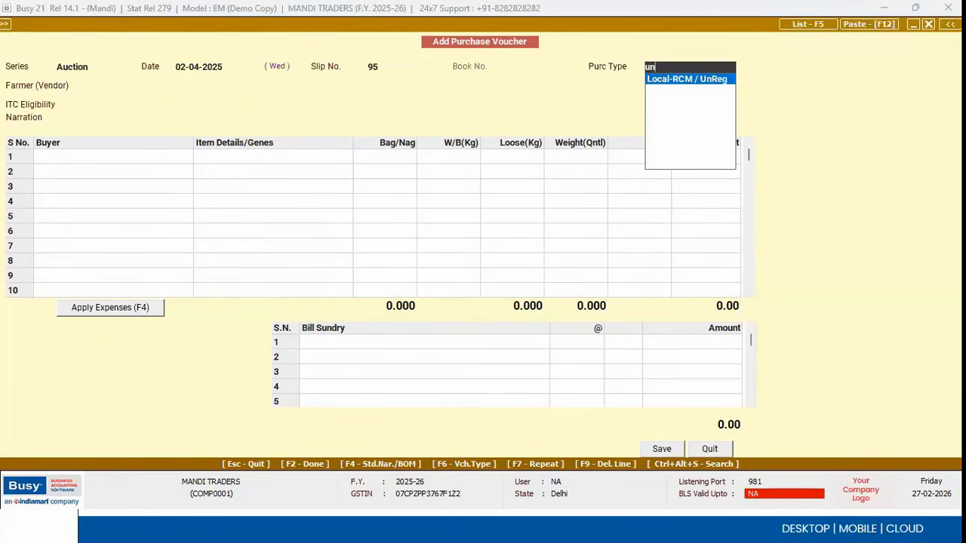
{"action": "key", "text": "Return"}
{"action": "key", "text": "Up"}
{"action": "key", "text": "Return"}
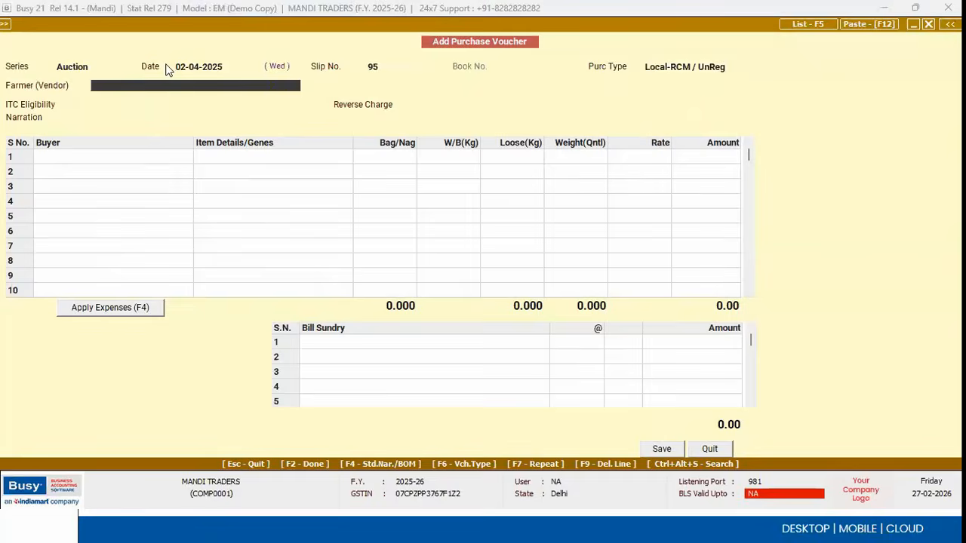
Step: Select FARMER 2 as vendor, with ITC eligibility Input Goods/Services and reverse charge Not Applicable
{"action": "key", "text": "Down"}
{"action": "key", "text": "Down"}
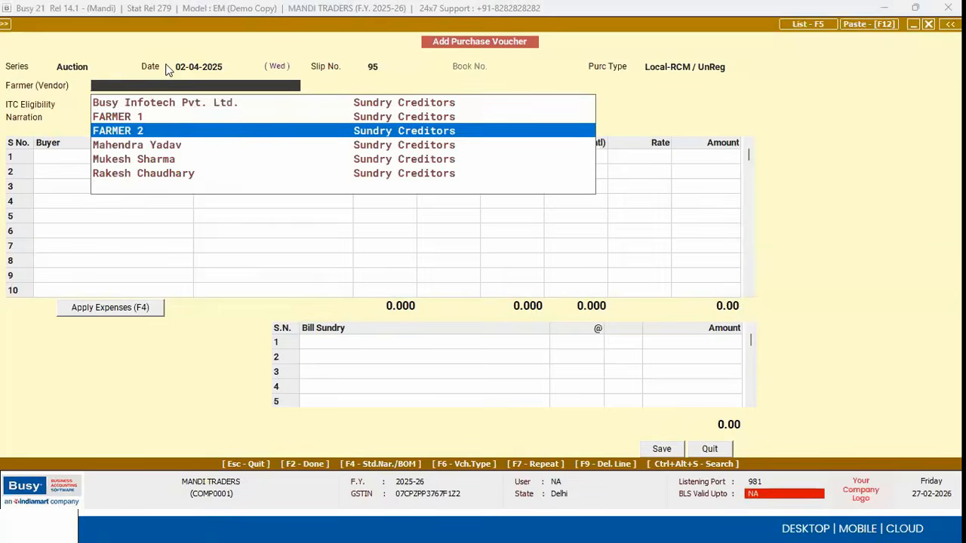
{"action": "key", "text": "Return"}
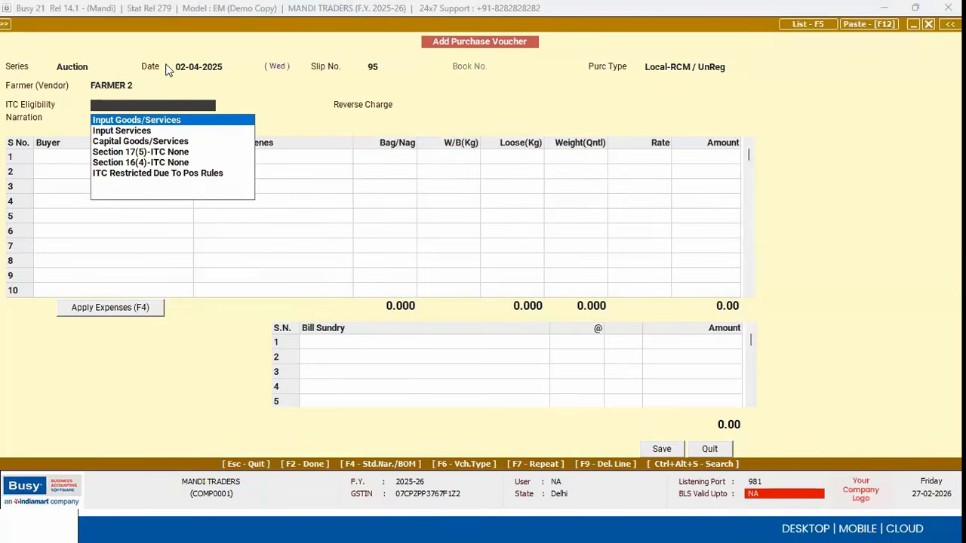
{"action": "key", "text": "Return"}
{"action": "key", "text": "Down"}
{"action": "key", "text": "Down"}
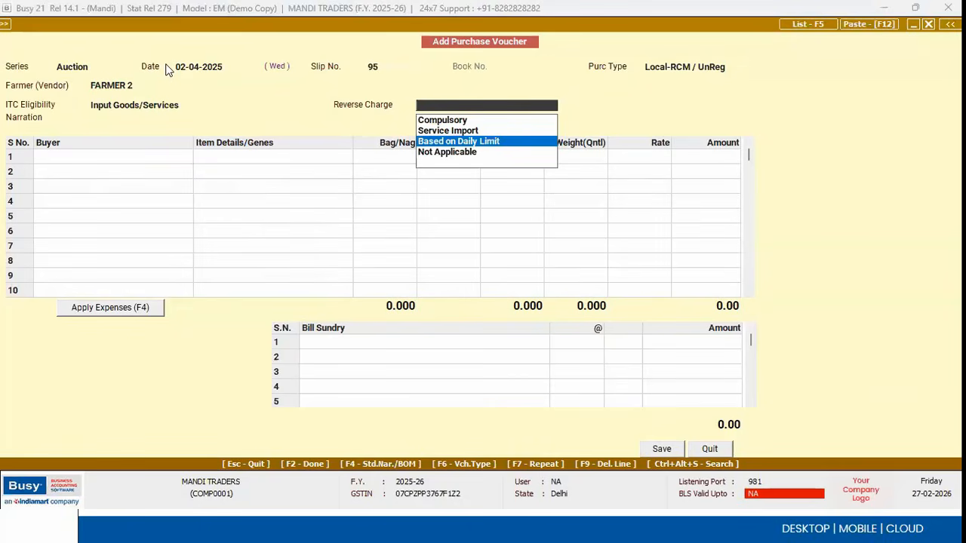
{"action": "key", "text": "Down"}
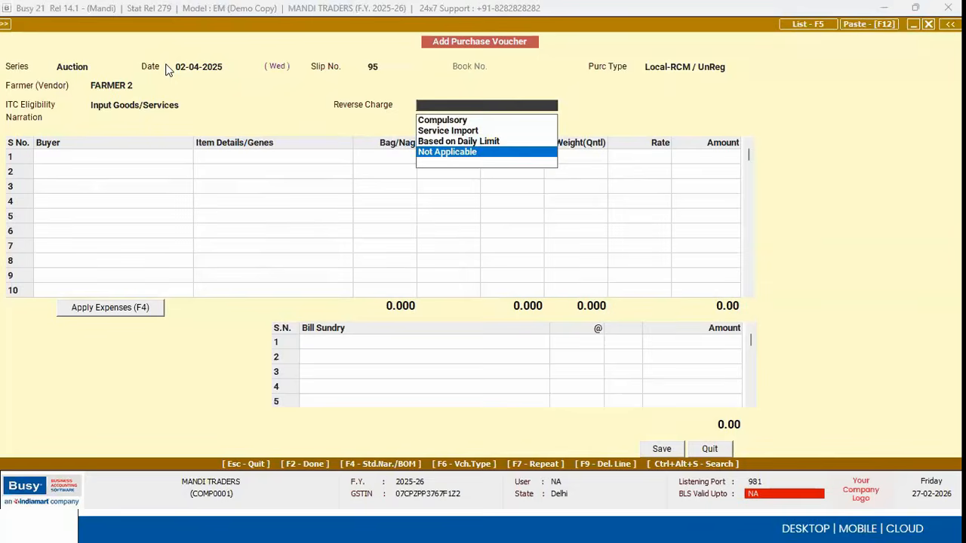
{"action": "key", "text": "Return"}
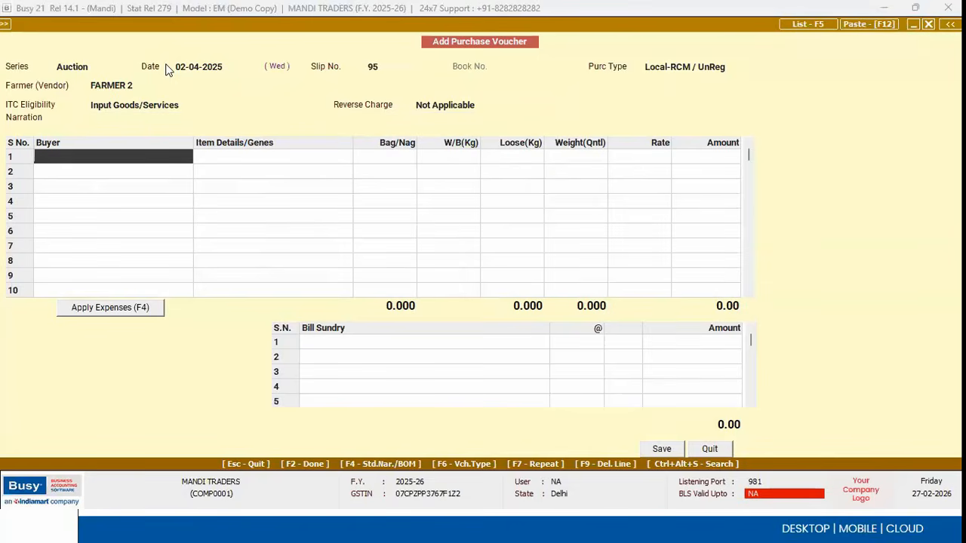
Step: Fill the first item row with the buyer's name, the item Sarsoa and a quantity of 20 bags
{"action": "type", "text": "di"}
{"action": "key", "text": "BackSpace"}
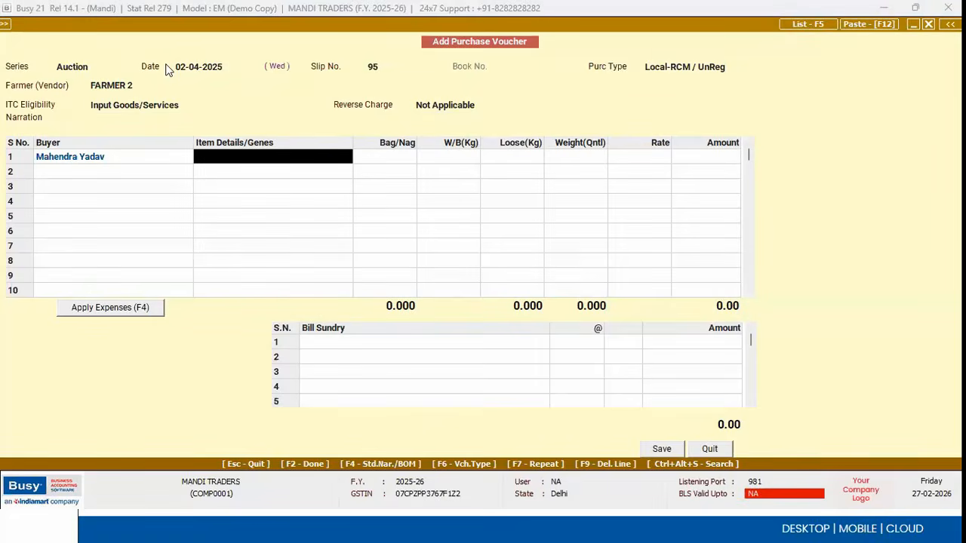
{"action": "key", "text": "Down"}
{"action": "key", "text": "Down"}
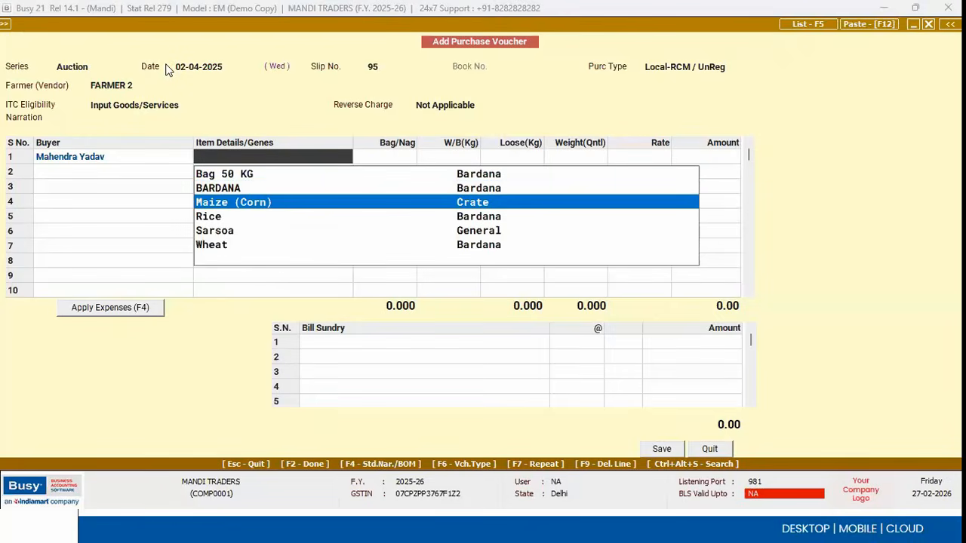
{"action": "key", "text": "Down"}
{"action": "key", "text": "Down"}
{"action": "key", "text": "Return"}
{"action": "type", "text": "20"}
{"action": "key", "text": "Return"}
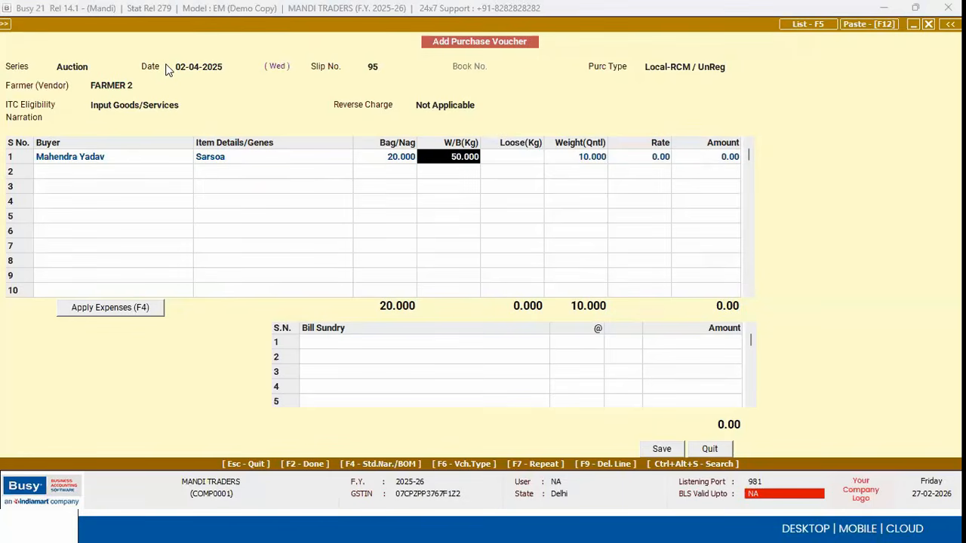
Step: Keep 50 kg per bag for the Sarsoa row, and set its loose weight to 5 kg and rate to 4000
{"action": "key", "text": "shift+Tab"}
{"action": "key", "text": "Return"}
{"action": "key", "text": "Return"}
{"action": "key", "text": "Return"}
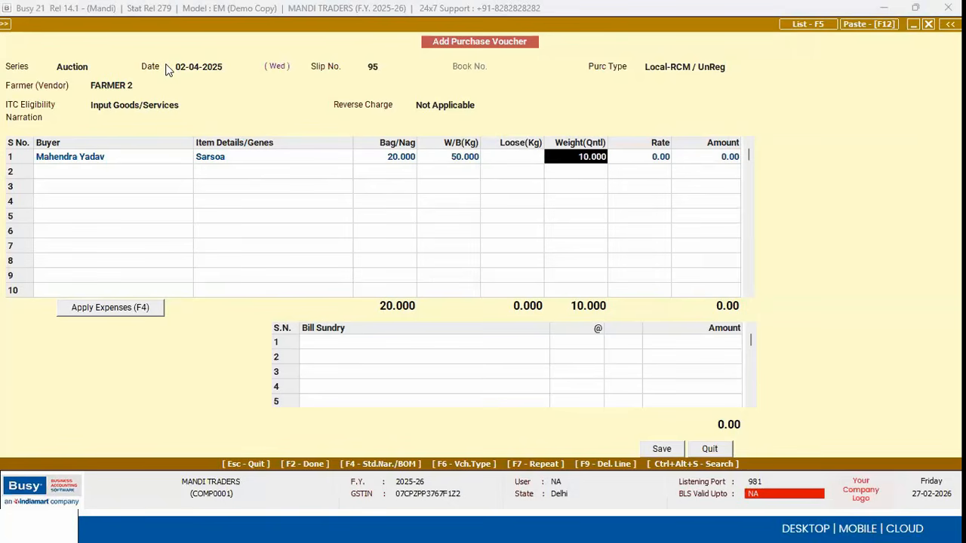
{"action": "key", "text": "Left"}
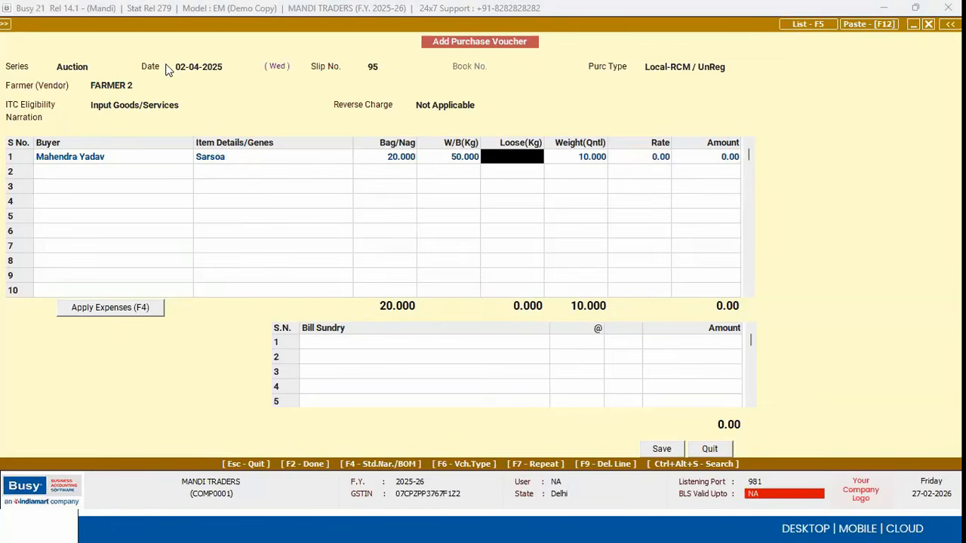
{"action": "type", "text": "2"}
{"action": "key", "text": "Return"}
{"action": "key", "text": "shift+Tab"}
{"action": "type", "text": "5"}
{"action": "key", "text": "Return"}
{"action": "key", "text": "Return"}
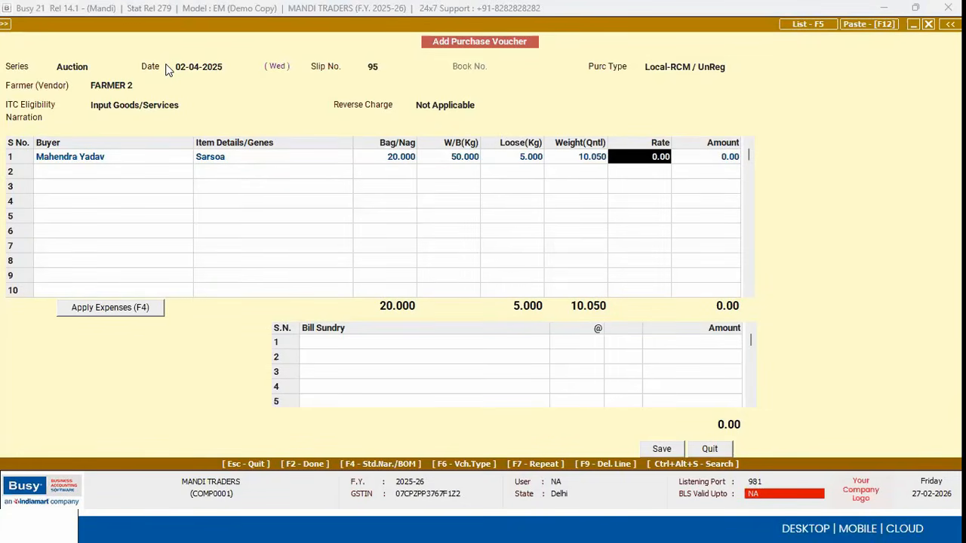
{"action": "type", "text": "4000"}
{"action": "key", "text": "Return"}
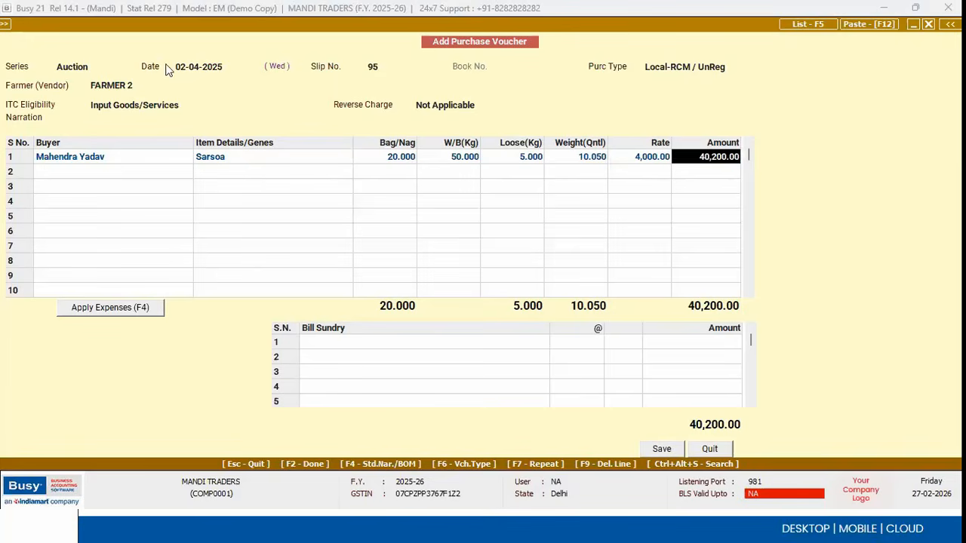
Step: Check back across the Sarsoa row and save the Auction purchase voucher
{"action": "key", "text": "Left"}
{"action": "key", "text": "Left"}
{"action": "key", "text": "Left"}
{"action": "key", "text": "Left"}
{"action": "key", "text": "Left"}
{"action": "key", "text": "Left"}
{"action": "key", "text": "Left"}
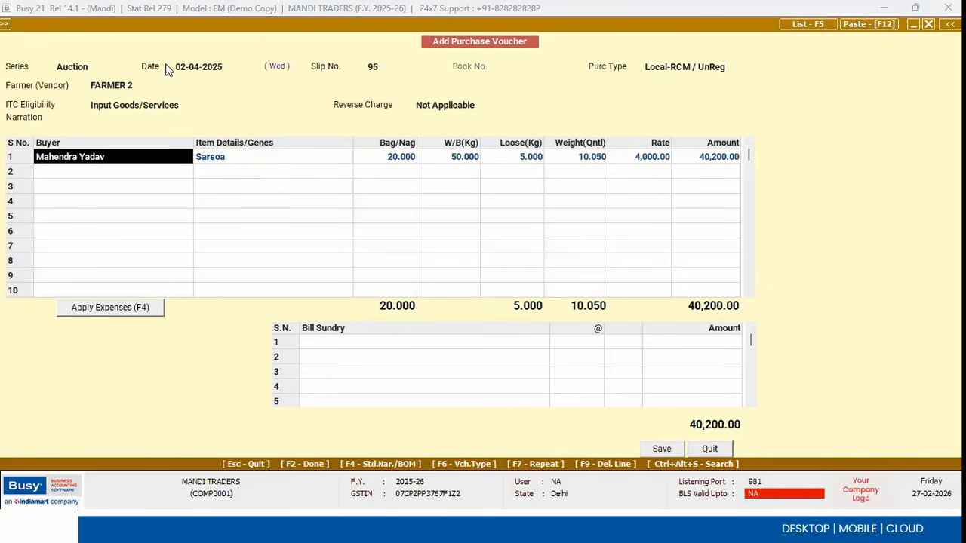
{"action": "key", "text": "F2"}
{"action": "key", "text": "F2"}
{"action": "key", "text": "F2"}
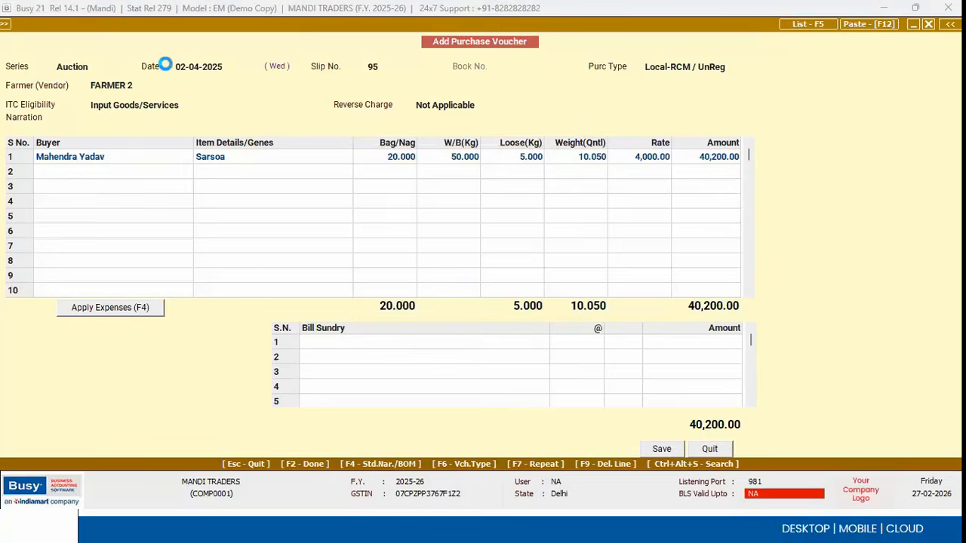
{"action": "key", "text": "F2"}
{"action": "key", "text": "Return"}
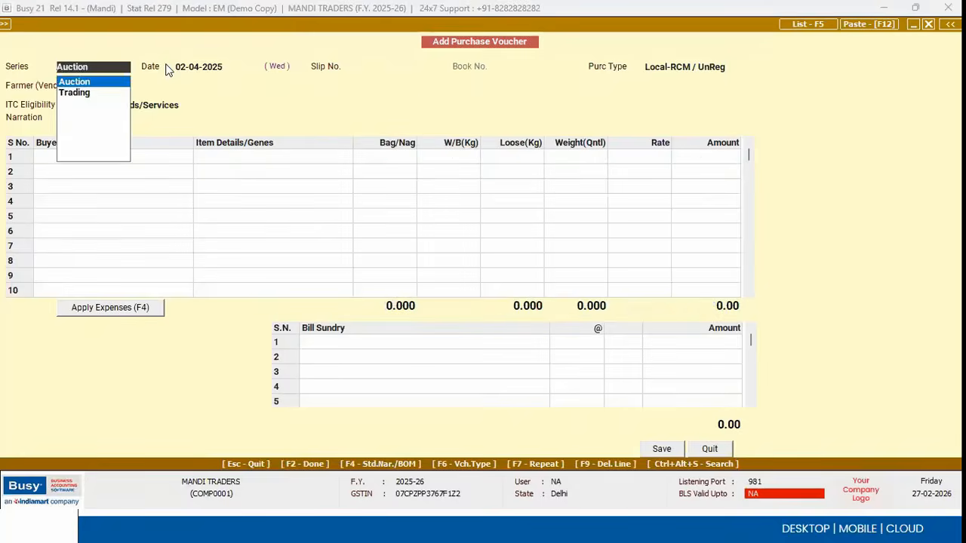
Step: Leave purchase entry and start an Auction sales voucher dated 10-04-2025 with slip number 4 and sale type Local-Exempt
{"action": "key", "text": "Escape"}
{"action": "key", "text": "Escape"}
{"action": "key", "text": "Escape"}
{"action": "key", "text": "Up"}
{"action": "key", "text": "Return"}
{"action": "key", "text": "Return"}
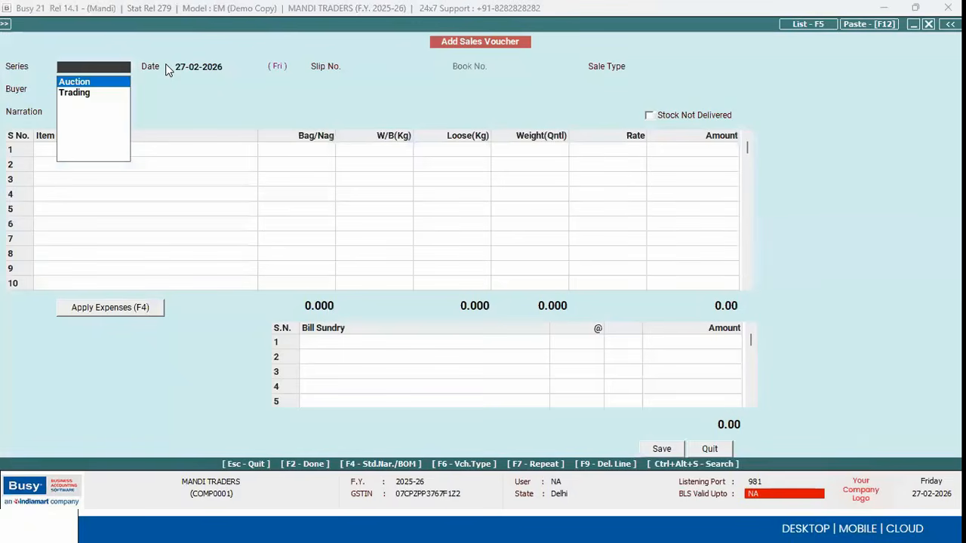
{"action": "key", "text": "Return"}
{"action": "key", "text": "Return"}
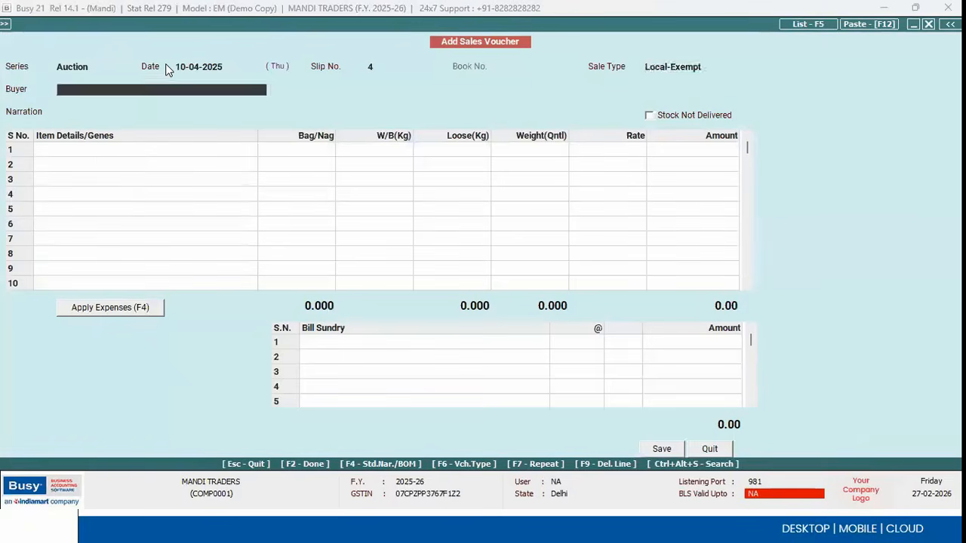
Step: Select the sales voucher's buyer from the sundry debtors to bring up that buyer's pending auction items
{"action": "key", "text": "Down"}
{"action": "key", "text": "Down"}
{"action": "key", "text": "Down"}
{"action": "key", "text": "Down"}
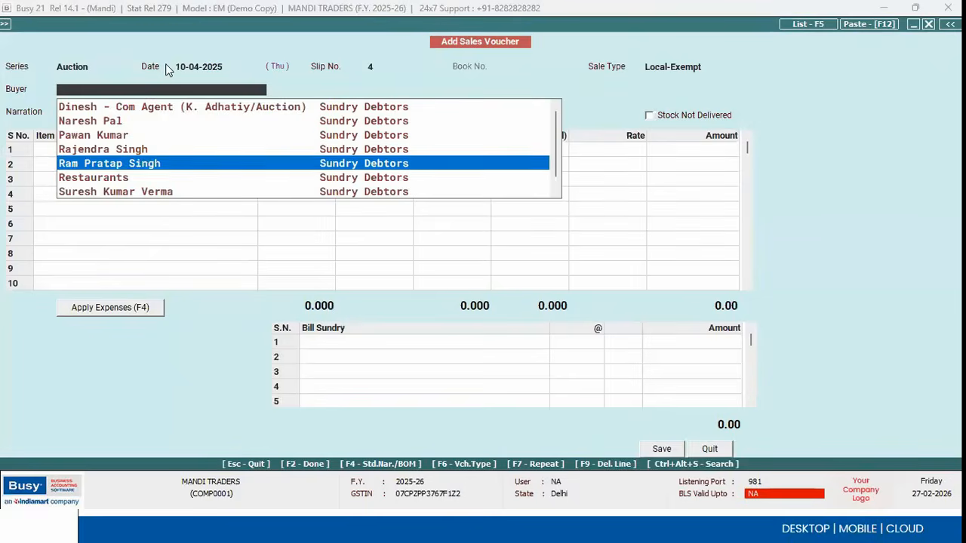
{"action": "key", "text": "Down"}
{"action": "key", "text": "Down"}
{"action": "key", "text": "Down"}
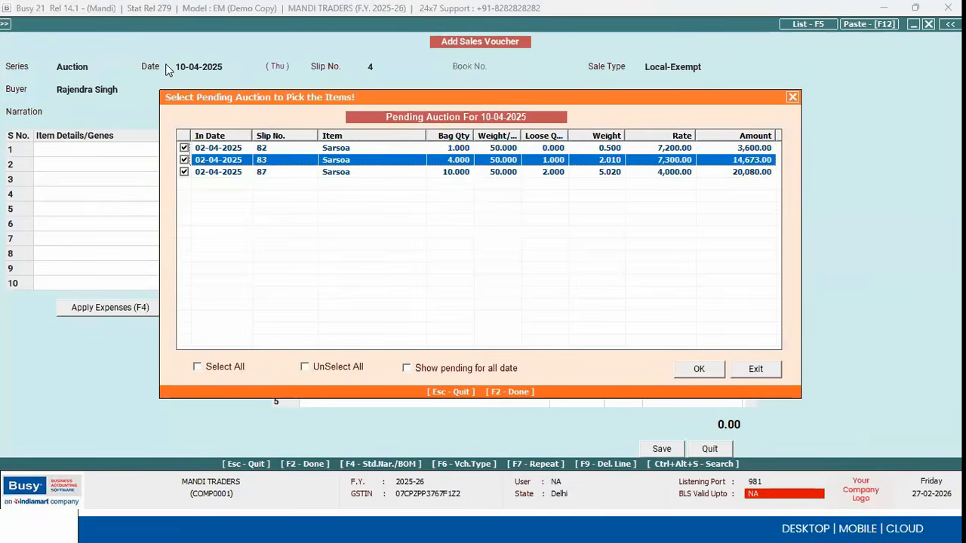
Step: Examine the buyer's pending Sarsoa auction entries, comparing the rows for slips 82 and 83
{"action": "key", "text": "Up"}
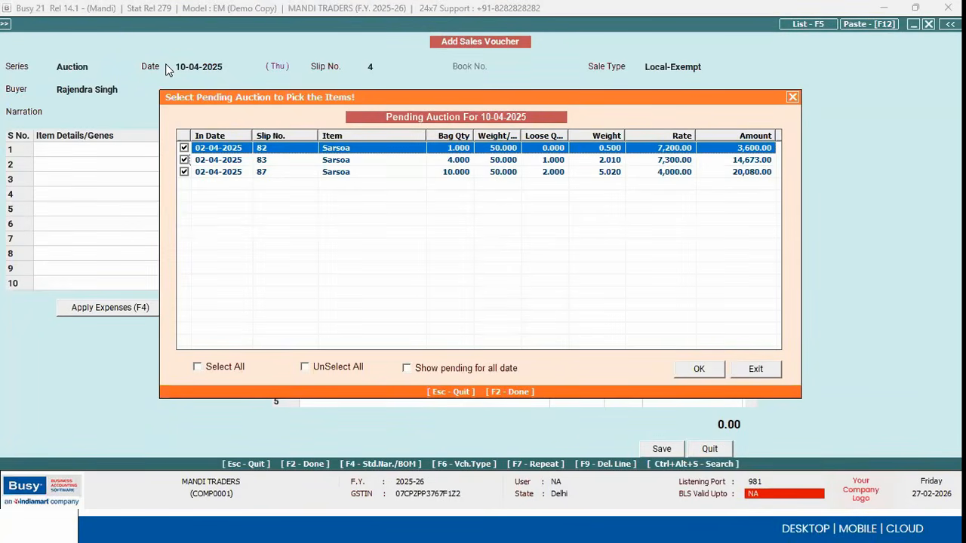
{"action": "key", "text": "Down"}
{"action": "key", "text": "Up"}
{"action": "key", "text": "Down"}
{"action": "key", "text": "Up"}
{"action": "key", "text": "Down"}
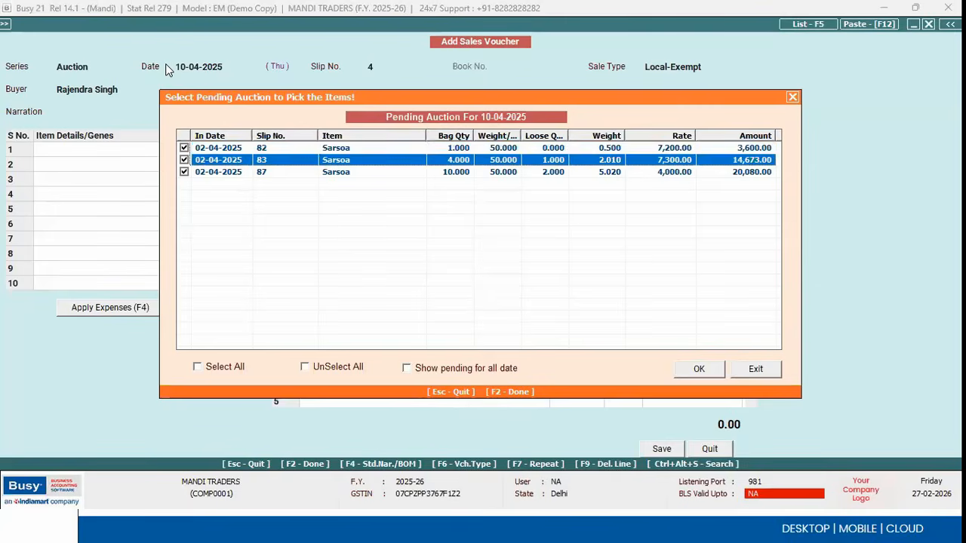
{"action": "key", "text": "Up"}
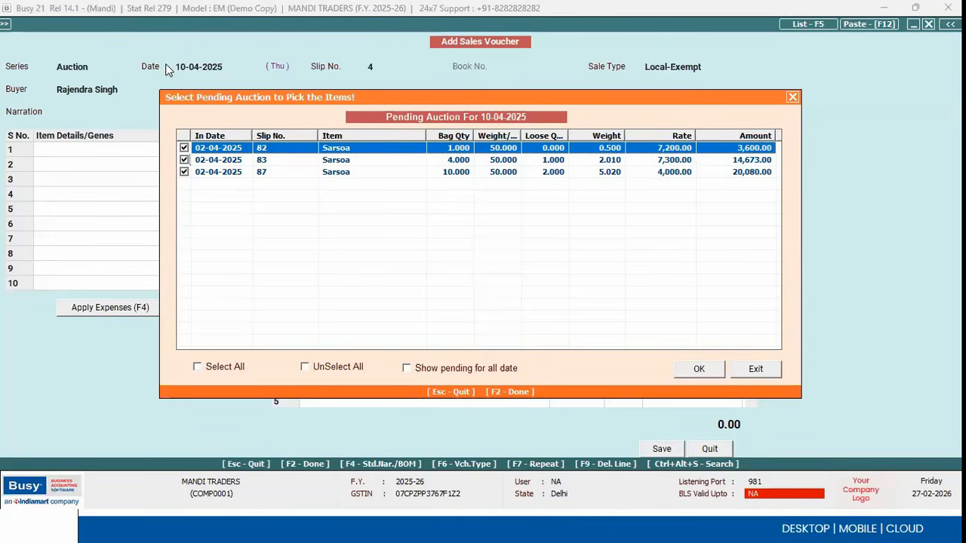
Step: Load the buyer's three pending Sarsoa entries into the sales voucher, decline the other-state warning, and quit the voucher without saving
{"action": "key", "text": "F2"}
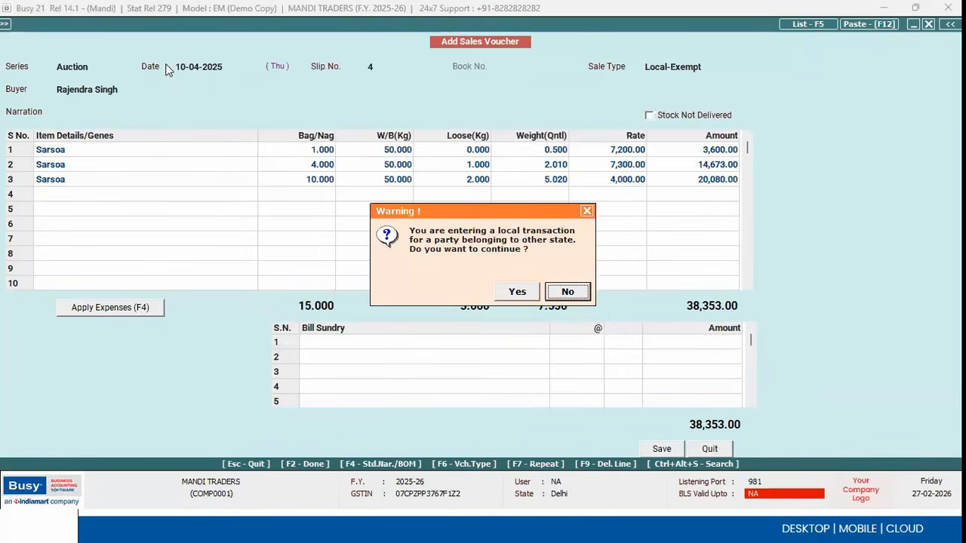
{"action": "key", "text": "Return"}
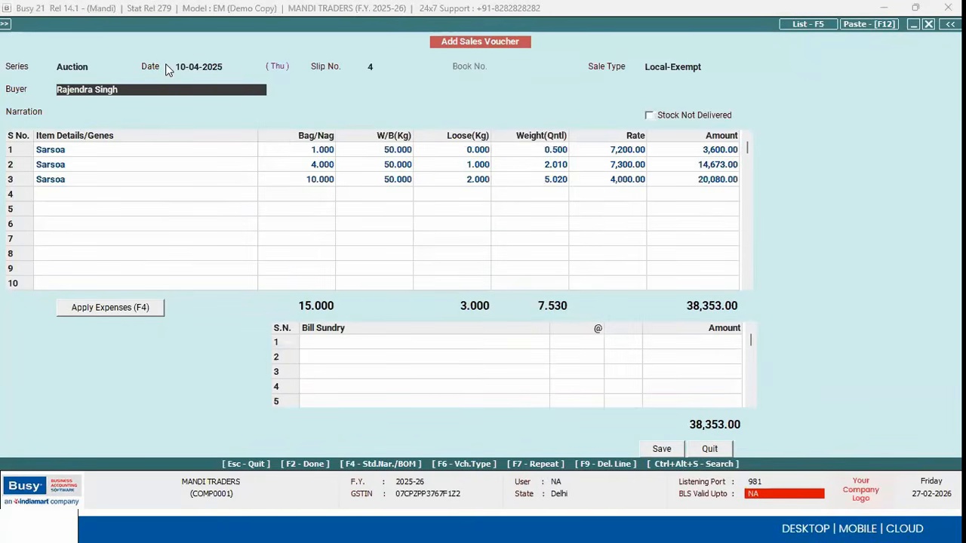
{"action": "key", "text": "Escape"}
{"action": "key", "text": "Left"}
{"action": "key", "text": "Return"}
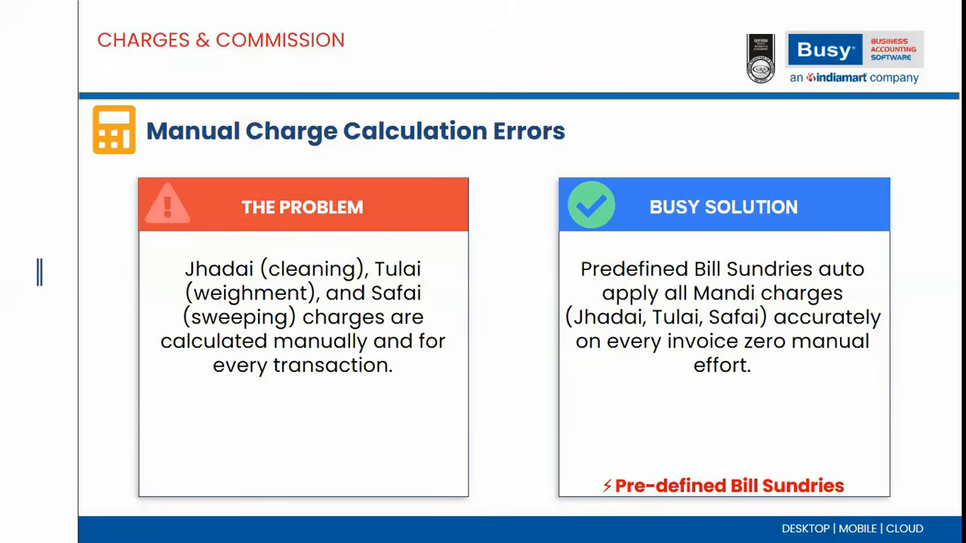
Step: Switch from the slides back to Busy and look over the available master types under Administration
{"action": "key", "text": "alt+Tab"}
{"action": "key", "text": "Left"}
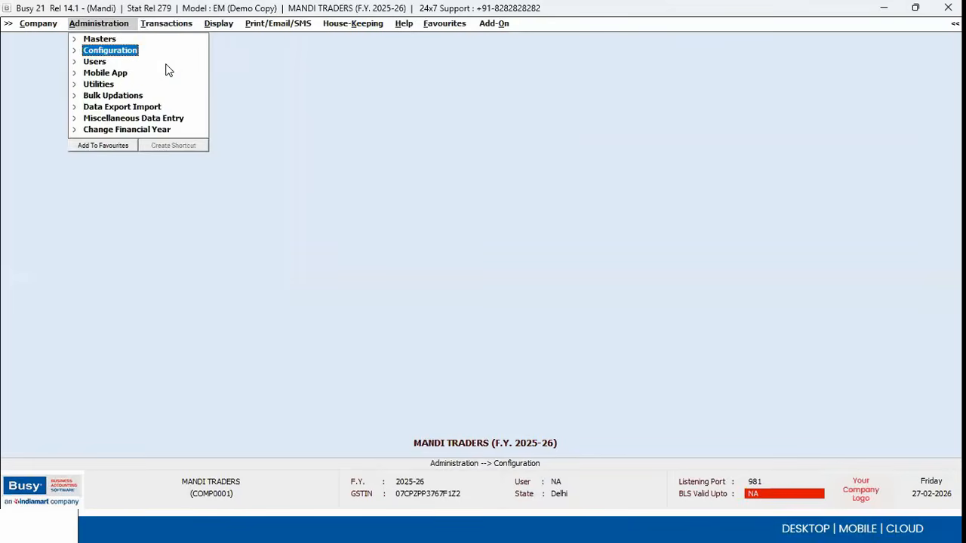
{"action": "key", "text": "Right"}
{"action": "key", "text": "Left"}
{"action": "key", "text": "Return"}
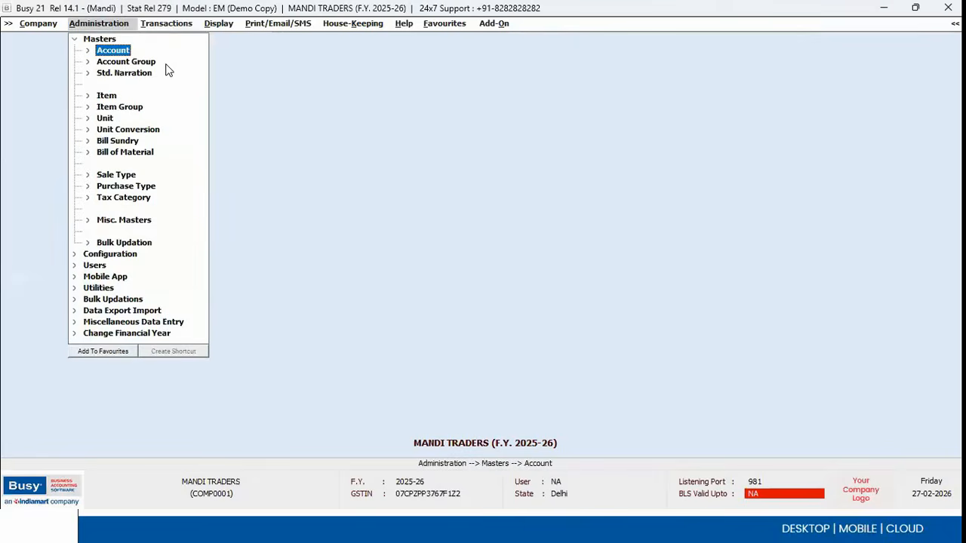
{"action": "key", "text": "Escape"}
Step: Check the BUSY for Mandi general configuration within Features / Options and close it without changes
{"action": "key", "text": "Down"}
{"action": "key", "text": "Return"}
{"action": "key", "text": "Return"}
{"action": "key", "text": "Down"}
{"action": "key", "text": "Escape"}
{"action": "key", "text": "Return"}
{"action": "key", "text": "Up"}
{"action": "key", "text": "Up"}
{"action": "key", "text": "Up"}
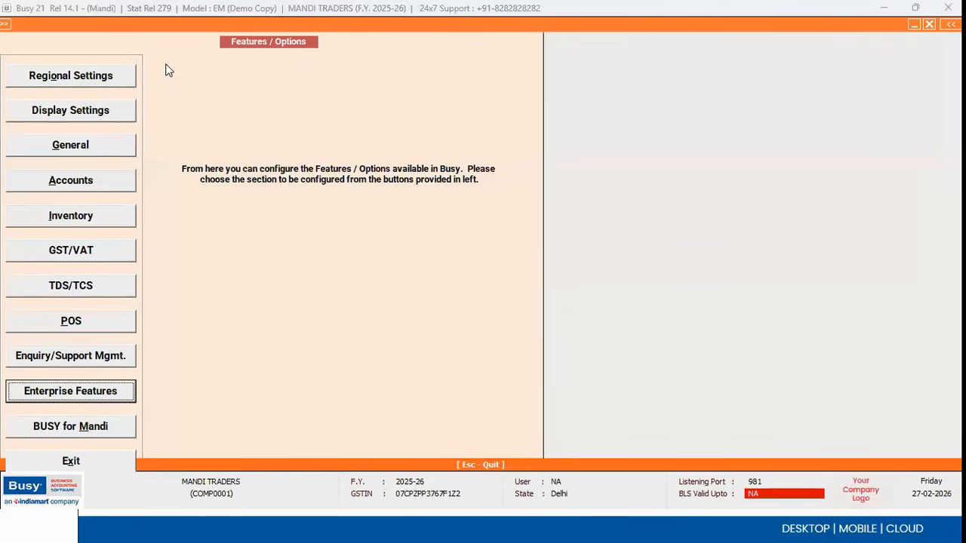
{"action": "key", "text": "Down"}
{"action": "key", "text": "Return"}
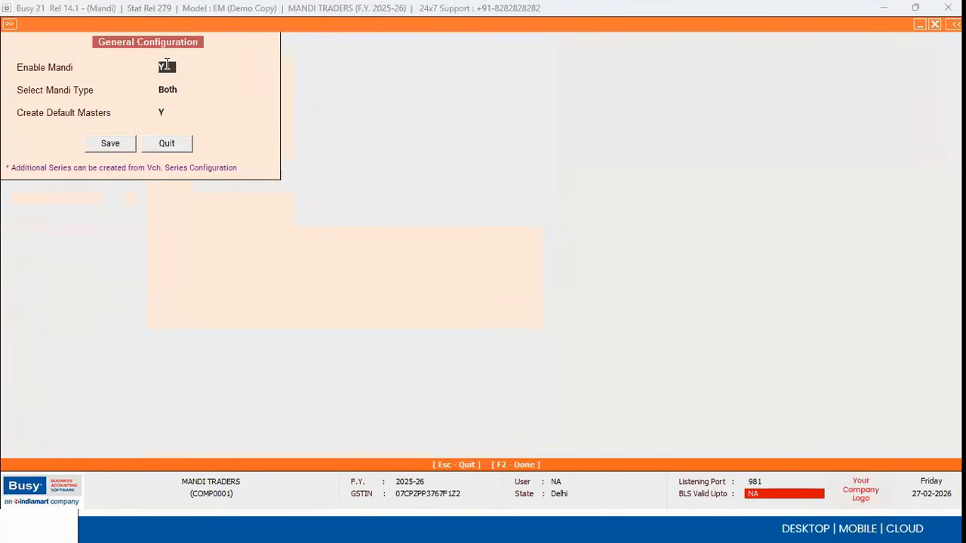
{"action": "key", "text": "Escape"}
{"action": "key", "text": "Escape"}
{"action": "key", "text": "Escape"}
Step: Bring up the list of all Bill Sundry masters
{"action": "key", "text": "Up"}
{"action": "key", "text": "Return"}
{"action": "key", "text": "Down"}
{"action": "key", "text": "Down"}
{"action": "key", "text": "Down"}
{"action": "key", "text": "Down"}
{"action": "key", "text": "Down"}
{"action": "key", "text": "Down"}
{"action": "key", "text": "Down"}
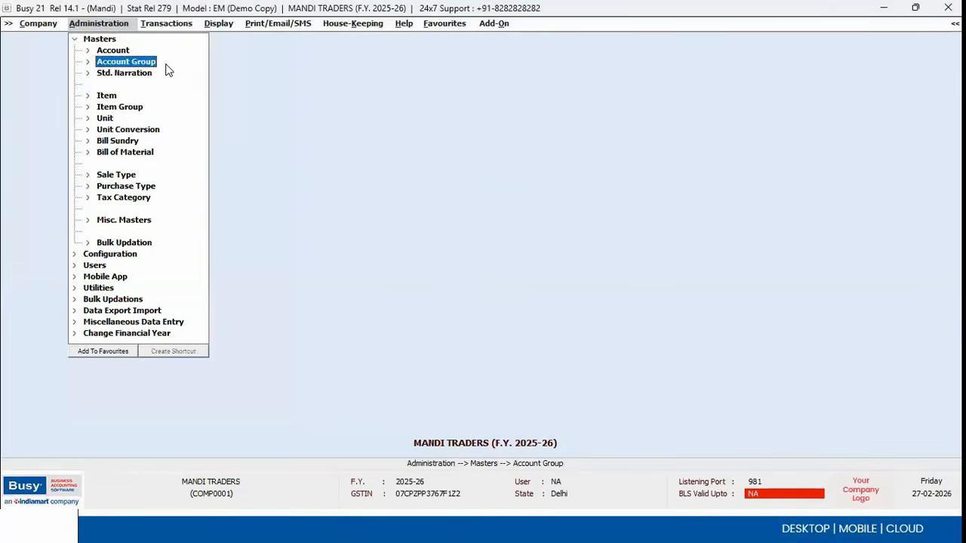
{"action": "key", "text": "Return"}
{"action": "key", "text": "Down"}
{"action": "key", "text": "Down"}
{"action": "key", "text": "Return"}
{"action": "key", "text": "Return"}
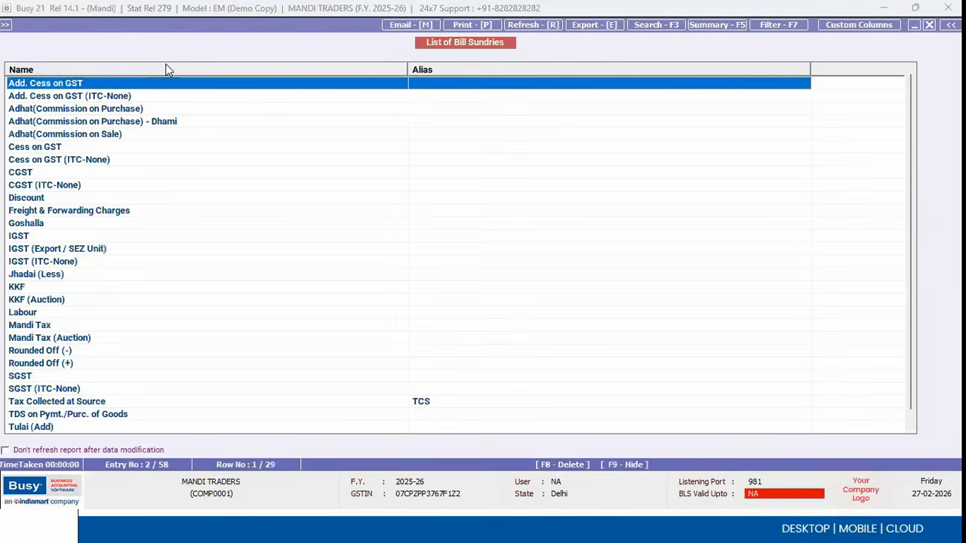
Step: Open the Jhadai (Less) bill sundry, review its type and cost-of-goods settings, and return to the list
{"action": "key", "text": "m"}
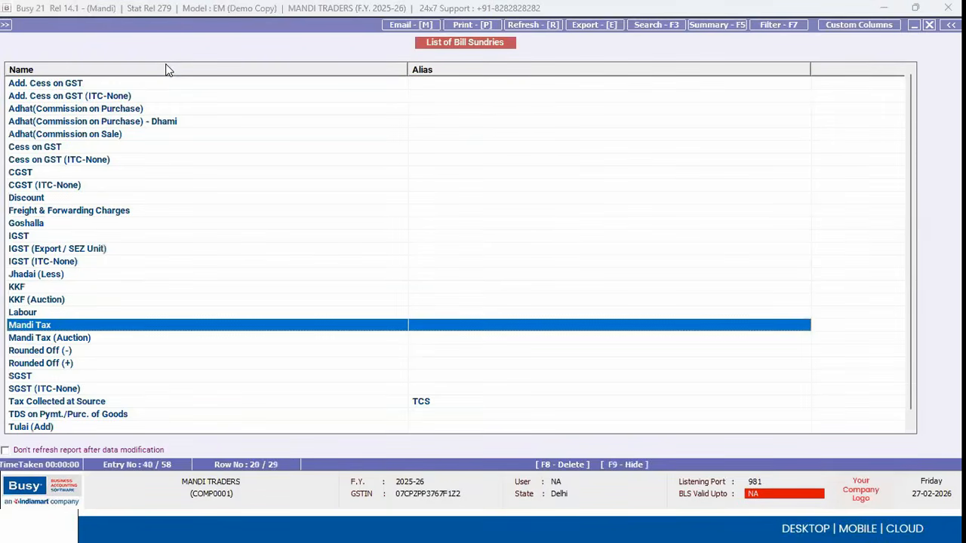
{"action": "key", "text": "Up"}
{"action": "key", "text": "Up"}
{"action": "key", "text": "Up"}
{"action": "key", "text": "Up"}
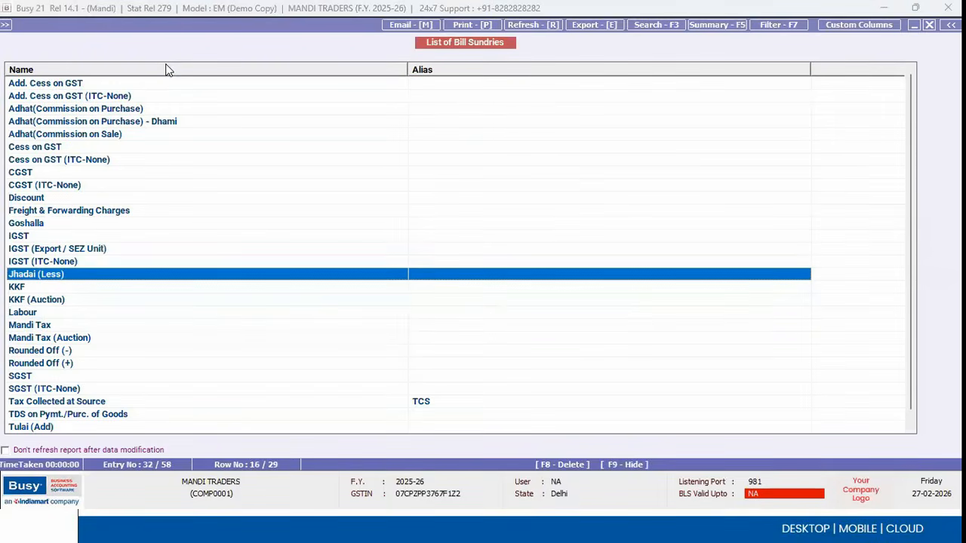
{"action": "key", "text": "Return"}
{"action": "key", "text": "Return"}
{"action": "key", "text": "Return"}
{"action": "key", "text": "Return"}
{"action": "key", "text": "Return"}
{"action": "key", "text": "Return"}
{"action": "key", "text": "Return"}
{"action": "key", "text": "Return"}
{"action": "key", "text": "Return"}
{"action": "key", "text": "Return"}
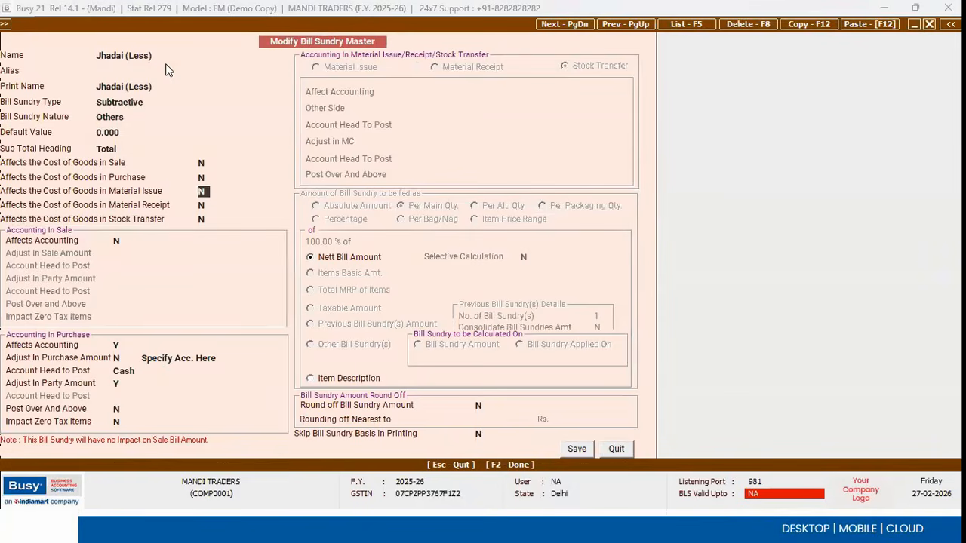
{"action": "key", "text": "Escape"}
Step: Open the KKF bill sundry, review its fields down to the sub total heading, and return to the list
{"action": "key", "text": "Down"}
{"action": "key", "text": "Return"}
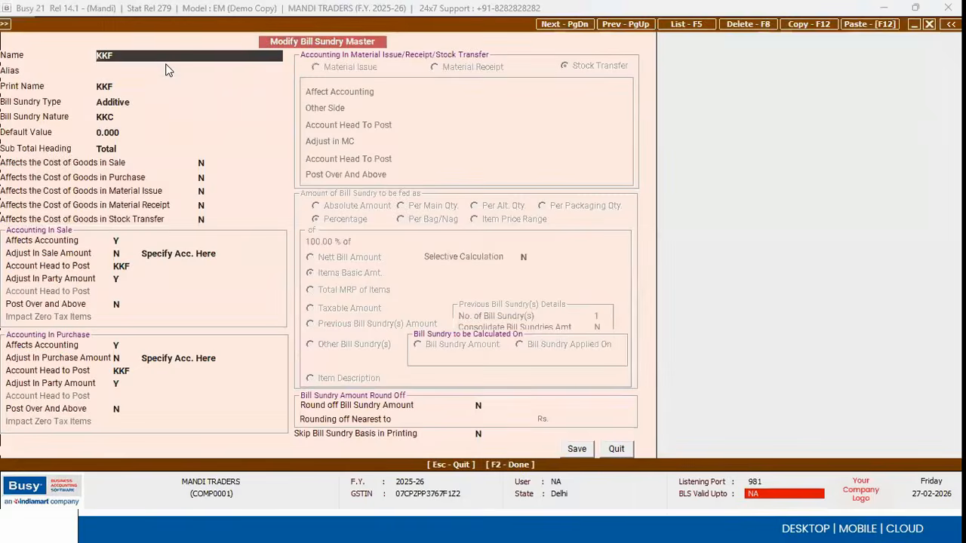
{"action": "key", "text": "Return"}
{"action": "key", "text": "Return"}
{"action": "key", "text": "Return"}
{"action": "key", "text": "Return"}
{"action": "key", "text": "Return"}
{"action": "key", "text": "Return"}
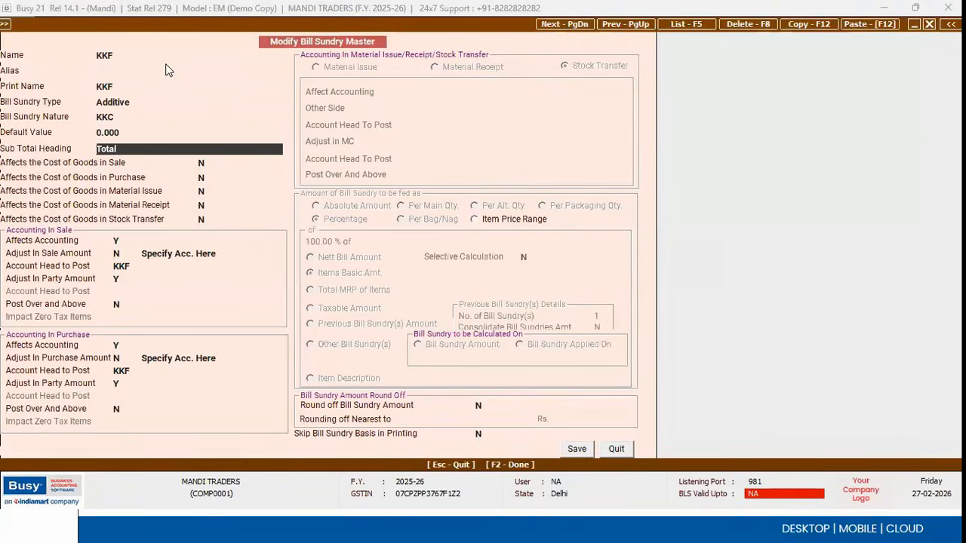
{"action": "key", "text": "Escape"}
Step: Review the Mandi Tax bill sundry master and leave the bill sundry list
{"action": "key", "text": "Down"}
{"action": "key", "text": "Down"}
{"action": "key", "text": "Down"}
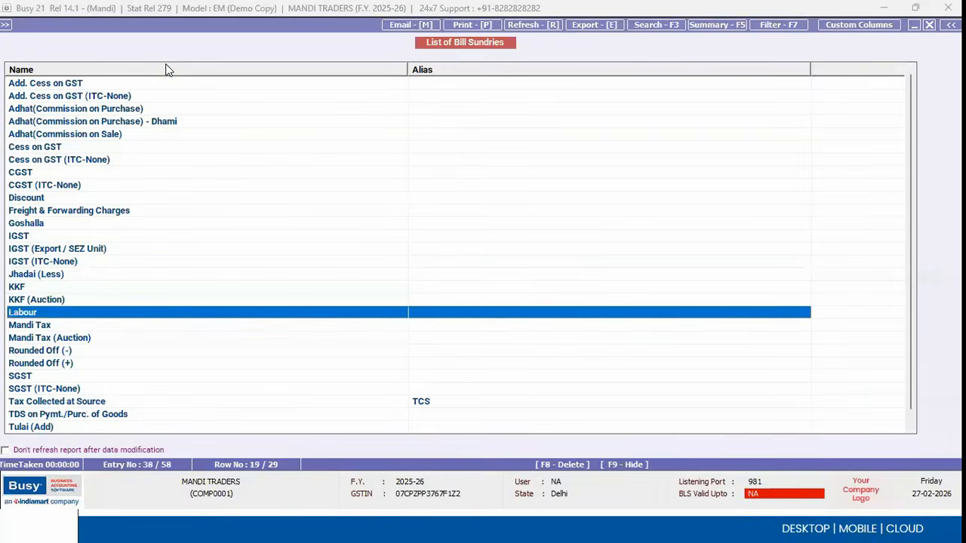
{"action": "key", "text": "Return"}
{"action": "key", "text": "Return"}
{"action": "key", "text": "Return"}
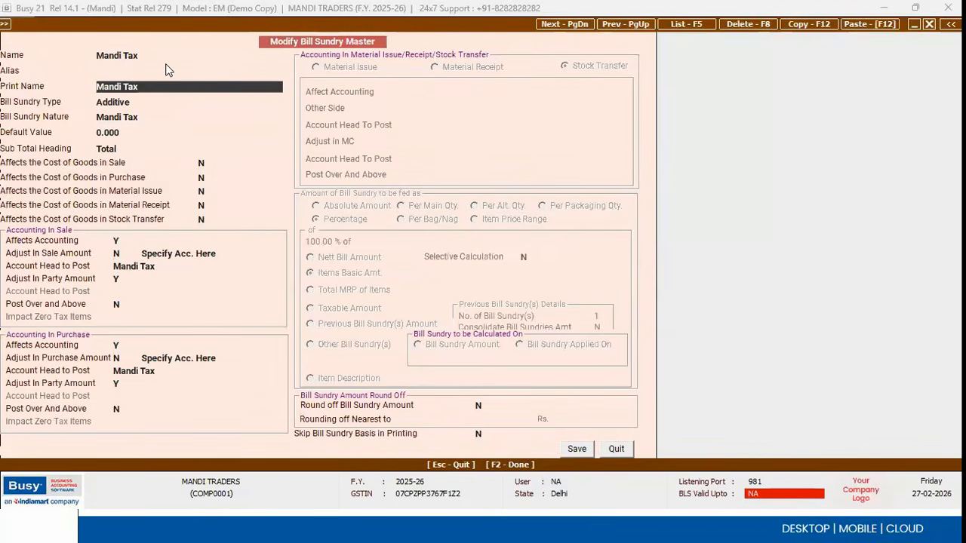
{"action": "key", "text": "Escape"}
{"action": "key", "text": "Return"}
{"action": "key", "text": "Escape"}
{"action": "key", "text": "Escape"}
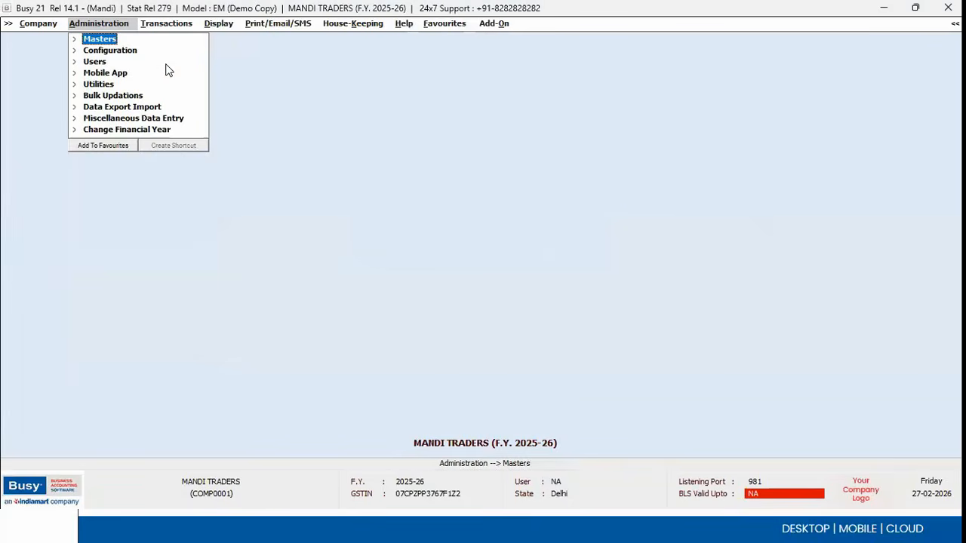
Step: Open the Sarsoa item master for modification
{"action": "key", "text": "Return"}
{"action": "key", "text": "Down"}
{"action": "key", "text": "Down"}
{"action": "key", "text": "Down"}
{"action": "key", "text": "Return"}
{"action": "key", "text": "Down"}
{"action": "key", "text": "Return"}
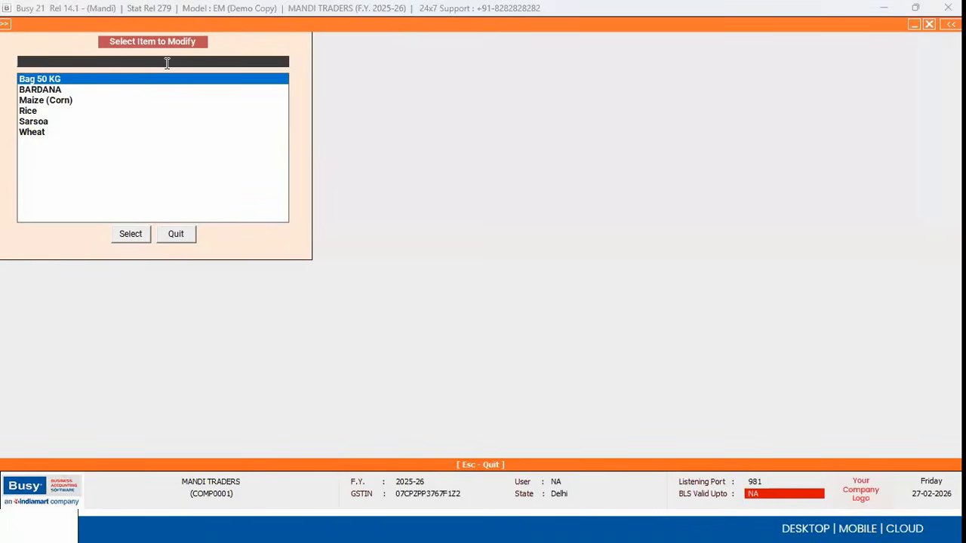
{"action": "key", "text": "Escape"}
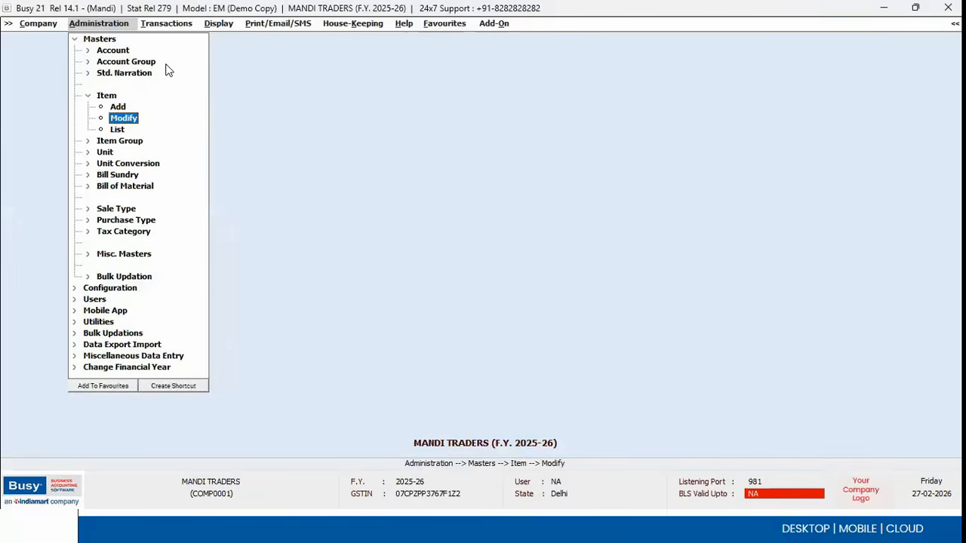
{"action": "key", "text": "Return"}
{"action": "key", "text": "Down"}
{"action": "key", "text": "Down"}
{"action": "key", "text": "Down"}
{"action": "key", "text": "Down"}
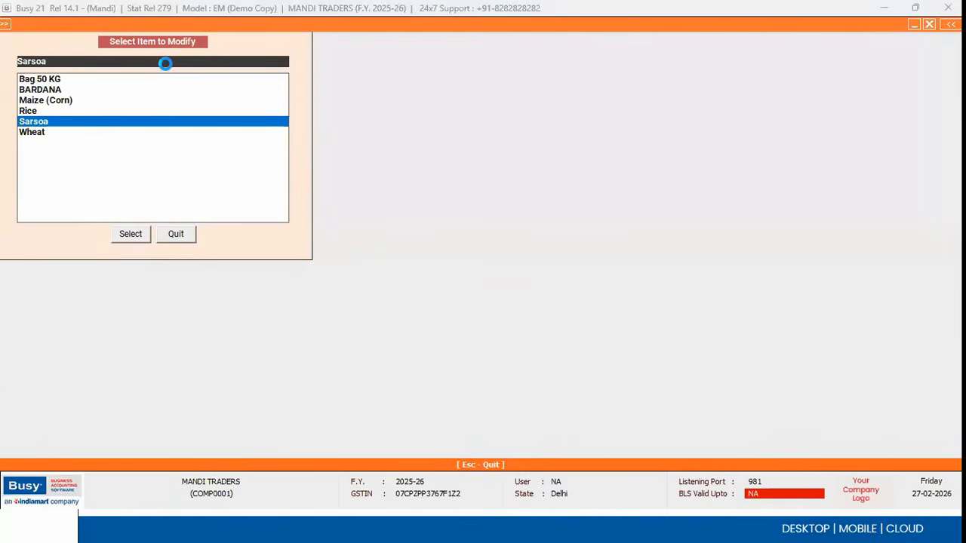
{"action": "key", "text": "Return"}
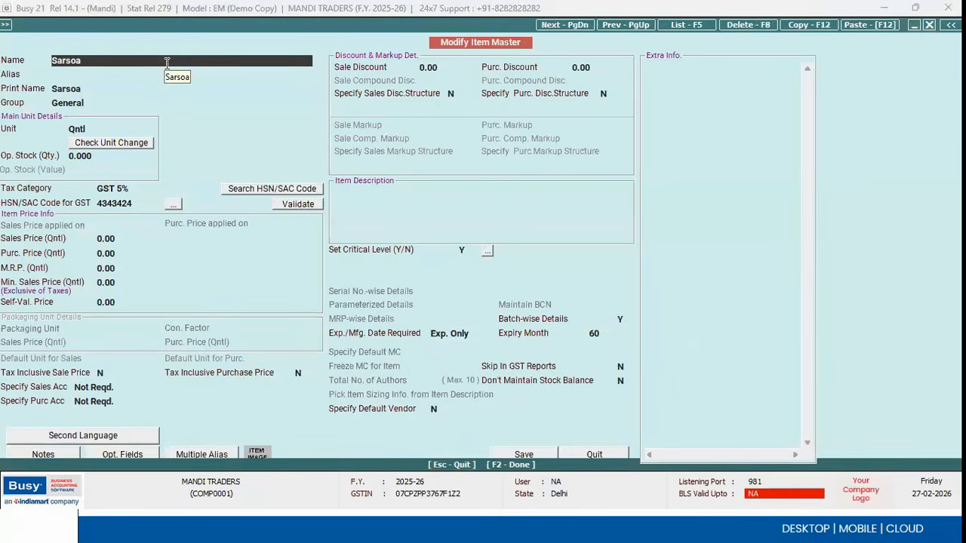
Step: Bring up the Mandi Item Wise Expense Configuration of the Sarsoa item
{"action": "key", "text": "Return"}
{"action": "key", "text": "Return"}
{"action": "key", "text": "Return"}
{"action": "key", "text": "Return"}
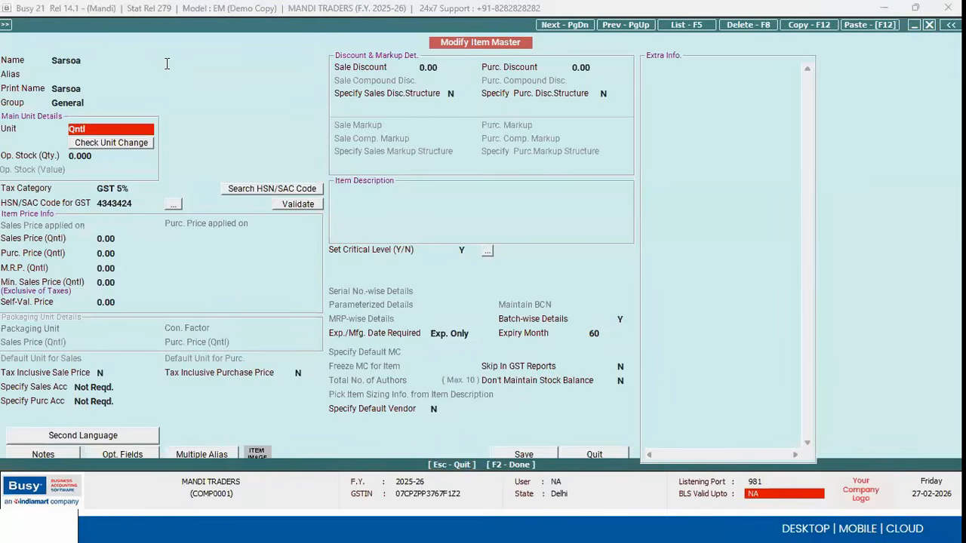
{"action": "key", "text": "Return"}
{"action": "key", "text": "F2"}
{"action": "key", "text": "Return"}
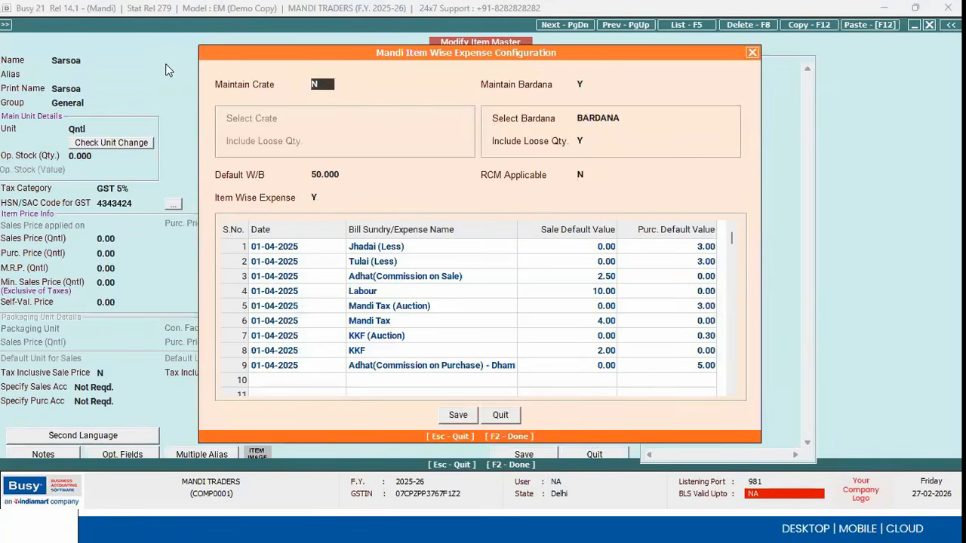
Step: Examine the sale and purchase default values of the Jhadai (Less) and Tulai (Less) expense rows
{"action": "key", "text": "Return"}
{"action": "left_click", "coordinate": [307, 249]}
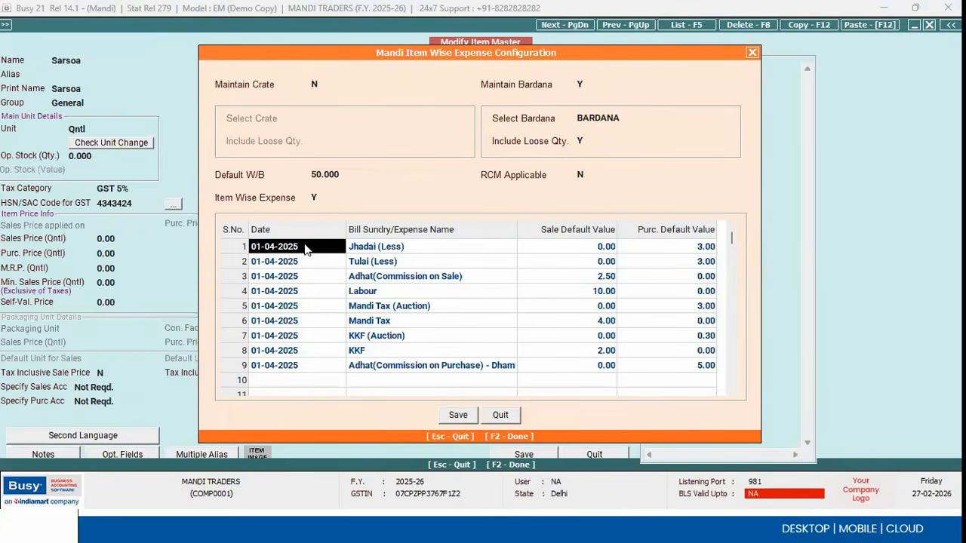
{"action": "key", "text": "Return"}
{"action": "key", "text": "Return"}
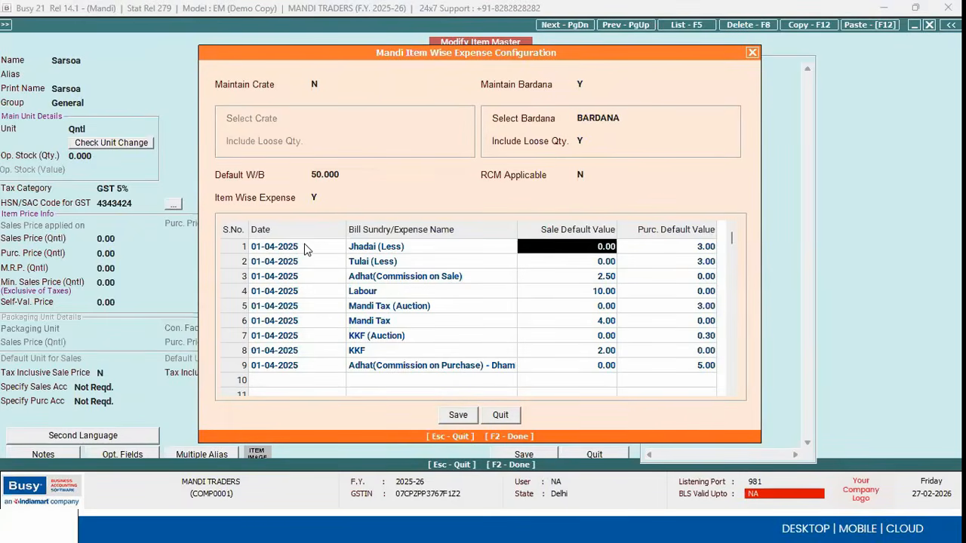
{"action": "key", "text": "Return"}
{"action": "key", "text": "shift+Tab"}
{"action": "key", "text": "Return"}
{"action": "key", "text": "Left"}
{"action": "key", "text": "Left"}
{"action": "key", "text": "Down"}
{"action": "key", "text": "Right"}
{"action": "key", "text": "Left"}
Step: Compare the sale and purchase default values in the Adhat(Commission on Sale) row
{"action": "key", "text": "Down"}
{"action": "key", "text": "Right"}
{"action": "key", "text": "Left"}
{"action": "key", "text": "Right"}
{"action": "key", "text": "Right"}
{"action": "key", "text": "Left"}
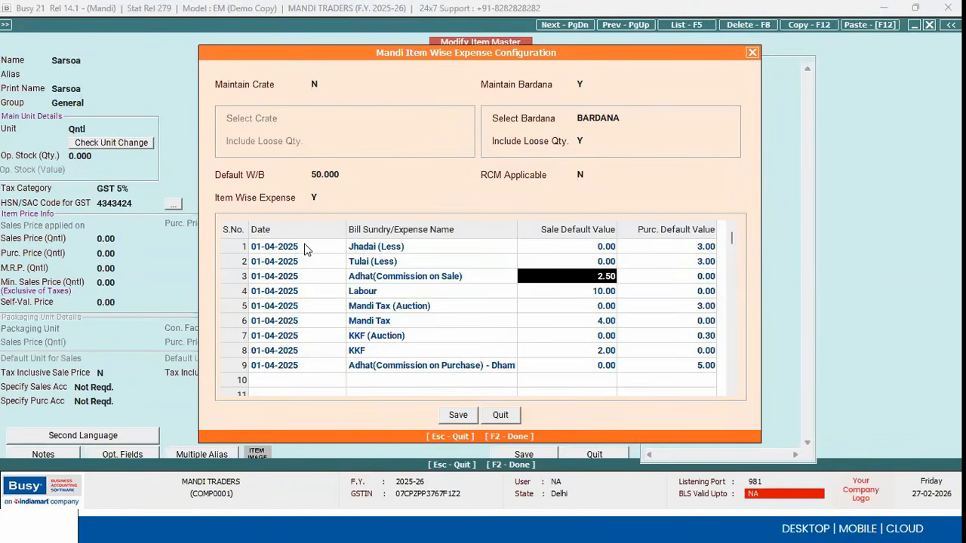
{"action": "key", "text": "Right"}
{"action": "key", "text": "Left"}
{"action": "key", "text": "Left"}
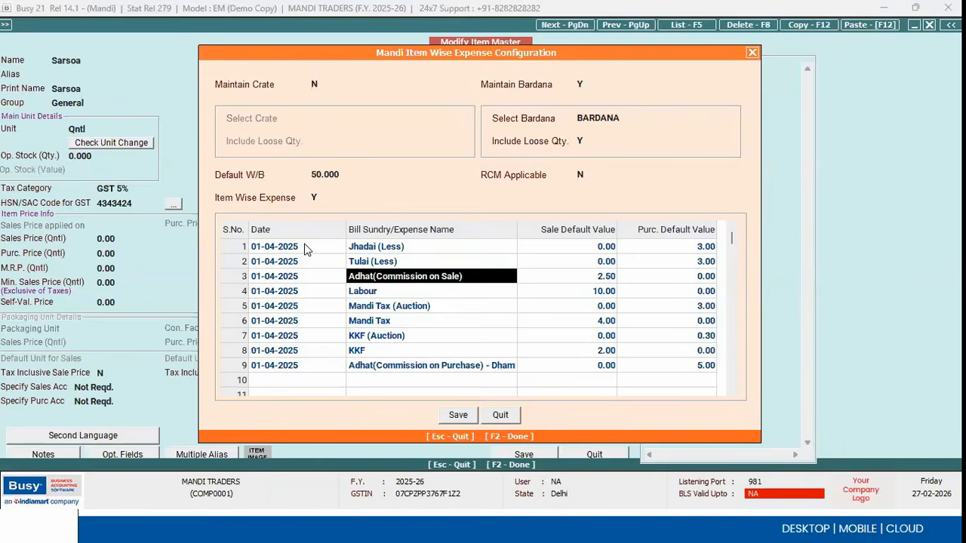
{"action": "key", "text": "Right"}
{"action": "key", "text": "Right"}
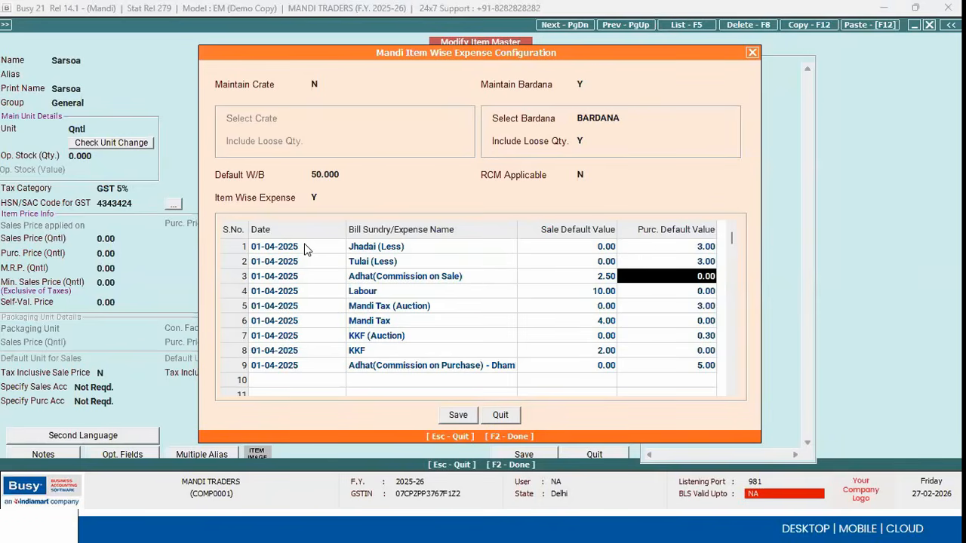
Step: Check the sale default value of the Labour expense row
{"action": "key", "text": "Left"}
{"action": "key", "text": "Down"}
{"action": "key", "text": "Down"}
{"action": "key", "text": "Left"}
{"action": "key", "text": "Up"}
{"action": "key", "text": "Right"}
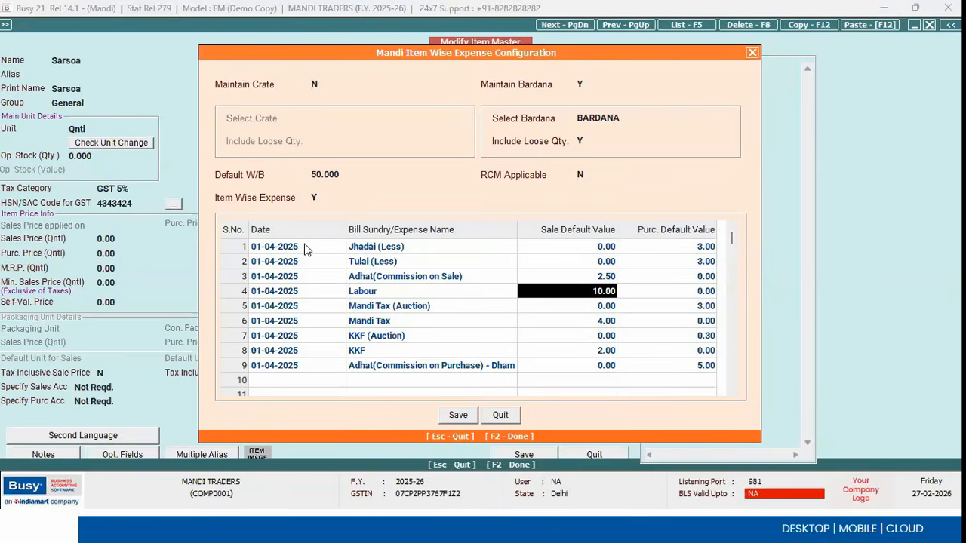
Step: Check the sale and purchase default values in the Mandi Tax (Auction) row
{"action": "key", "text": "Down"}
{"action": "key", "text": "Left"}
{"action": "key", "text": "Right"}
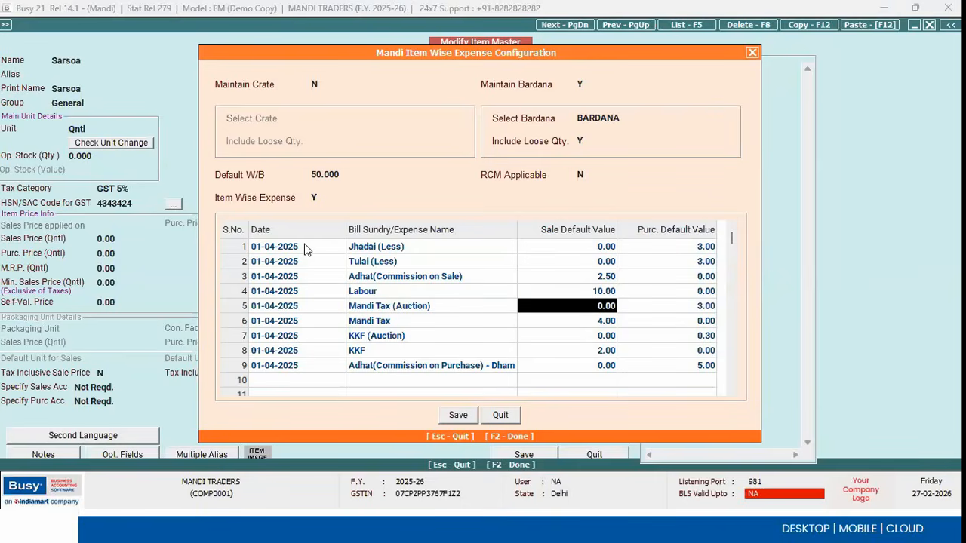
{"action": "key", "text": "Right"}
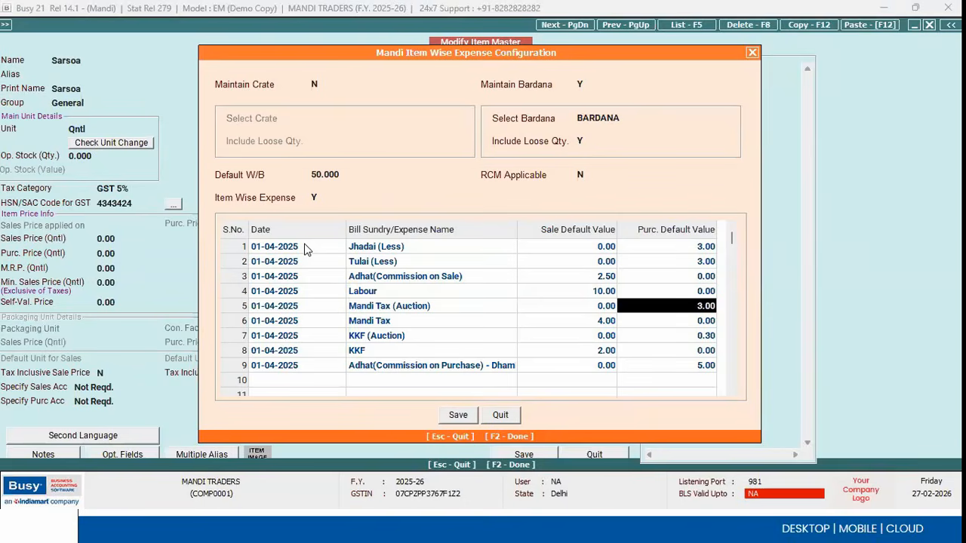
{"action": "key", "text": "Left"}
{"action": "key", "text": "Left"}
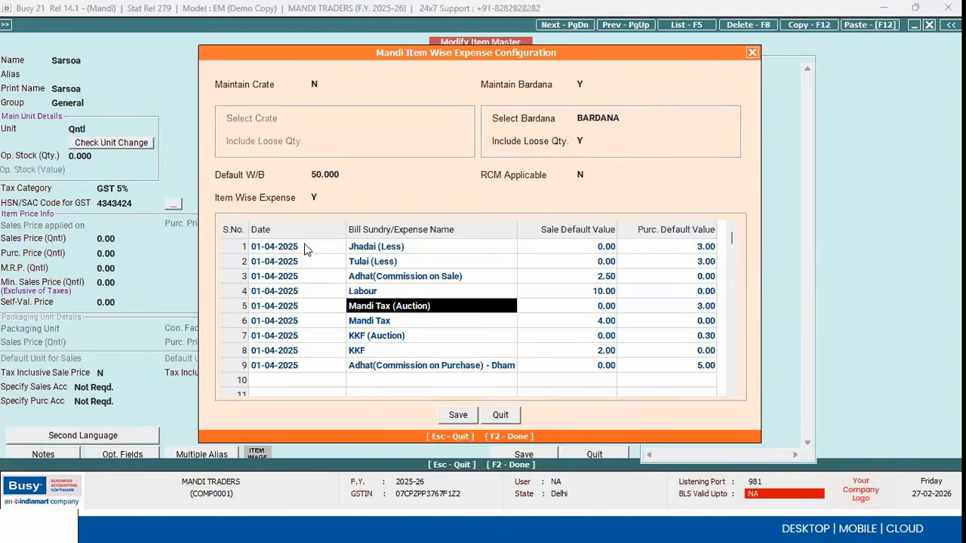
Step: Go back up past the Tulai (Less) and Jhadai (Less) rows to review the Default W/B setting
{"action": "key", "text": "Up"}
{"action": "key", "text": "Up"}
{"action": "key", "text": "Up"}
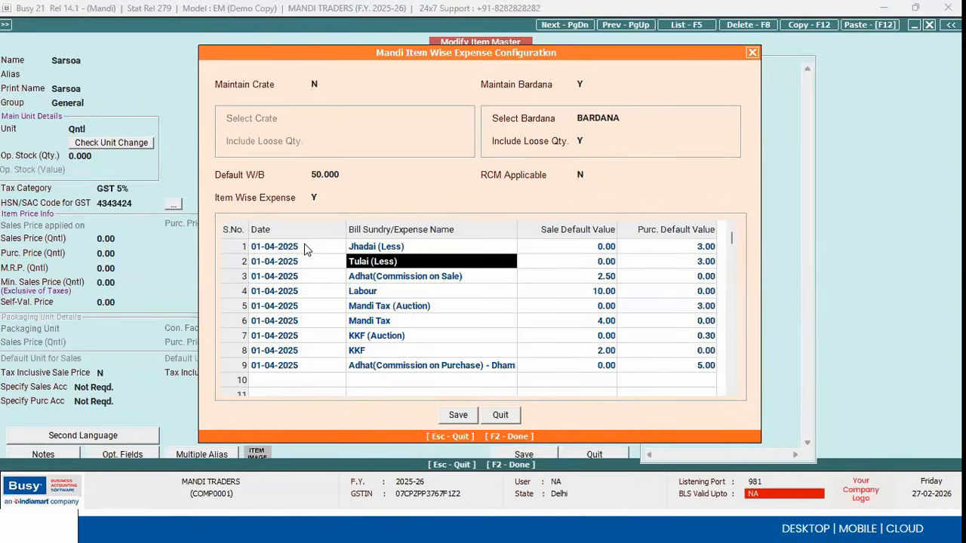
{"action": "key", "text": "Up"}
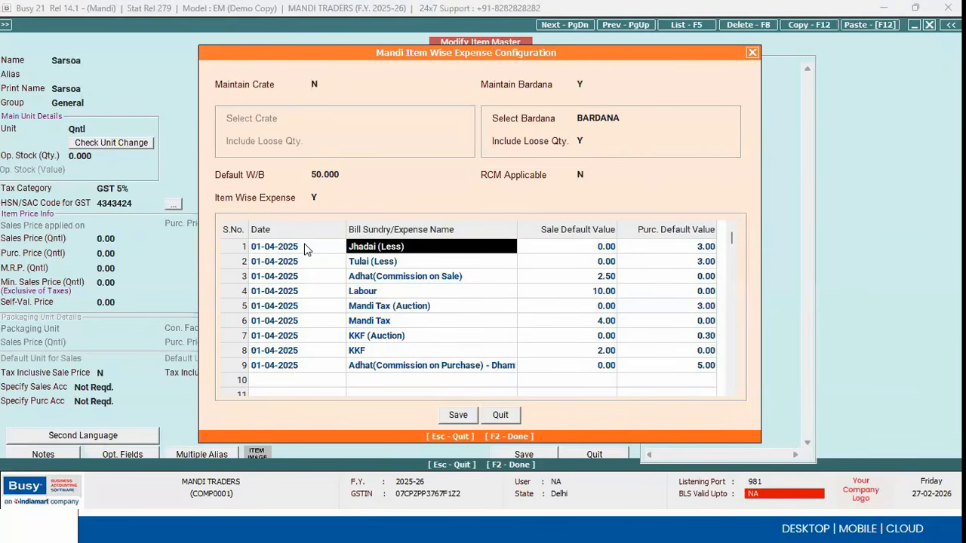
{"action": "key", "text": "Up"}
{"action": "key", "text": "Up"}
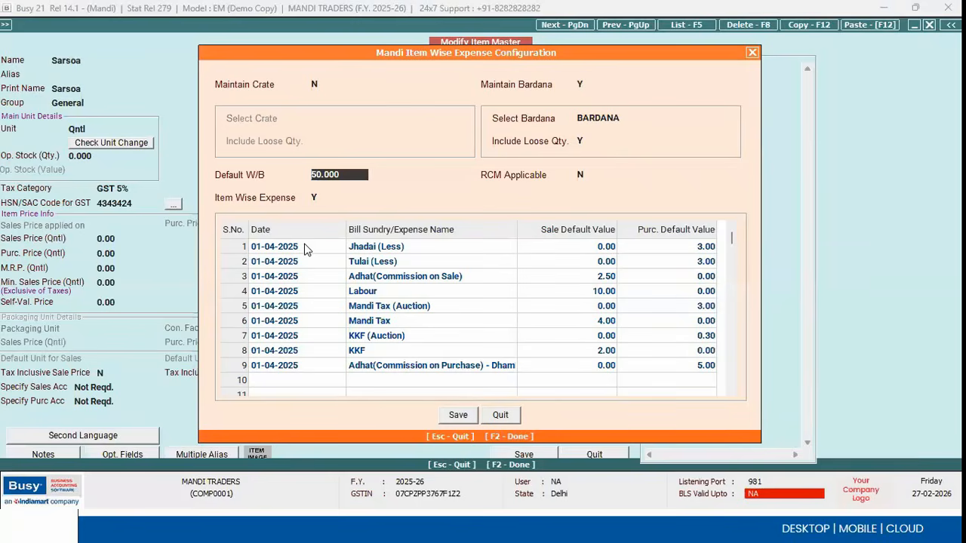
Step: Step through the remaining RCM and item-wise expense settings, close the configuration, and save the Sarsoa item master
{"action": "key", "text": "Return"}
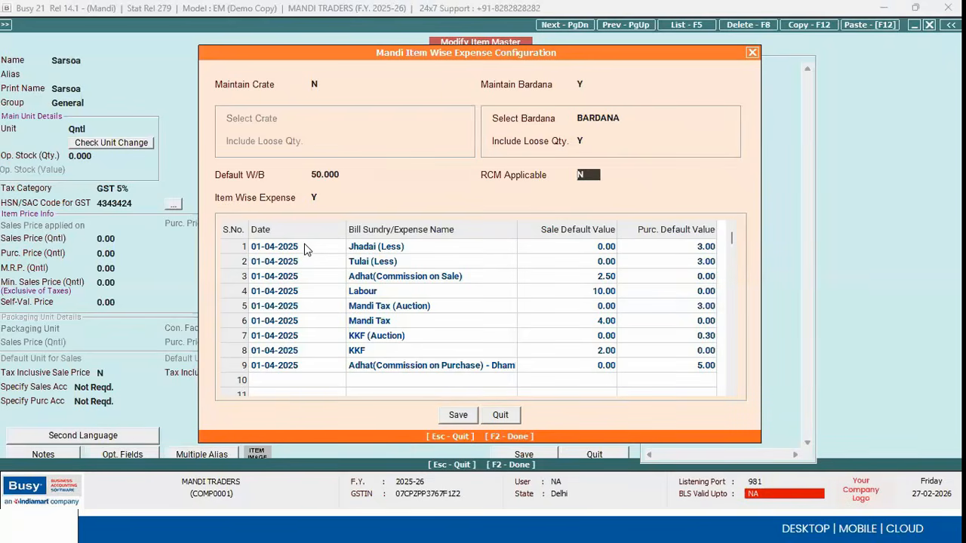
{"action": "key", "text": "Return"}
{"action": "key", "text": "Return"}
{"action": "key", "text": "Return"}
{"action": "key", "text": "Return"}
{"action": "key", "text": "Down"}
{"action": "key", "text": "Escape"}
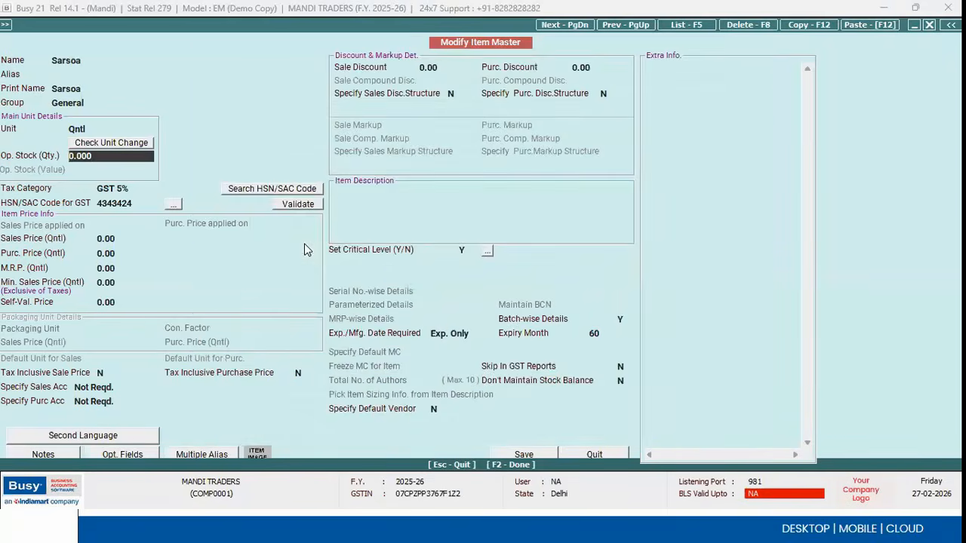
{"action": "key", "text": "F2"}
{"action": "key", "text": "Return"}
{"action": "key", "text": "Return"}
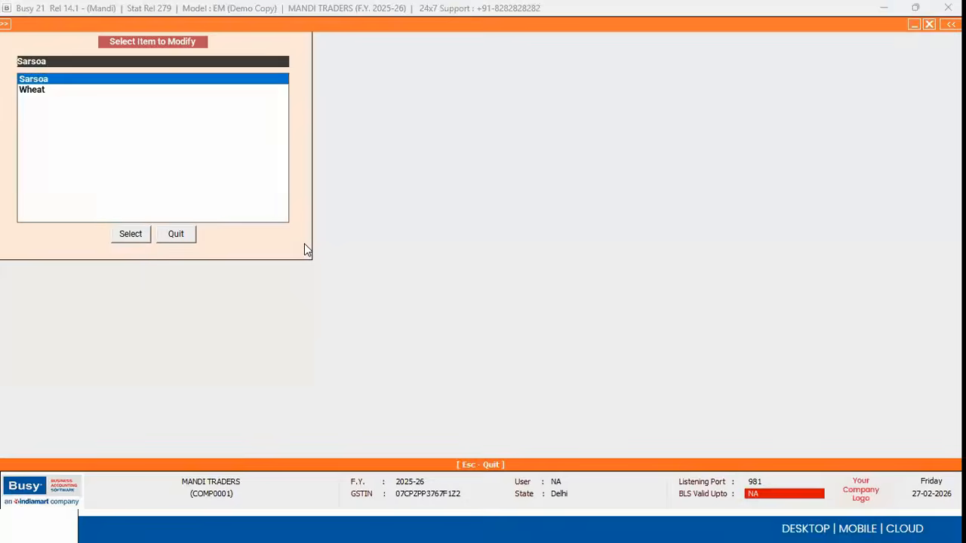
Step: Open a new purchase voucher and choose the Auction series
{"action": "key", "text": "Escape"}
{"action": "key", "text": "Right"}
{"action": "key", "text": "Down"}
{"action": "key", "text": "Return"}
{"action": "key", "text": "Return"}
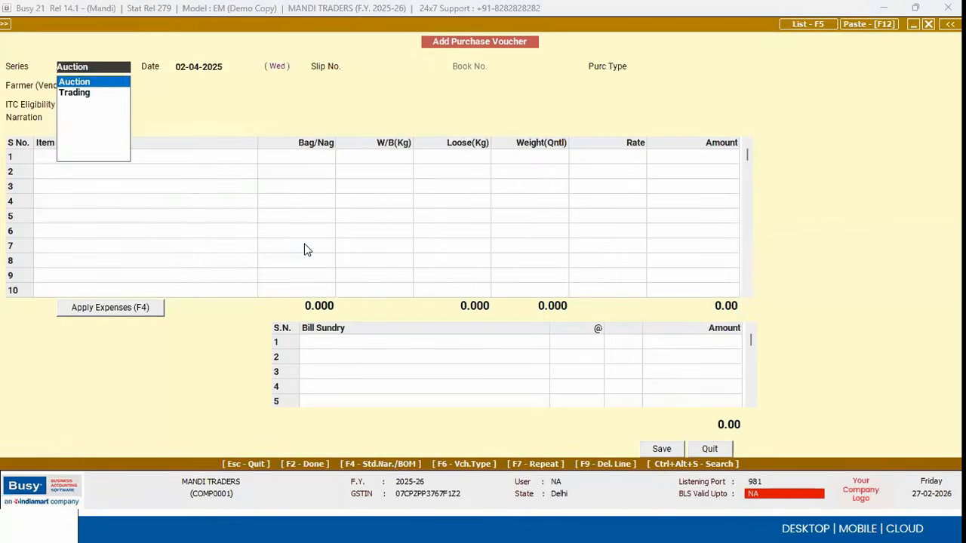
{"action": "key", "text": "Return"}
Step: Set the voucher's slip number to 3.4 and its purchase type to Local-RCM / UnReg
{"action": "type", "text": "3"}
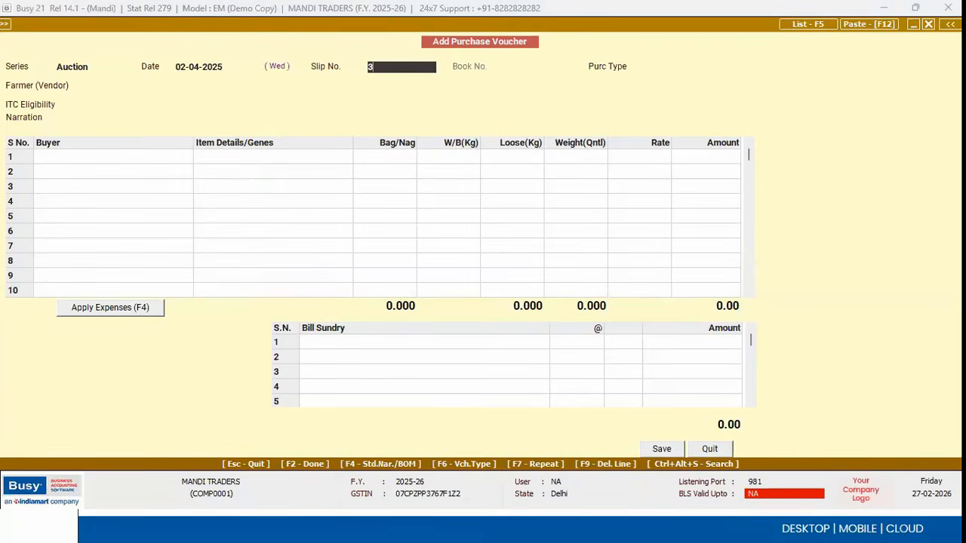
{"action": "type", "text": ".4"}
{"action": "key", "text": "Return"}
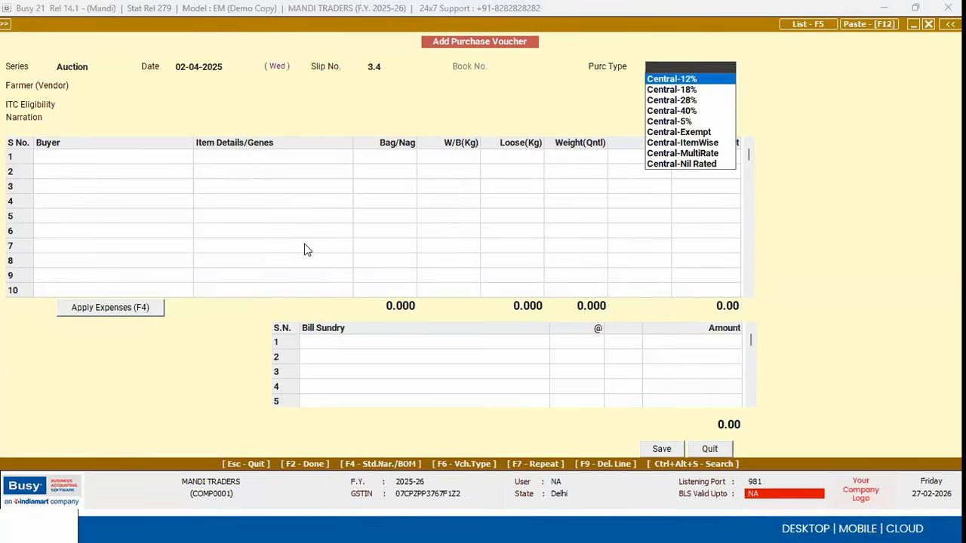
{"action": "key", "text": "l"}
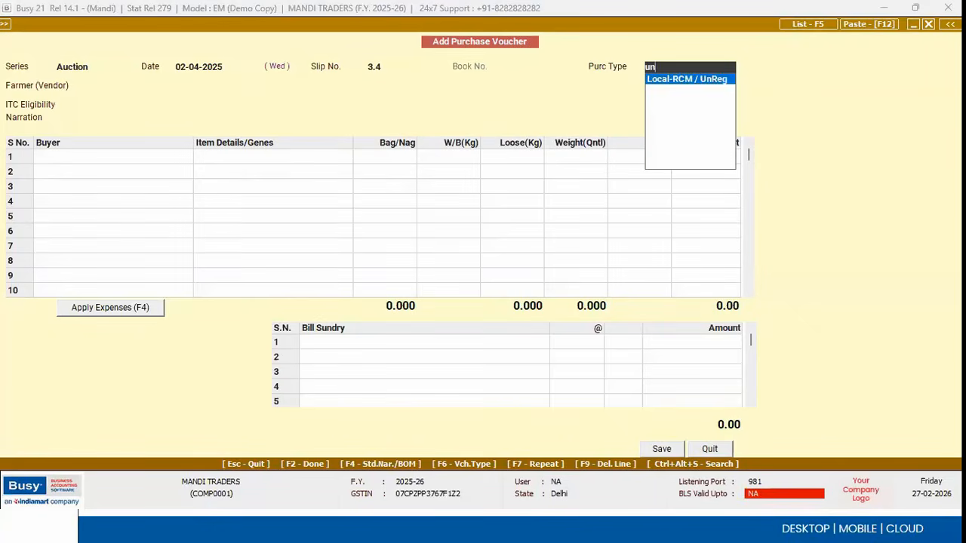
{"action": "key", "text": "Return"}
Step: Select FARMER 2 as the vendor, with ITC eligibility Input Goods/Services and Reverse Charge set to Not Applicable
{"action": "key", "text": "Down"}
{"action": "key", "text": "Down"}
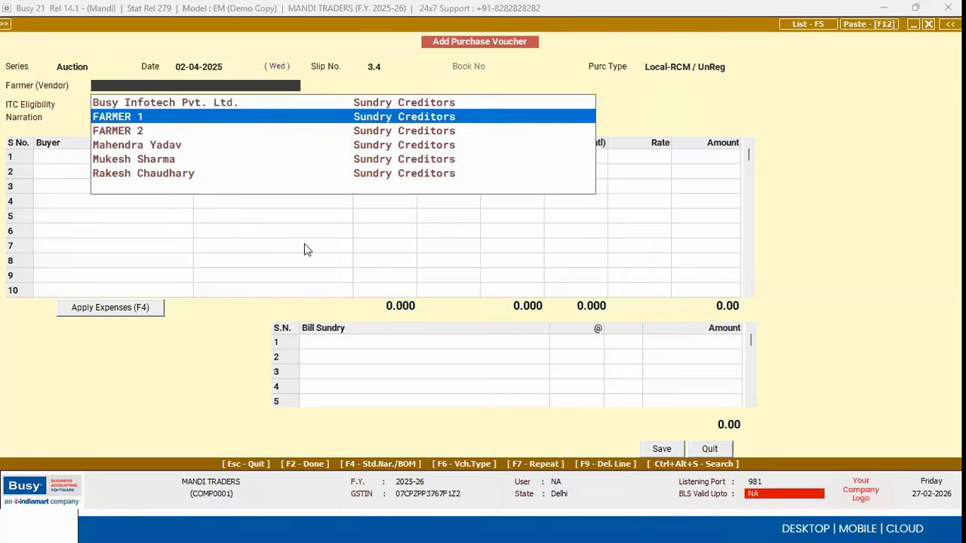
{"action": "key", "text": "Return"}
{"action": "key", "text": "Return"}
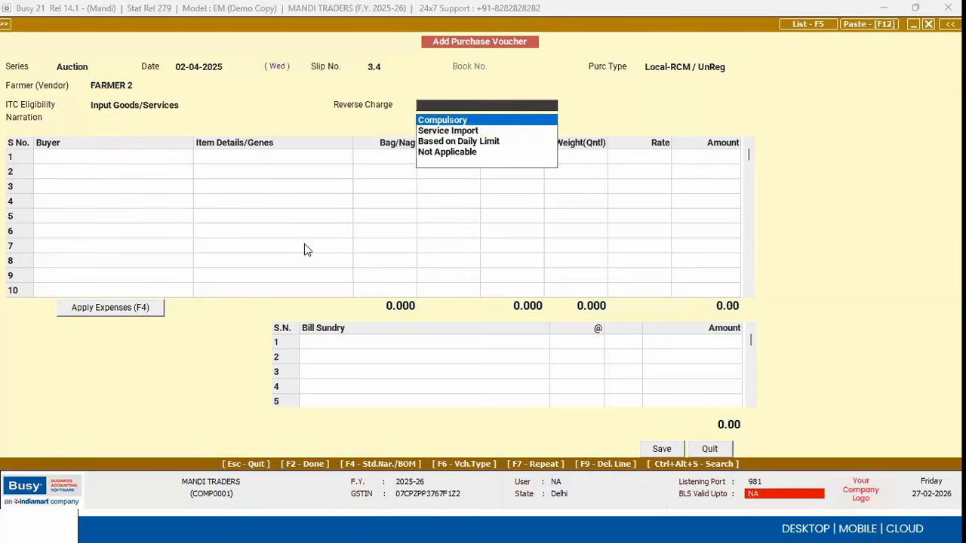
{"action": "key", "text": "n"}
{"action": "key", "text": "Return"}
Step: Fill in the buyer's name in the first voucher row and choose Sarsoa as its item
{"action": "type", "text": "d"}
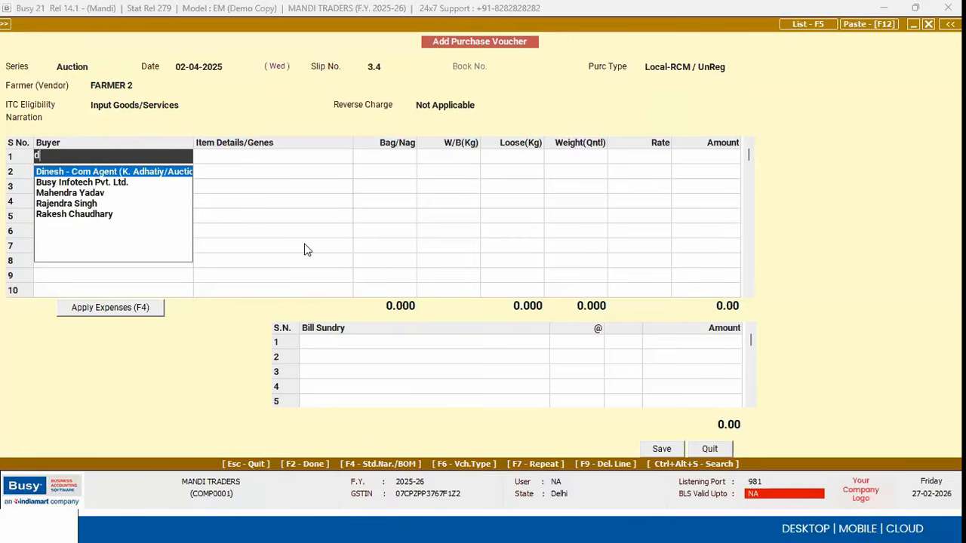
{"action": "key", "text": "Down"}
{"action": "key", "text": "Down"}
{"action": "key", "text": "Return"}
{"action": "key", "text": "Down"}
{"action": "key", "text": "Down"}
{"action": "key", "text": "Down"}
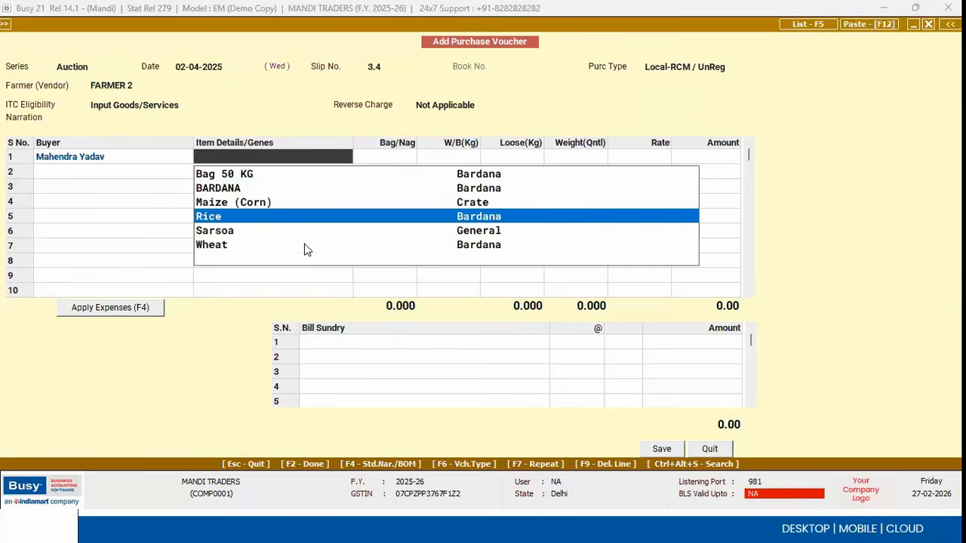
{"action": "key", "text": "Down"}
{"action": "key", "text": "Return"}
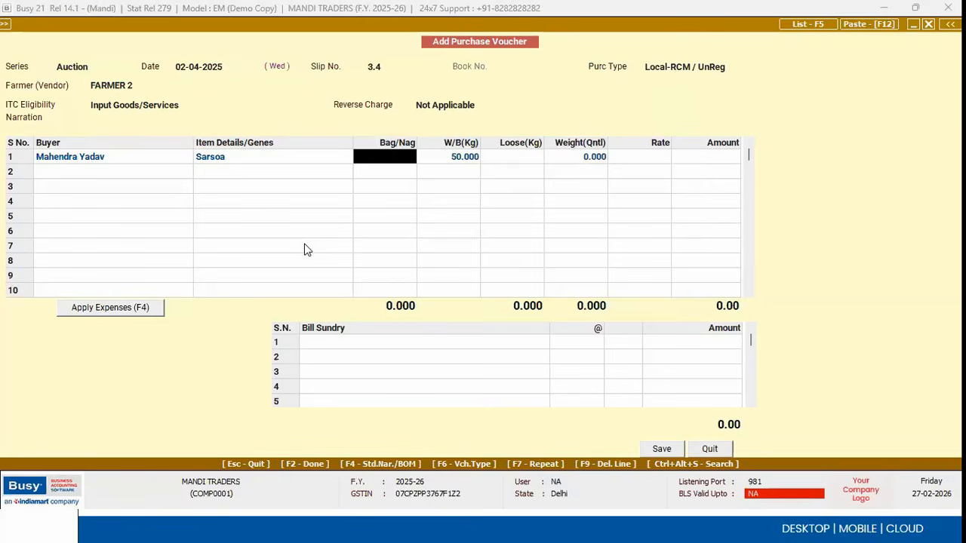
Step: Enter 10 bags, 2 kg loose and a rate of 5000 for Sarsoa, keeping the weight per bag at 50 kg
{"action": "type", "text": "10"}
{"action": "key", "text": "Return"}
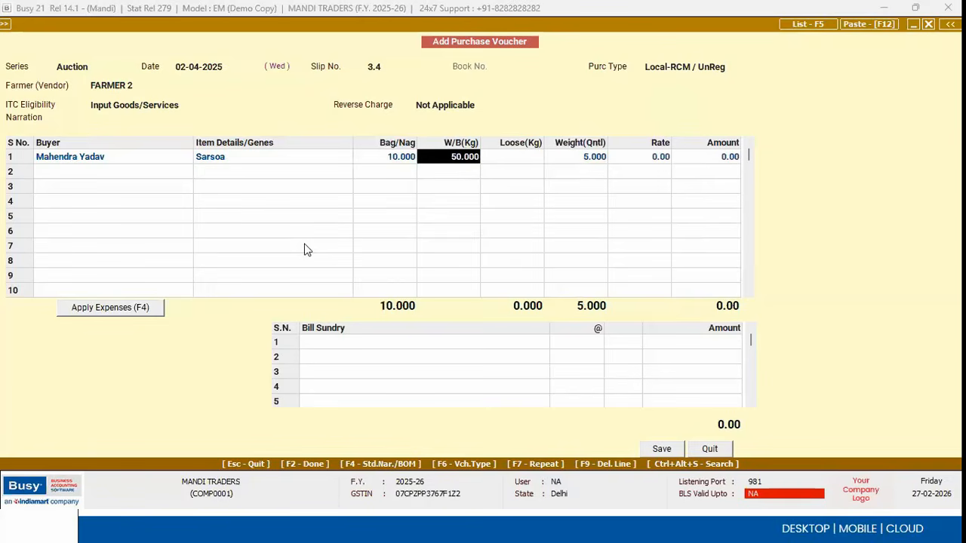
{"action": "key", "text": "Return"}
{"action": "type", "text": "2"}
{"action": "key", "text": "Return"}
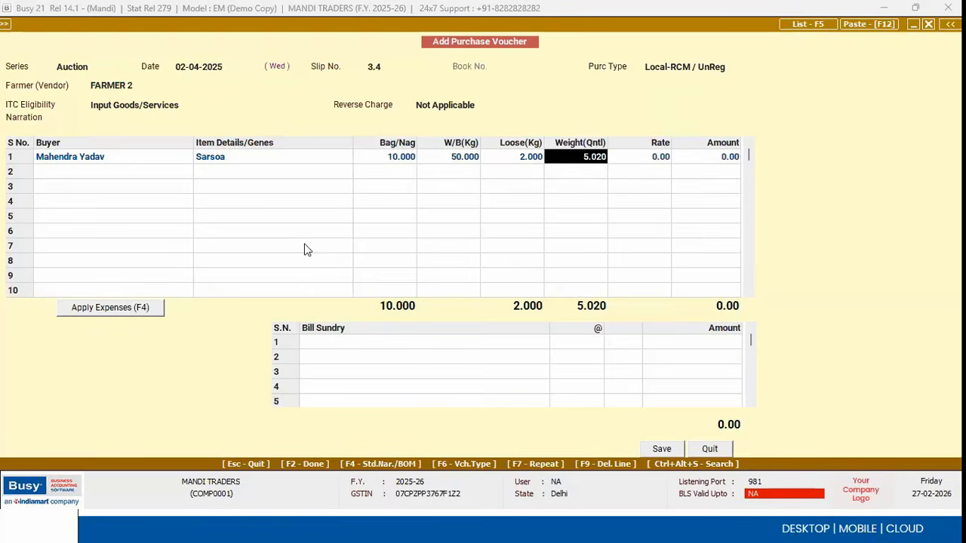
{"action": "key", "text": "Return"}
{"action": "key", "text": "Left"}
{"action": "key", "text": "Return"}
{"action": "type", "text": "5000"}
{"action": "key", "text": "Return"}
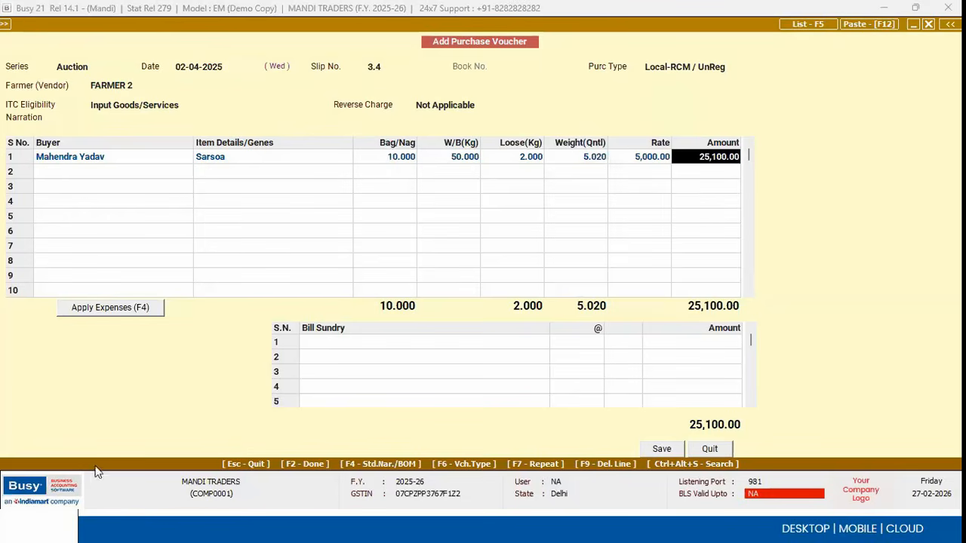
Step: Apply the item's default expenses to the voucher and check the rate and amount of Jhadai (Less)
{"action": "left_click", "coordinate": [106, 309]}
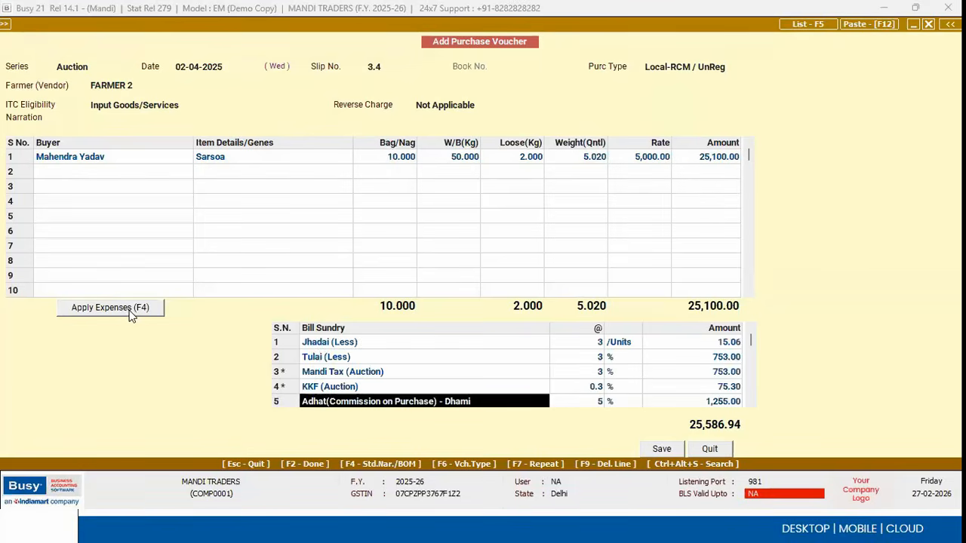
{"action": "left_click", "coordinate": [332, 344]}
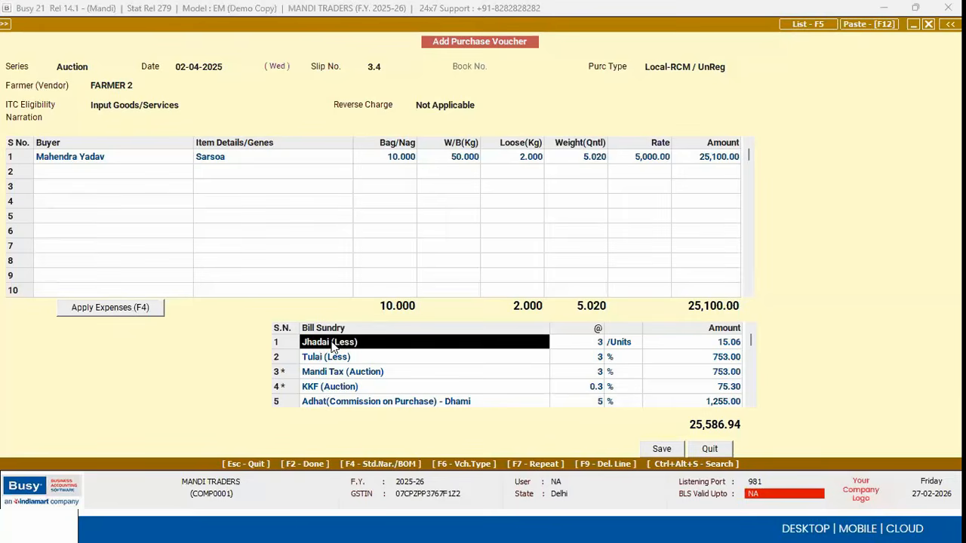
{"action": "key", "text": "Return"}
{"action": "key", "text": "Return"}
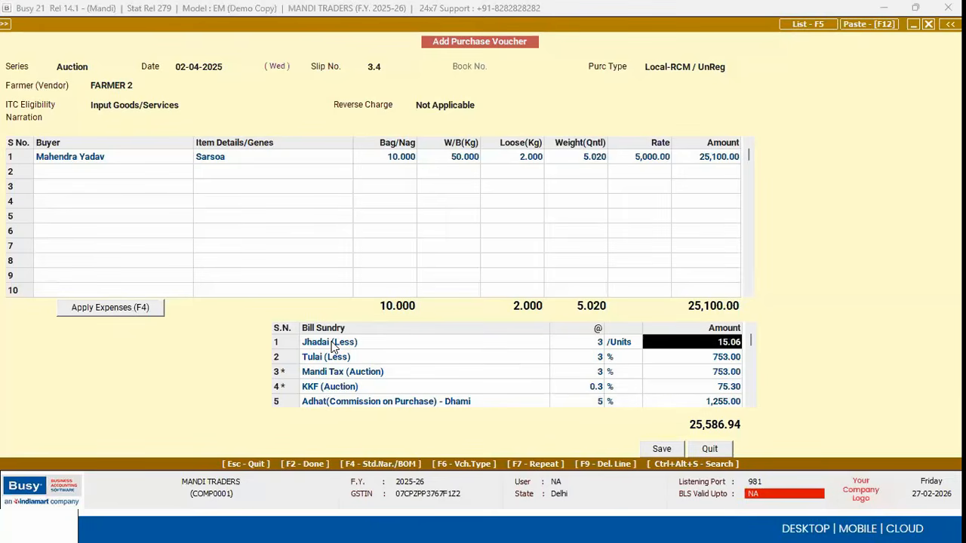
{"action": "key", "text": "shift+Tab"}
{"action": "key", "text": "Return"}
{"action": "key", "text": "shift+Tab"}
{"action": "key", "text": "Return"}
{"action": "key", "text": "shift+Tab"}
Step: Review the rates and amounts of the Tulai (Less), Mandi Tax (Auction), KKF (Auction) and Adhat(Commission on Purchase) bill sundries
{"action": "key", "text": "Down"}
{"action": "key", "text": "shift+Tab"}
{"action": "key", "text": "Return"}
{"action": "key", "text": "Return"}
{"action": "key", "text": "Down"}
{"action": "key", "text": "shift+Tab"}
{"action": "key", "text": "shift+Tab"}
{"action": "key", "text": "Return"}
{"action": "key", "text": "Return"}
{"action": "key", "text": "Down"}
{"action": "key", "text": "shift+Tab"}
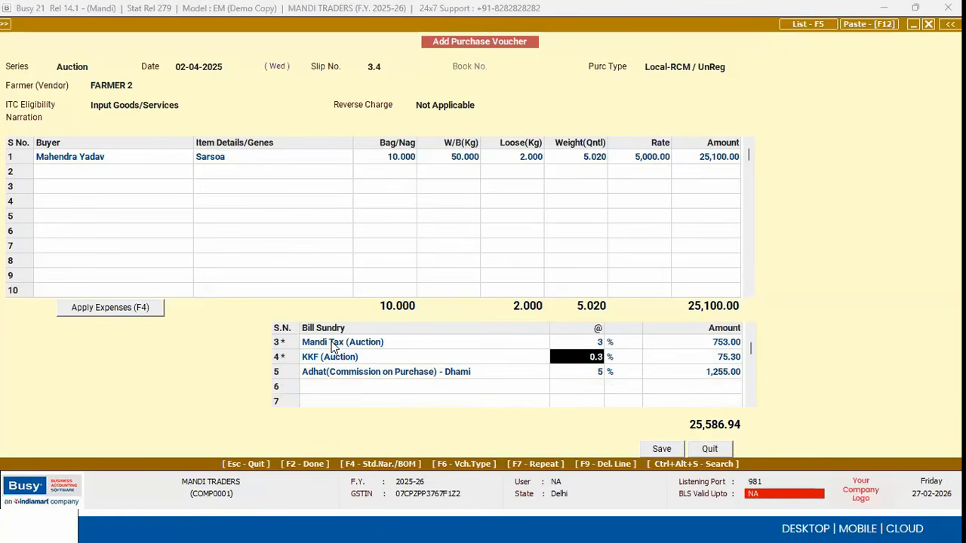
{"action": "key", "text": "Down"}
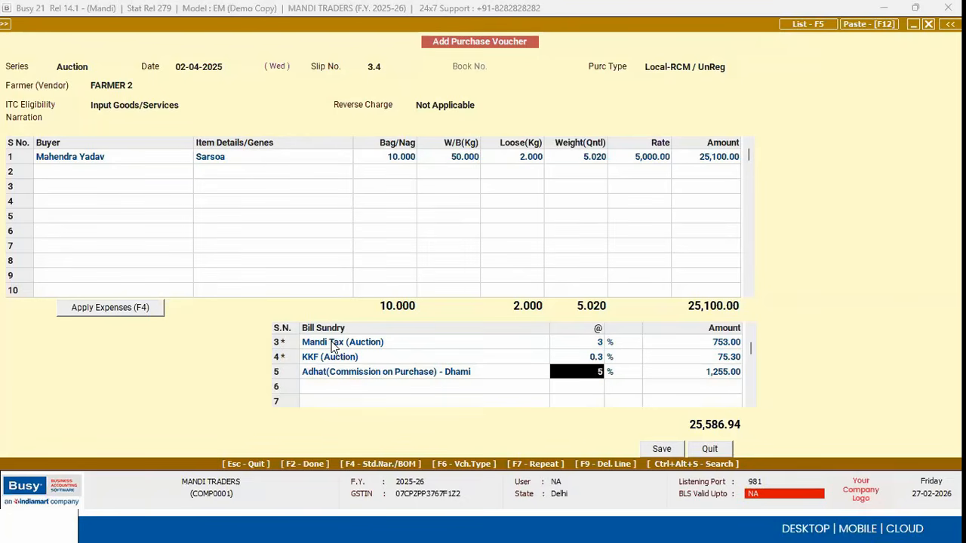
Step: Quit the purchase voucher without saving it and return to the Purchase entry under Transactions
{"action": "key", "text": "Return"}
{"action": "key", "text": "Escape"}
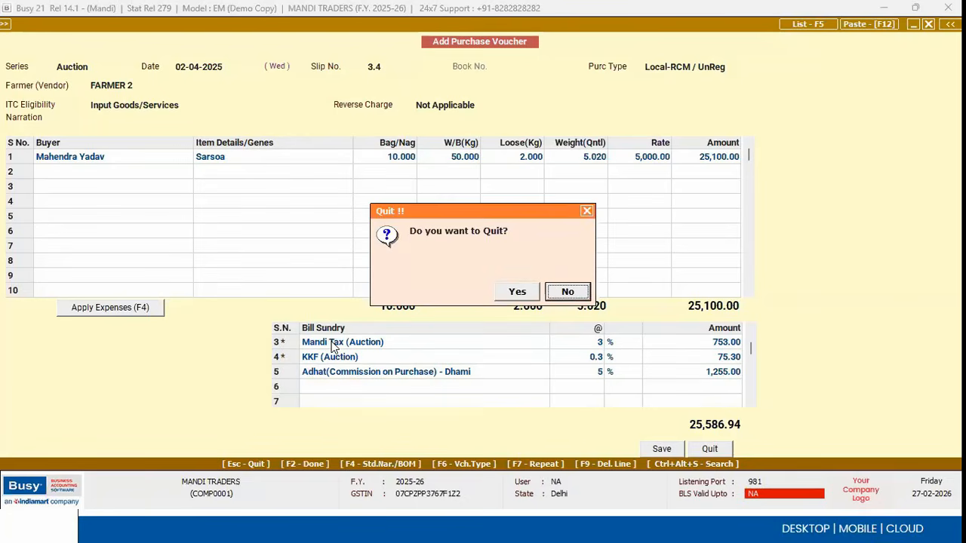
{"action": "key", "text": "Left"}
{"action": "key", "text": "Return"}
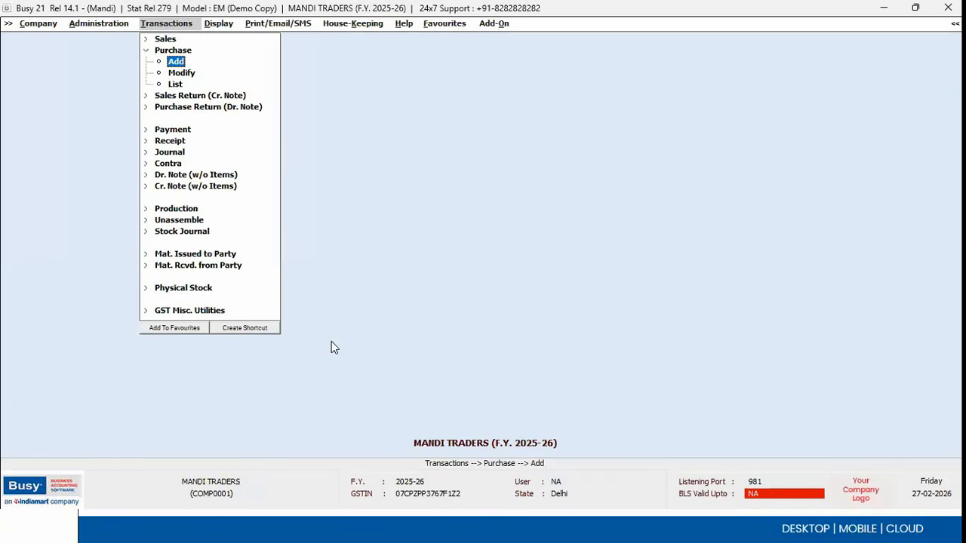
{"action": "key", "text": "Escape"}
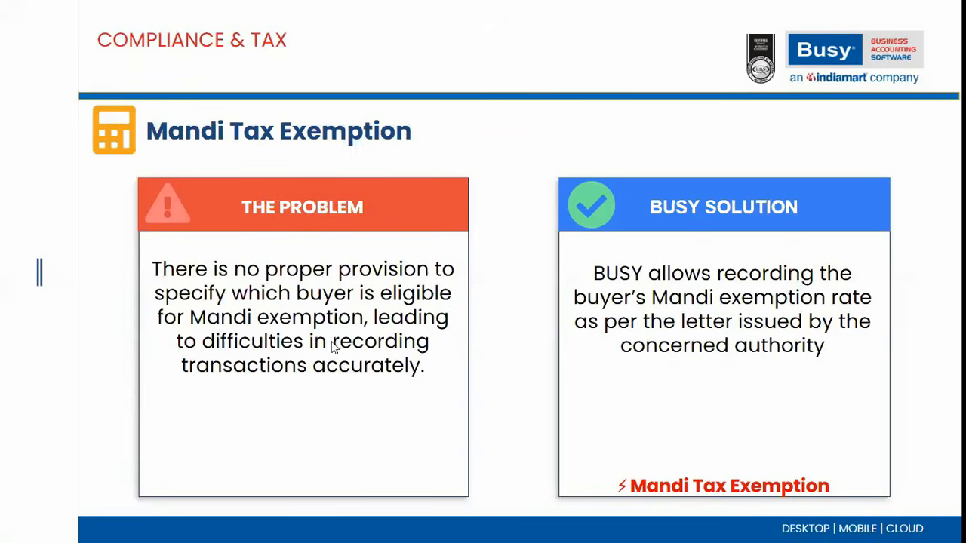
Step: Switch back to Busy, open a new account master, and enter the account holder's name under the Sundry Creditors group
{"action": "key", "text": "alt+Tab"}
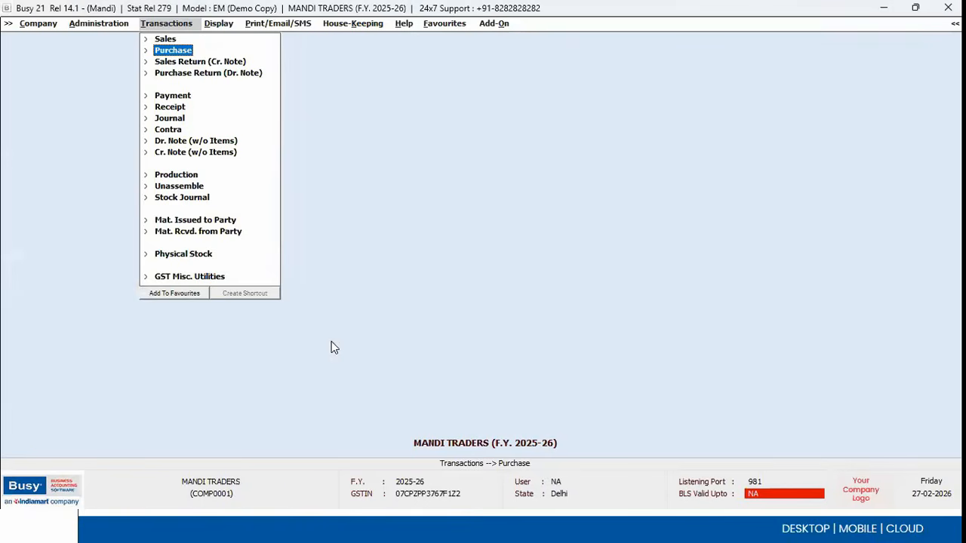
{"action": "key", "text": "Left"}
{"action": "key", "text": "Escape"}
{"action": "key", "text": "Return"}
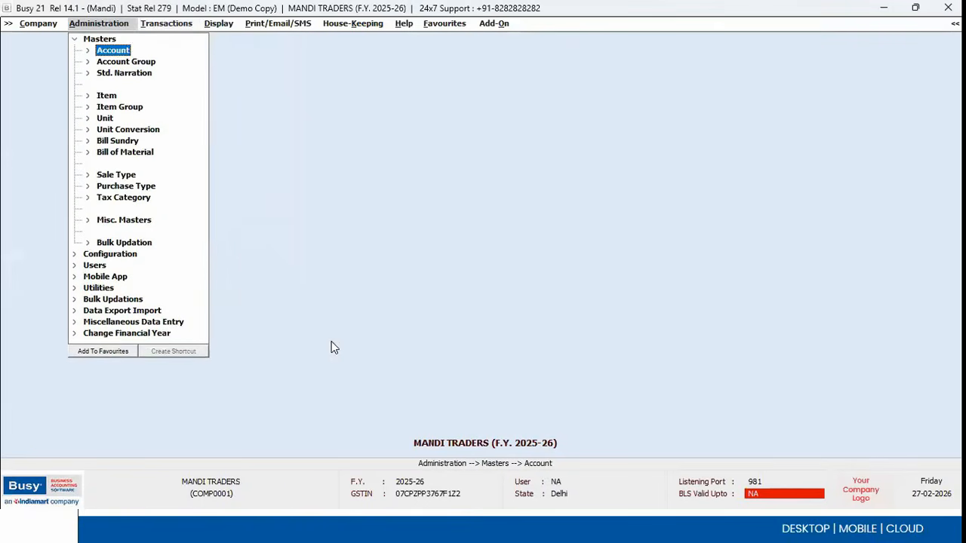
{"action": "key", "text": "Return"}
{"action": "key", "text": "Down"}
{"action": "key", "text": "Up"}
{"action": "key", "text": "Return"}
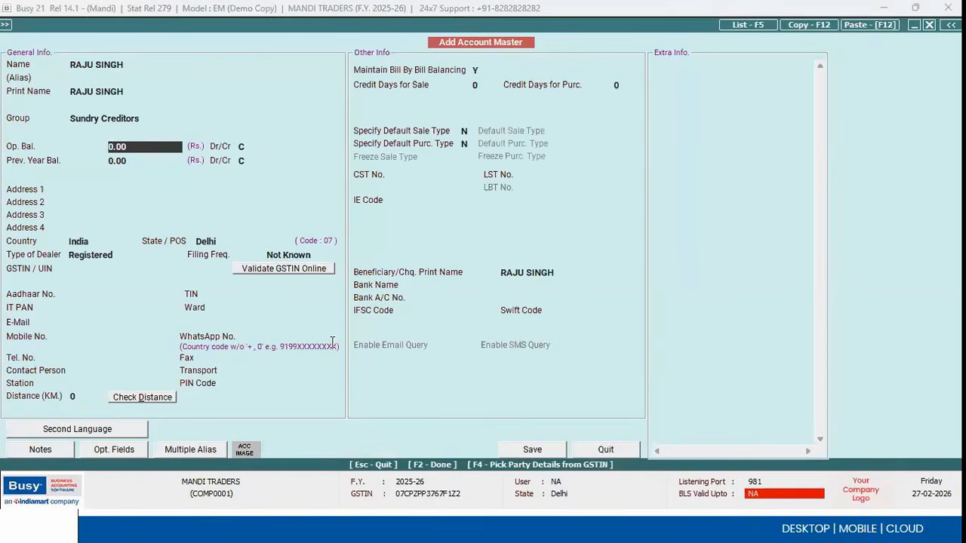
Step: Set the account's Type of Dealer to Un-Registered and proceed to its Mandi Tax Exemption settings
{"action": "key", "text": "Return"}
{"action": "key", "text": "Return"}
{"action": "key", "text": "Return"}
{"action": "key", "text": "Return"}
{"action": "key", "text": "F2"}
{"action": "key", "text": "F2"}
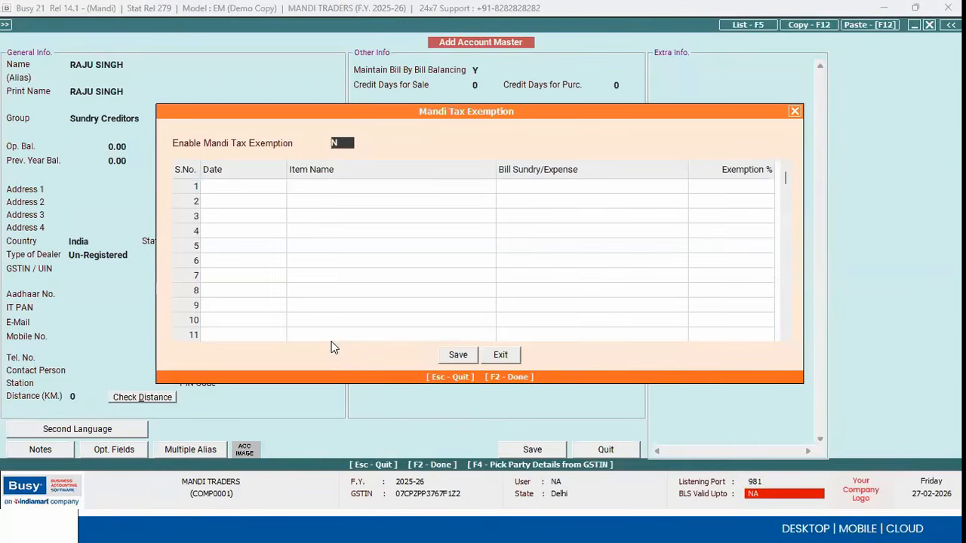
Step: Enable Mandi Tax Exemption and add a row dated 01-04-2025 for the item Sarsoa with the Mandi Tax expense
{"action": "type", "text": "Y"}
{"action": "key", "text": "Return"}
{"action": "key", "text": "Return"}
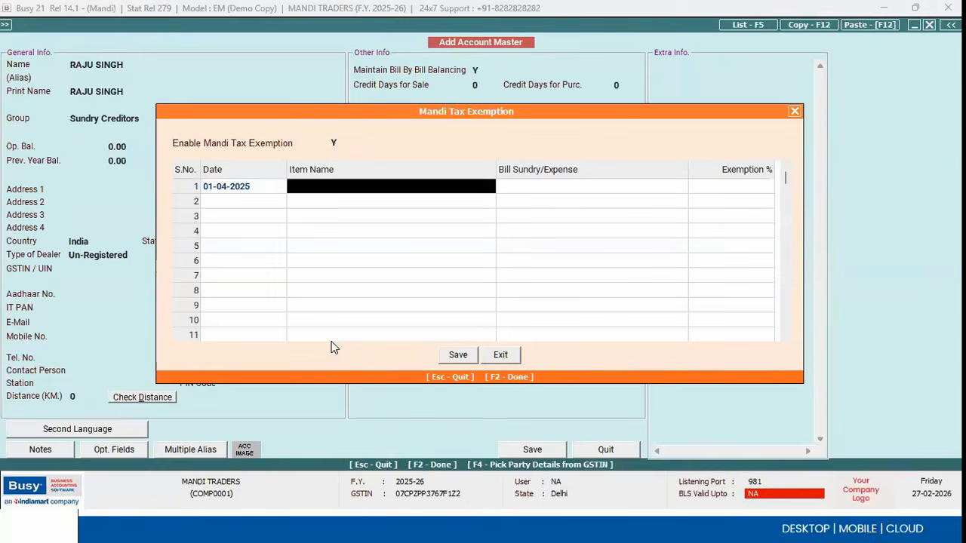
{"action": "type", "text": "SA"}
{"action": "key", "text": "Return"}
{"action": "key", "text": "Return"}
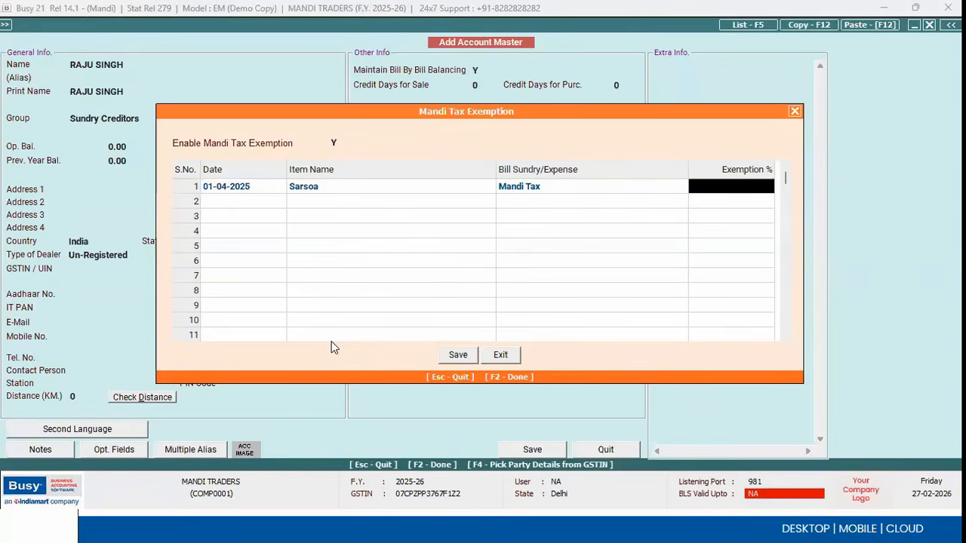
Step: Reselect Mandi Tax as the Sarsoa row's expense and enter an exemption of 40%
{"action": "key", "text": "Left"}
{"action": "type", "text": "M"}
{"action": "key", "text": "Down"}
{"action": "key", "text": "Return"}
{"action": "type", "text": "50"}
{"action": "key", "text": "Return"}
{"action": "key", "text": "Up"}
{"action": "key", "text": "Right"}
{"action": "key", "text": "Right"}
{"action": "type", "text": "m"}
{"action": "key", "text": "Return"}
{"action": "type", "text": "40"}
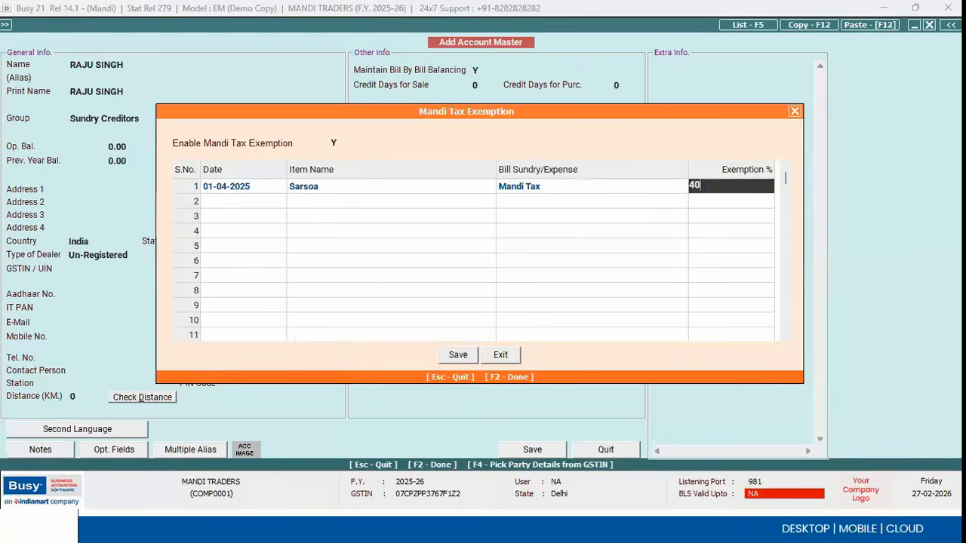
{"action": "key", "text": "Return"}
Step: Change the Mandi Tax exemption for Sarsoa to 50%
{"action": "key", "text": "Up"}
{"action": "key", "text": "Right"}
{"action": "key", "text": "Right"}
{"action": "key", "text": "Right"}
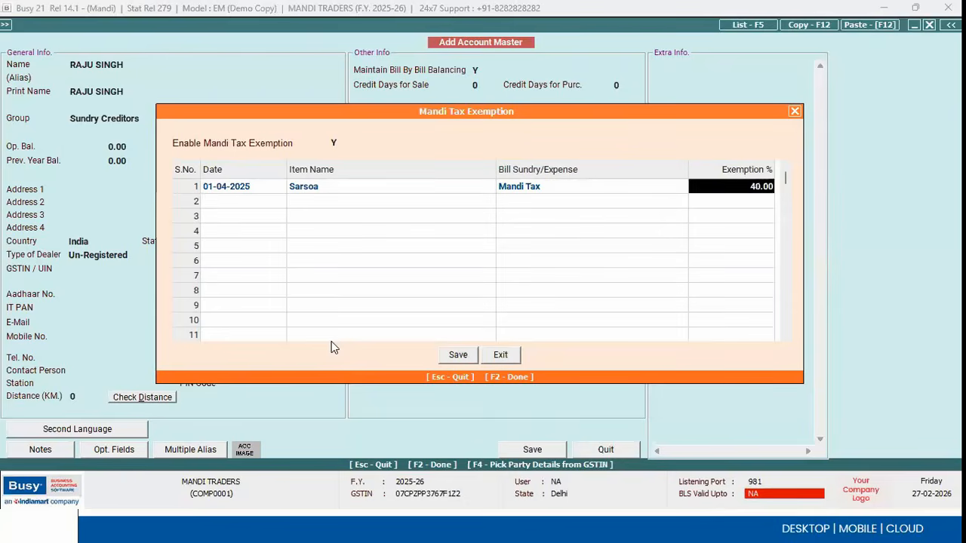
{"action": "type", "text": "50"}
{"action": "key", "text": "Return"}
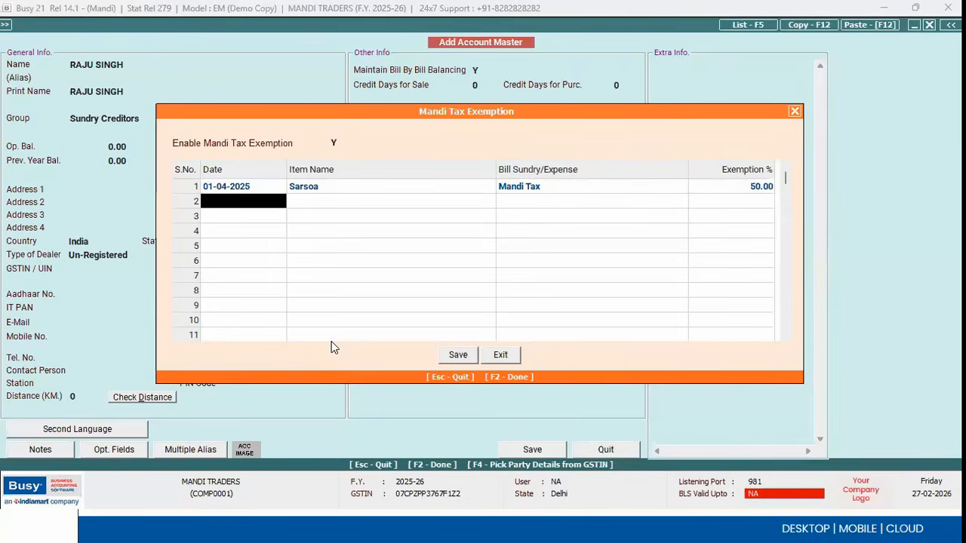
Step: Confirm the Mandi Tax Exemption settings and close the account master
{"action": "key", "text": "F2"}
{"action": "key", "text": "Right"}
{"action": "key", "text": "Return"}
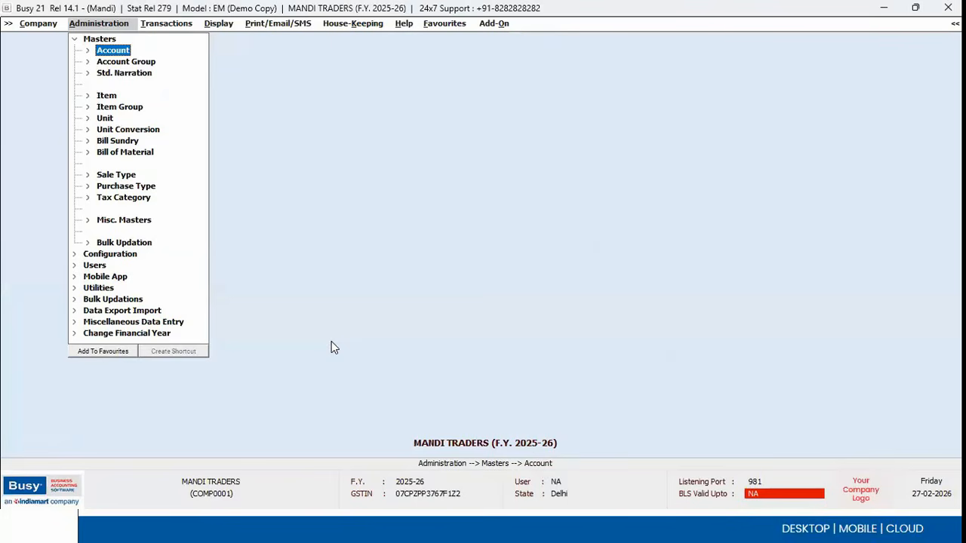
{"action": "key", "text": "Right"}
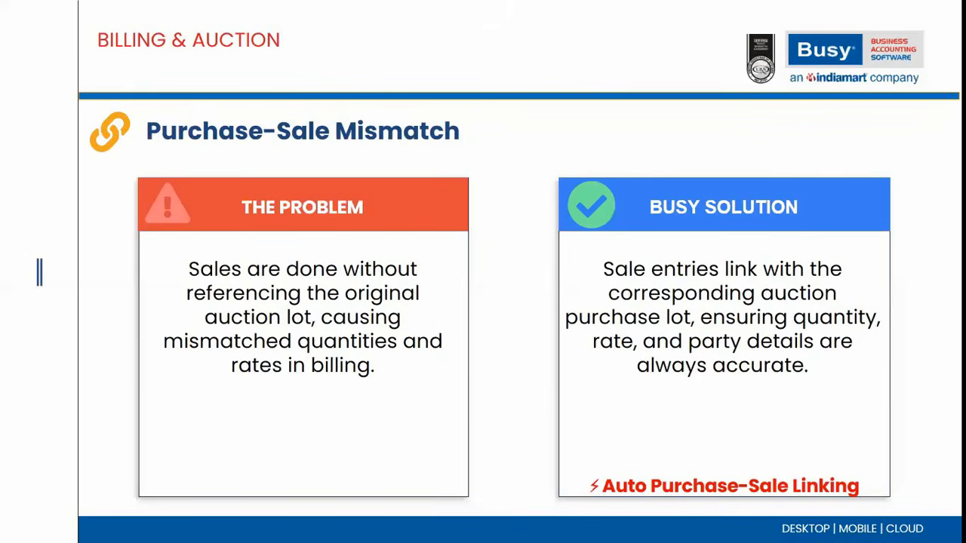
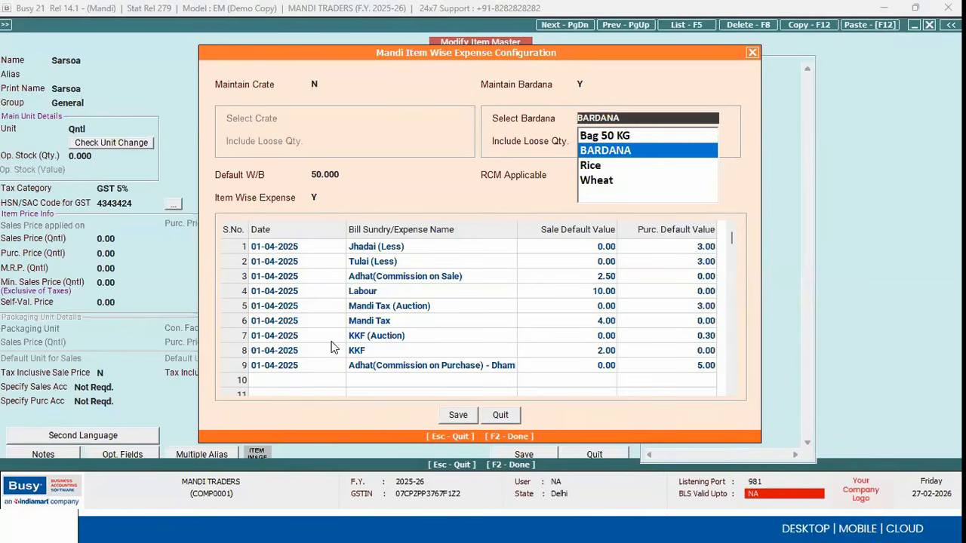
Step: Keep BARDANA with loose quantity included in Sarsoa's mandi configuration and close the item master with its settings confirmed
{"action": "key", "text": "Return"}
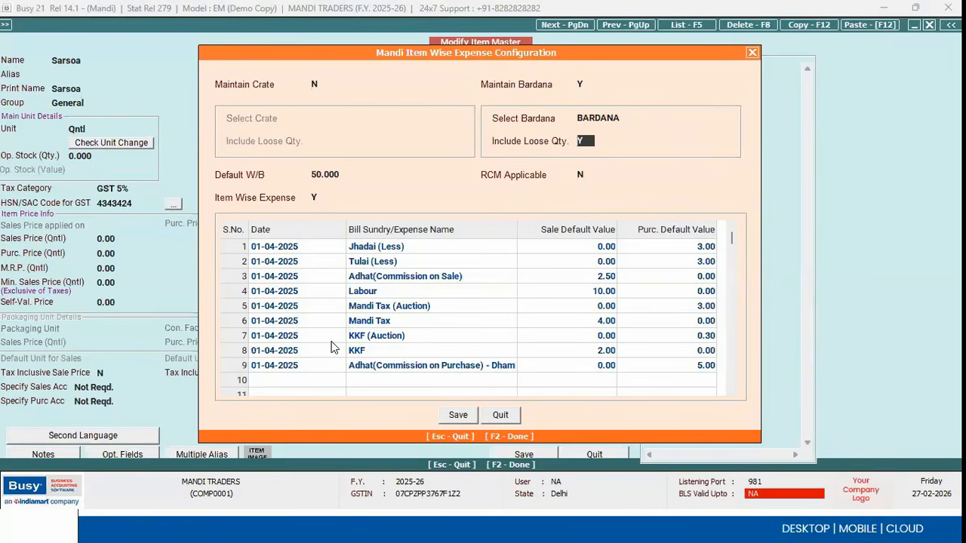
{"action": "key", "text": "Return"}
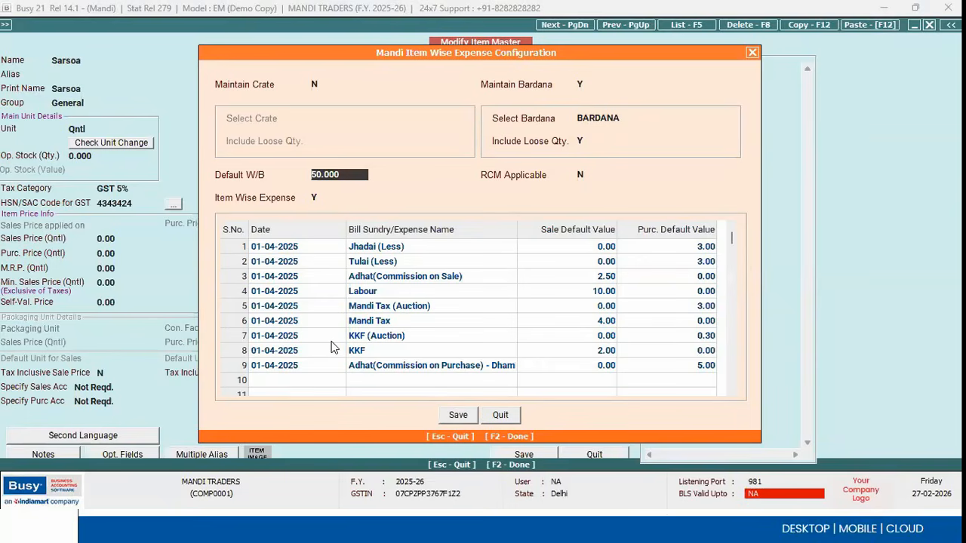
{"action": "key", "text": "Escape"}
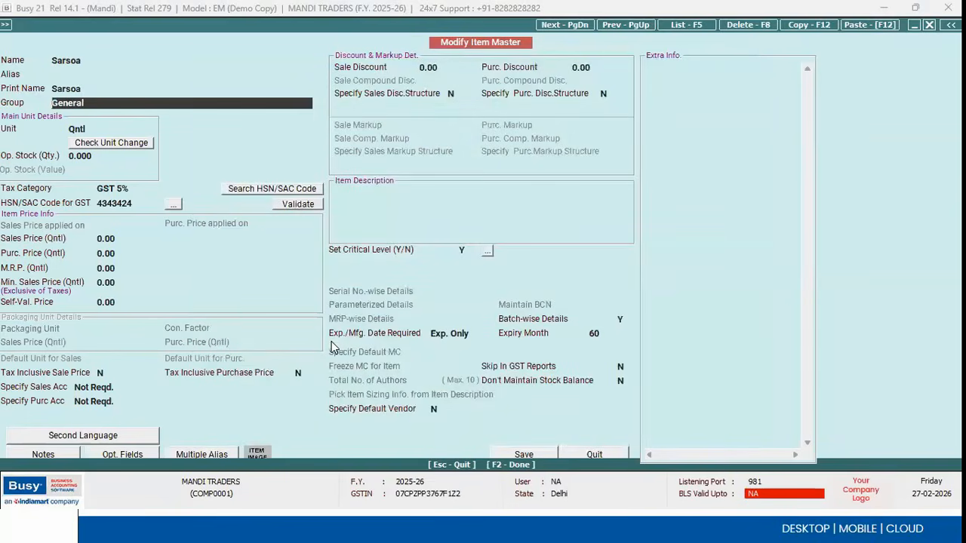
{"action": "key", "text": "F2"}
{"action": "key", "text": "F2"}
{"action": "key", "text": "Escape"}
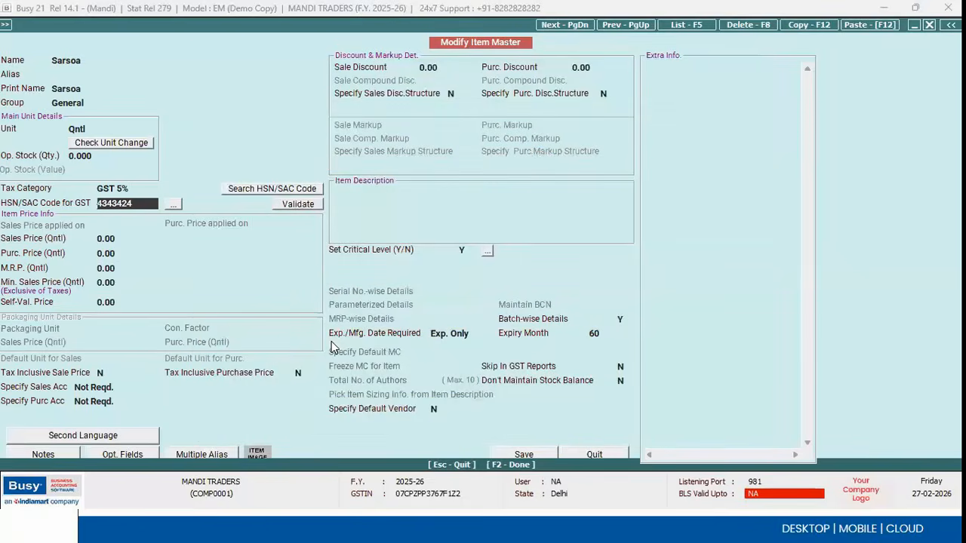
{"action": "key", "text": "F2"}
{"action": "key", "text": "Return"}
{"action": "key", "text": "Return"}
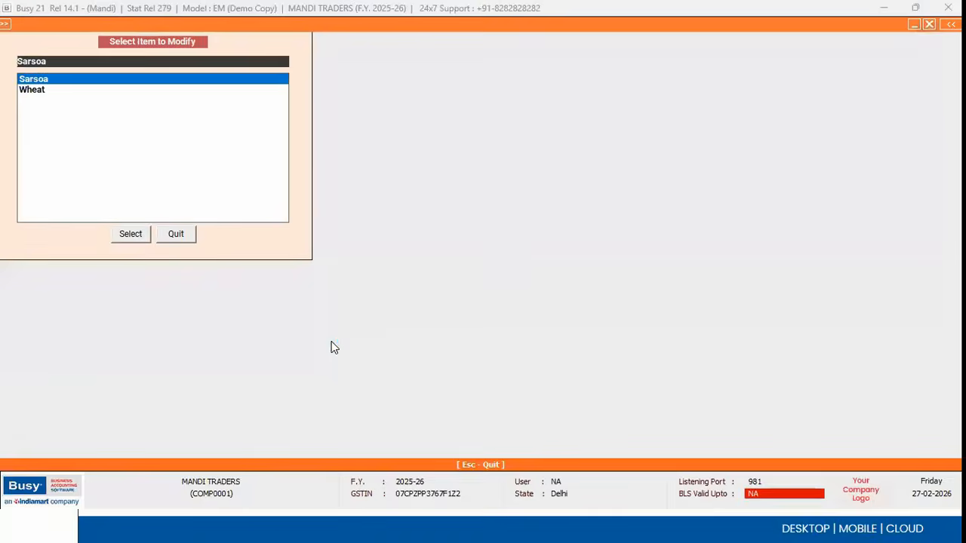
Step: Start a new sales voucher in the Trading series dated 10-04-2025
{"action": "key", "text": "Escape"}
{"action": "key", "text": "Right"}
{"action": "key", "text": "Up"}
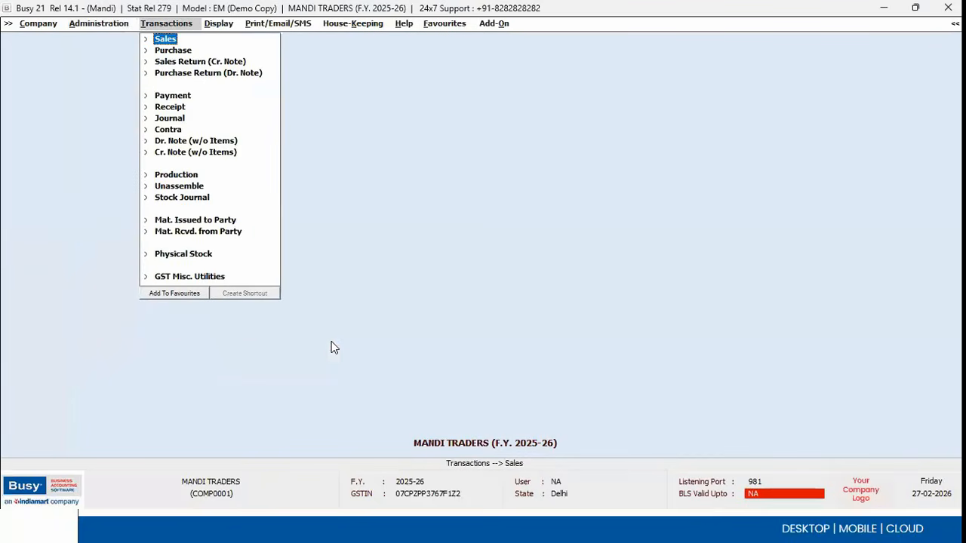
{"action": "key", "text": "Return"}
{"action": "key", "text": "Return"}
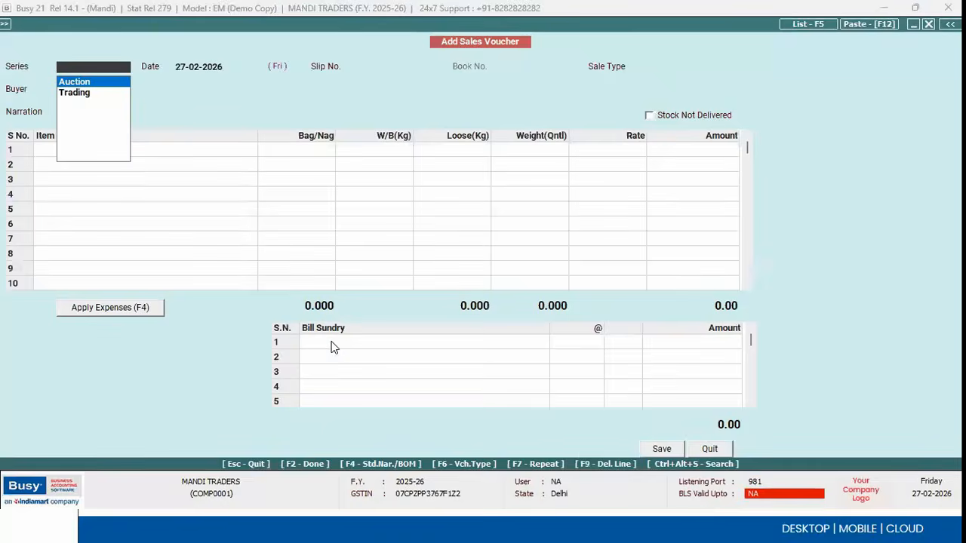
{"action": "key", "text": "Down"}
{"action": "key", "text": "Return"}
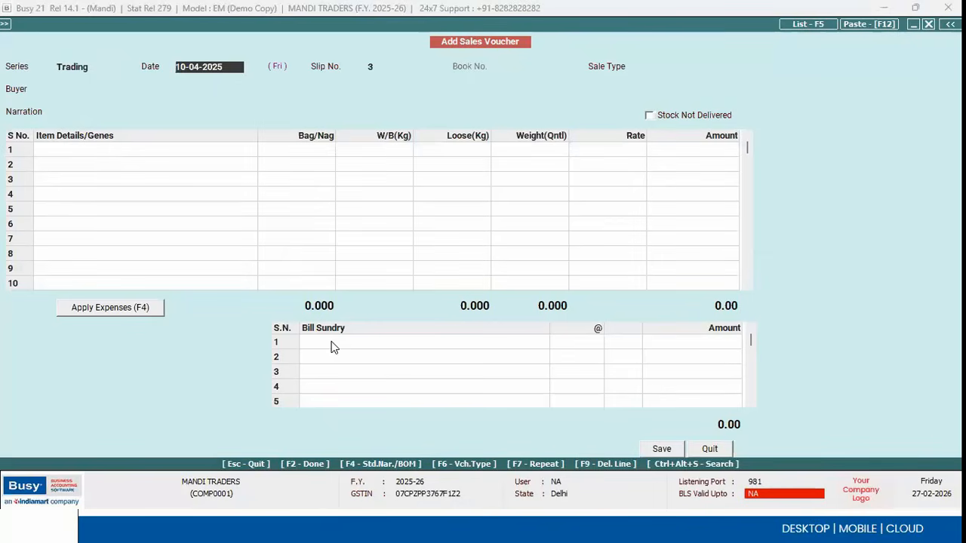
{"action": "key", "text": "Return"}
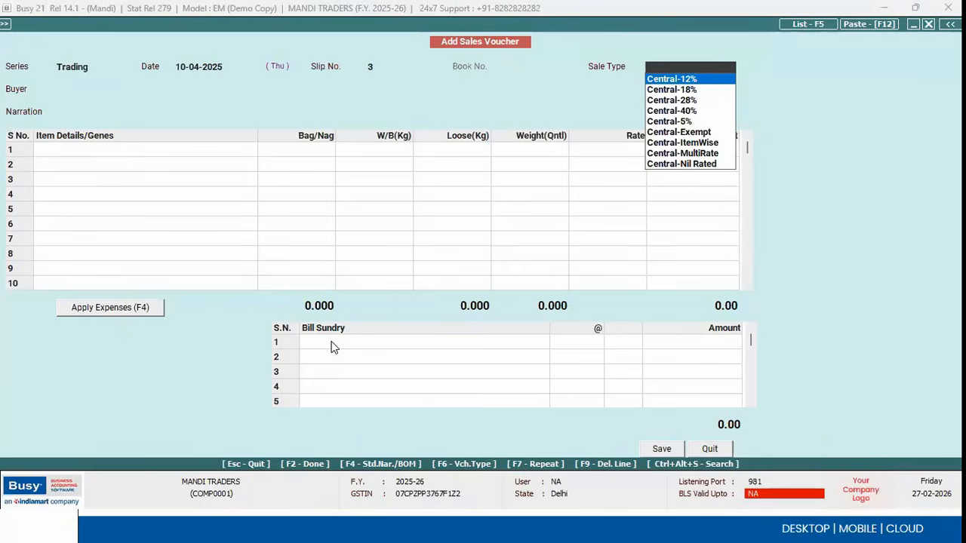
Step: Set the sale type to Export-Taxable and choose the commission agent (K. Adhatiy/Auction) account as the buyer
{"action": "type", "text": "ex"}
{"action": "key", "text": "Down"}
{"action": "key", "text": "Down"}
{"action": "key", "text": "Down"}
{"action": "key", "text": "Up"}
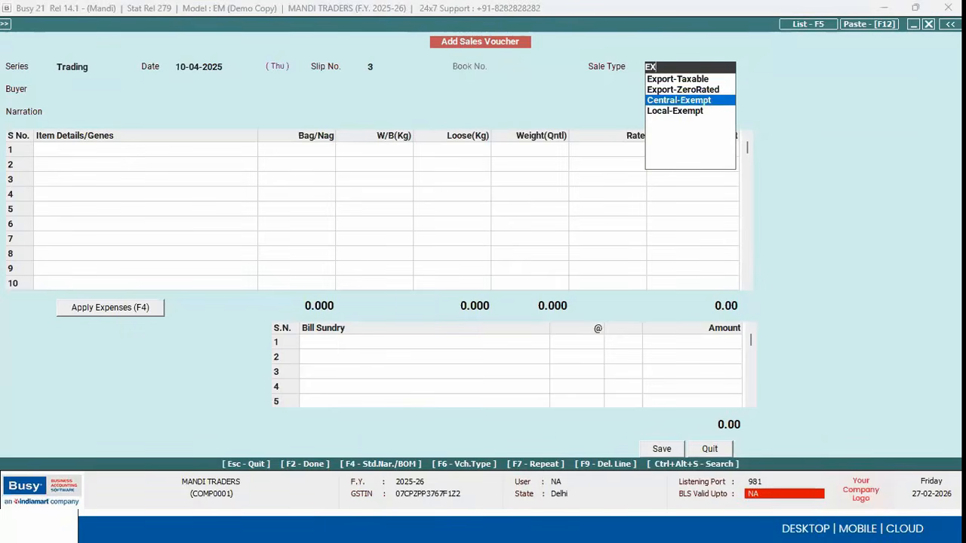
{"action": "key", "text": "Up"}
{"action": "key", "text": "Up"}
{"action": "key", "text": "Return"}
{"action": "key", "text": "Return"}
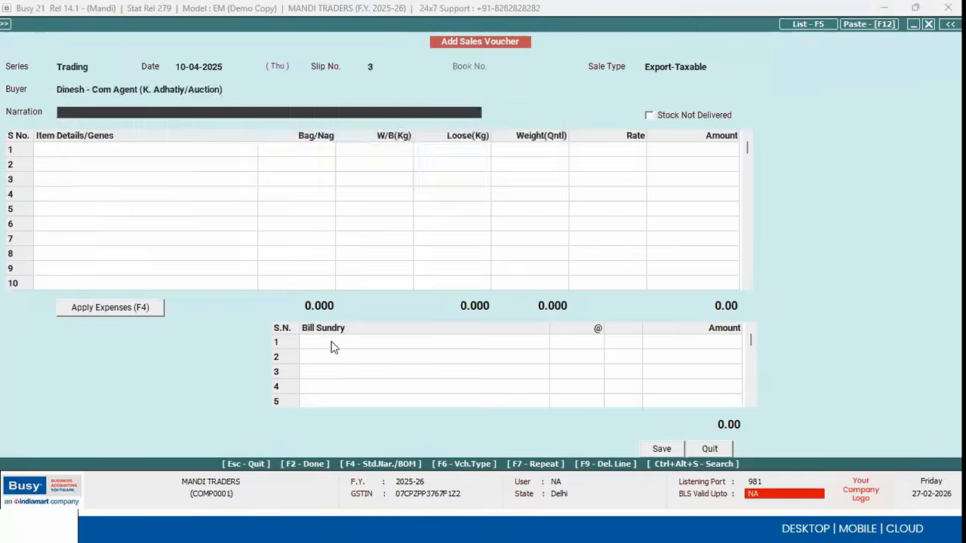
Step: Leave the narration blank and add Sarsoa as the first item of the sales voucher
{"action": "key", "text": "Return"}
{"action": "key", "text": "Down"}
{"action": "key", "text": "Down"}
{"action": "key", "text": "Down"}
{"action": "key", "text": "Down"}
{"action": "key", "text": "Return"}
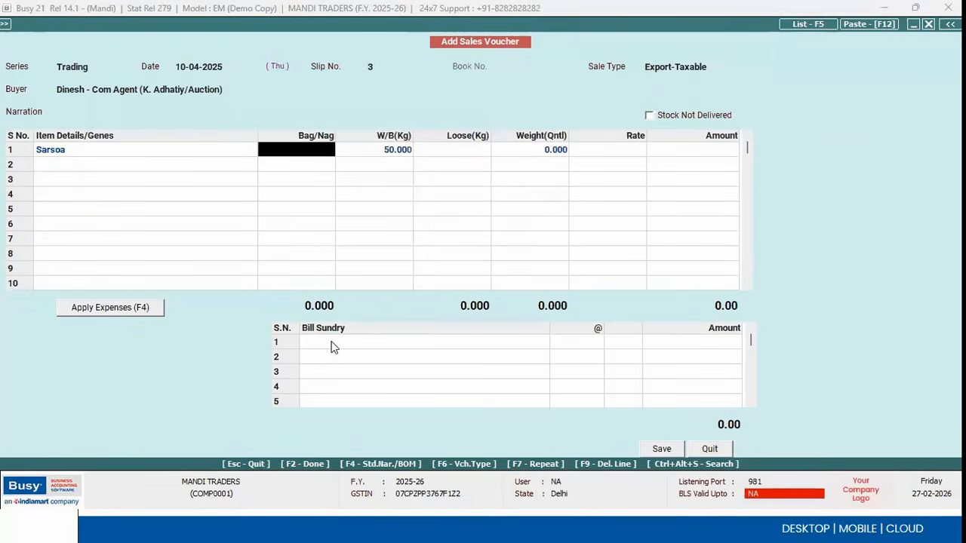
Step: Enter 4 bags of Sarsoa at 50 kg per bag with no loose quantity
{"action": "type", "text": "2"}
{"action": "key", "text": "Return"}
{"action": "key", "text": "shift+Tab"}
{"action": "type", "text": "4"}
{"action": "key", "text": "Return"}
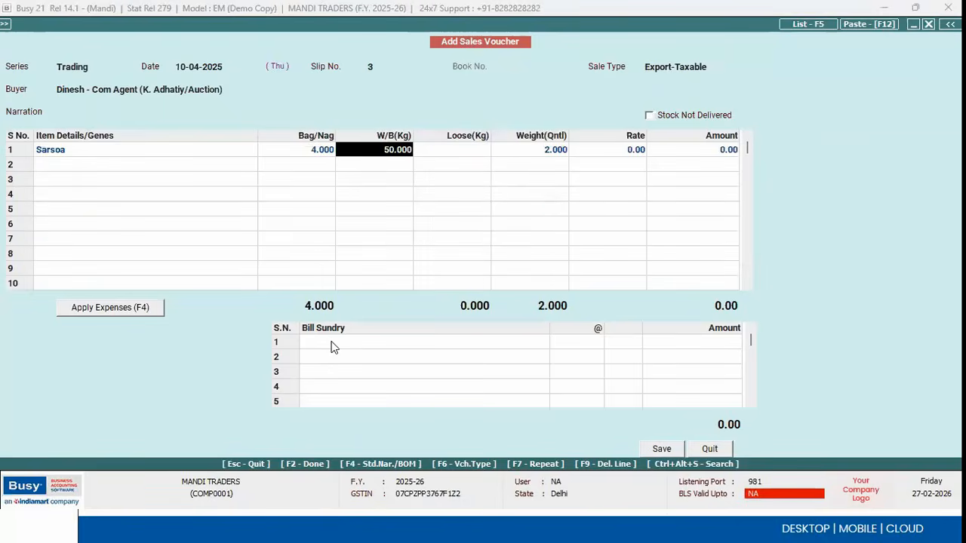
{"action": "key", "text": "Return"}
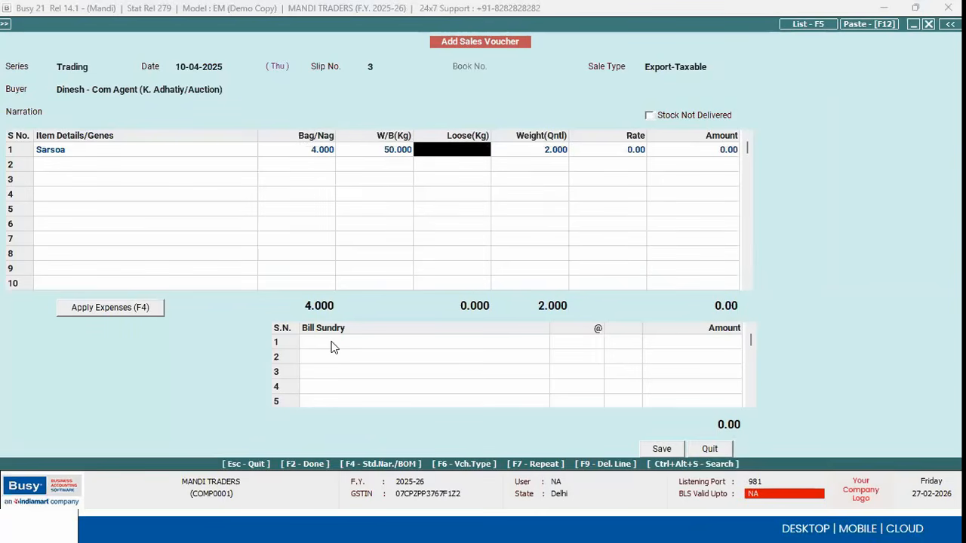
{"action": "key", "text": "Return"}
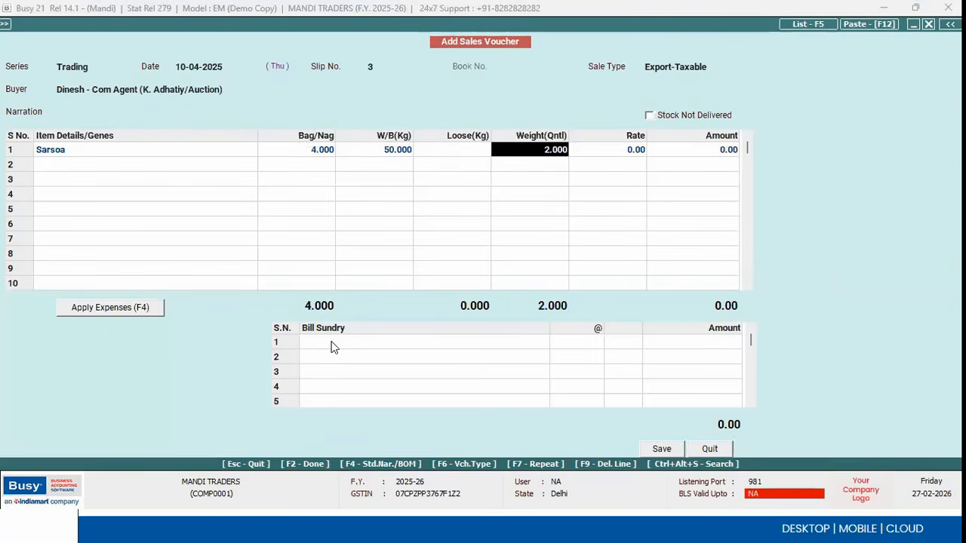
Step: Allocate 2.000 Qntl of Sarsoa to batch 2345 and set its rate to 5000
{"action": "key", "text": "Return"}
{"action": "key", "text": "Down"}
{"action": "key", "text": "Return"}
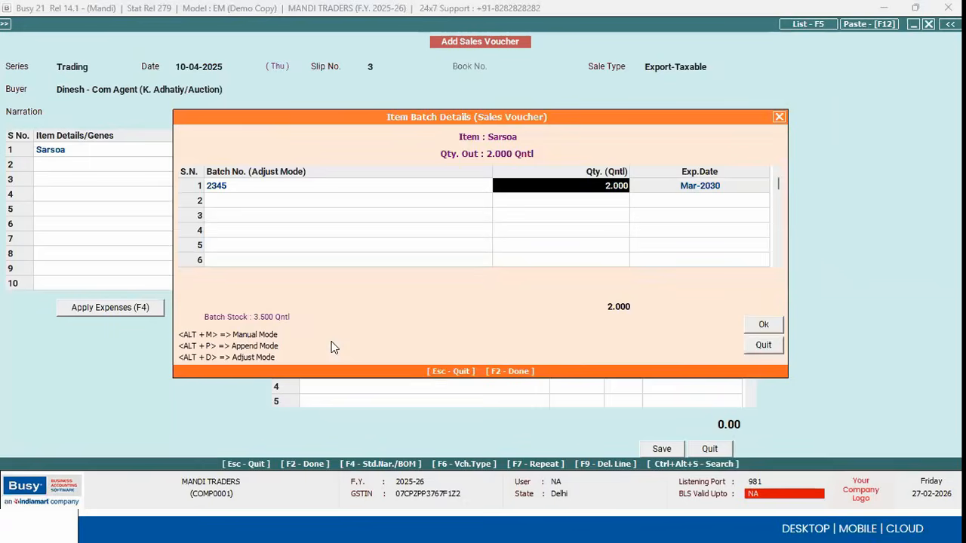
{"action": "key", "text": "Return"}
{"action": "type", "text": "5000"}
{"action": "key", "text": "Return"}
{"action": "key", "text": "Return"}
{"action": "key", "text": "Return"}
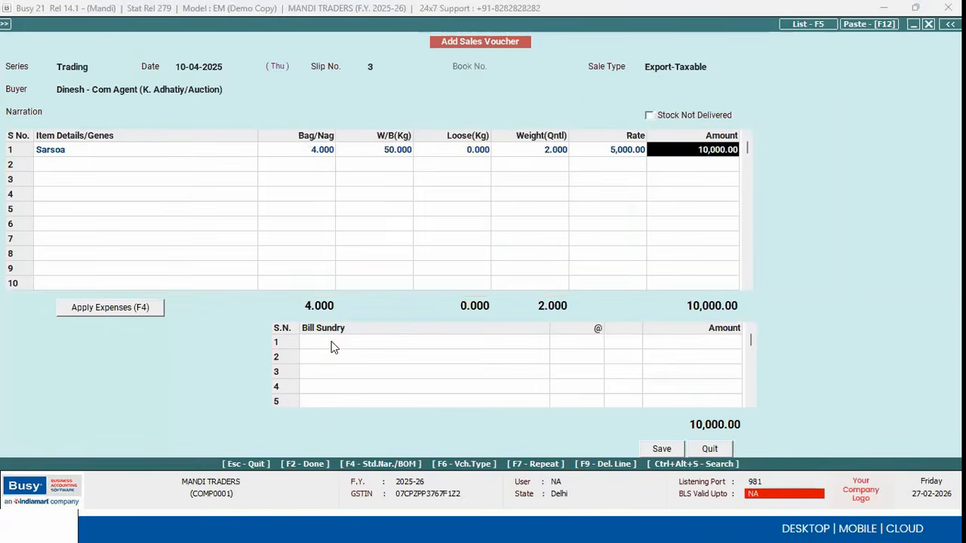
Step: Apply the mandi expenses to the voucher, enter shipping bill number 323 and save the sales voucher
{"action": "key", "text": "Return"}
{"action": "key", "text": "Return"}
{"action": "type", "text": "323"}
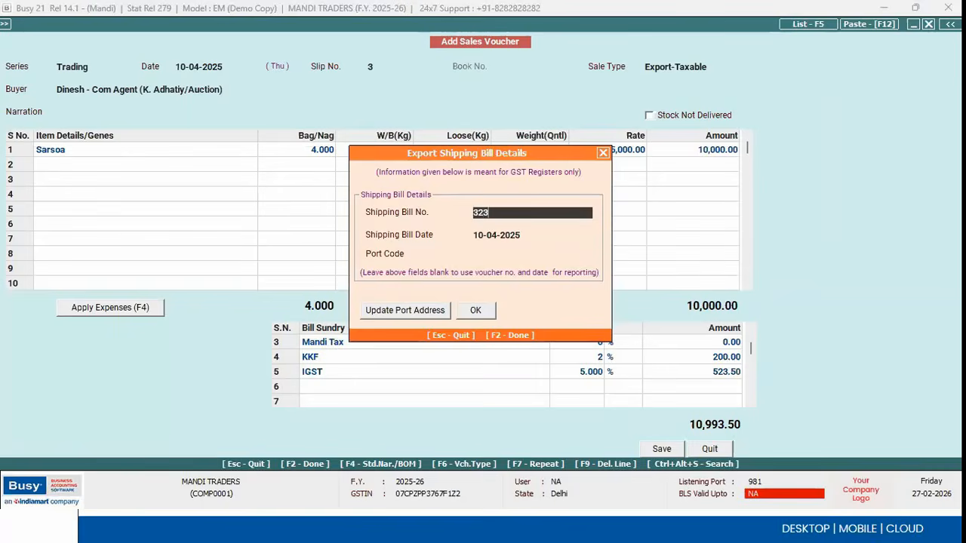
{"action": "key", "text": "F2"}
{"action": "key", "text": "Escape"}
{"action": "key", "text": "Escape"}
Step: Open the list of Mat. Issued to Party vouchers for 01-04-2025 to 10-04-2025
{"action": "key", "text": "Right"}
{"action": "key", "text": "Left"}
{"action": "key", "text": "Down"}
{"action": "key", "text": "Down"}
{"action": "key", "text": "Down"}
{"action": "key", "text": "Down"}
{"action": "key", "text": "Down"}
{"action": "key", "text": "Down"}
{"action": "key", "text": "Down"}
{"action": "key", "text": "Down"}
{"action": "key", "text": "Down"}
{"action": "key", "text": "Down"}
{"action": "key", "text": "Down"}
{"action": "key", "text": "Down"}
{"action": "key", "text": "Down"}
{"action": "key", "text": "Down"}
{"action": "key", "text": "Up"}
{"action": "key", "text": "Return"}
{"action": "key", "text": "Down"}
{"action": "key", "text": "Down"}
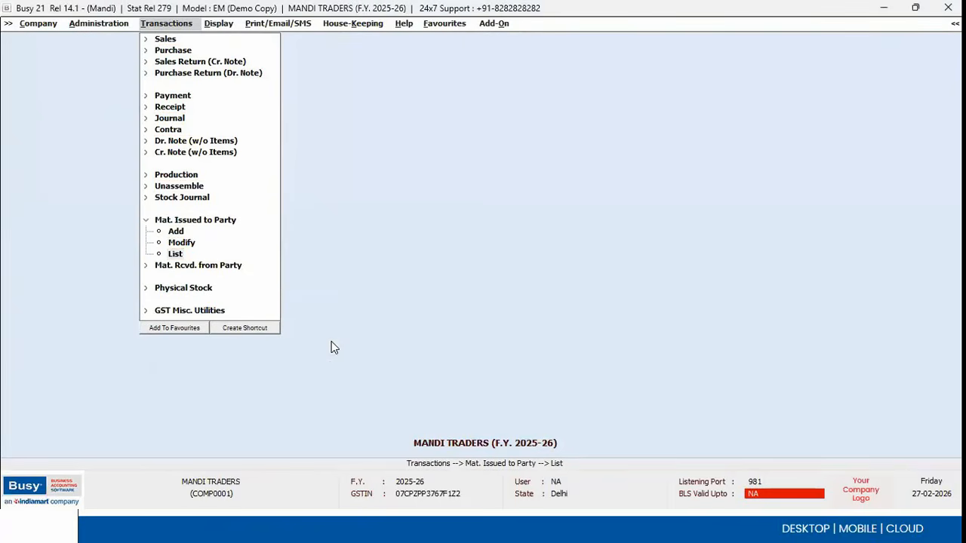
{"action": "key", "text": "Return"}
{"action": "key", "text": "F2"}
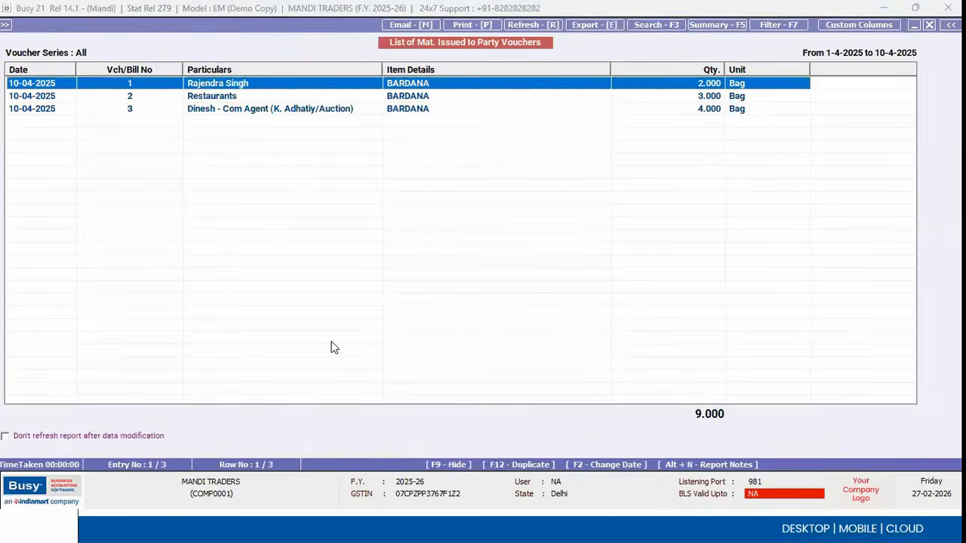
Step: Open the commission agent's BARDANA issue voucher from the list to examine its item and quantity, and close it
{"action": "key", "text": "Down"}
{"action": "key", "text": "Down"}
{"action": "key", "text": "Return"}
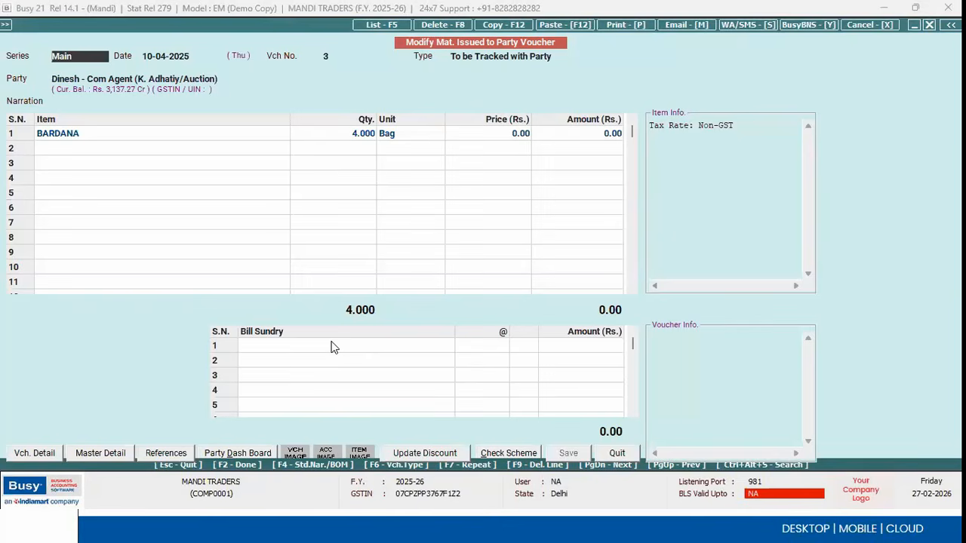
{"action": "key", "text": "Escape"}
{"action": "key", "text": "Escape"}
Step: View the summary Bardana/Crate Issue/Receipt mandi report for all accounts from 01-04-2025 to 10-04-2025
{"action": "key", "text": "Right"}
{"action": "key", "text": "Down"}
{"action": "key", "text": "Down"}
{"action": "key", "text": "Down"}
{"action": "key", "text": "Down"}
{"action": "key", "text": "Down"}
{"action": "key", "text": "Down"}
{"action": "key", "text": "Down"}
{"action": "key", "text": "Down"}
{"action": "key", "text": "Down"}
{"action": "key", "text": "Down"}
{"action": "key", "text": "Down"}
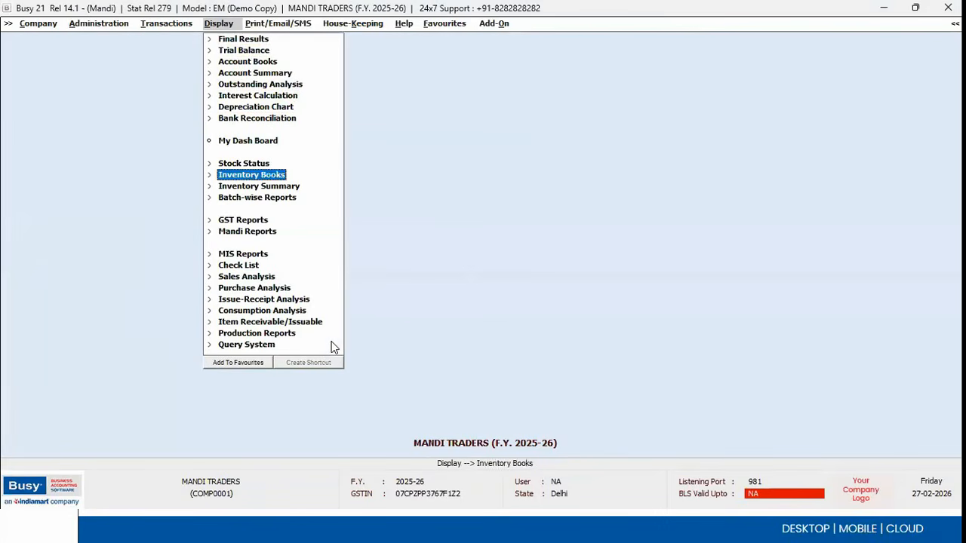
{"action": "key", "text": "Down"}
{"action": "key", "text": "Down"}
{"action": "key", "text": "Down"}
{"action": "key", "text": "Return"}
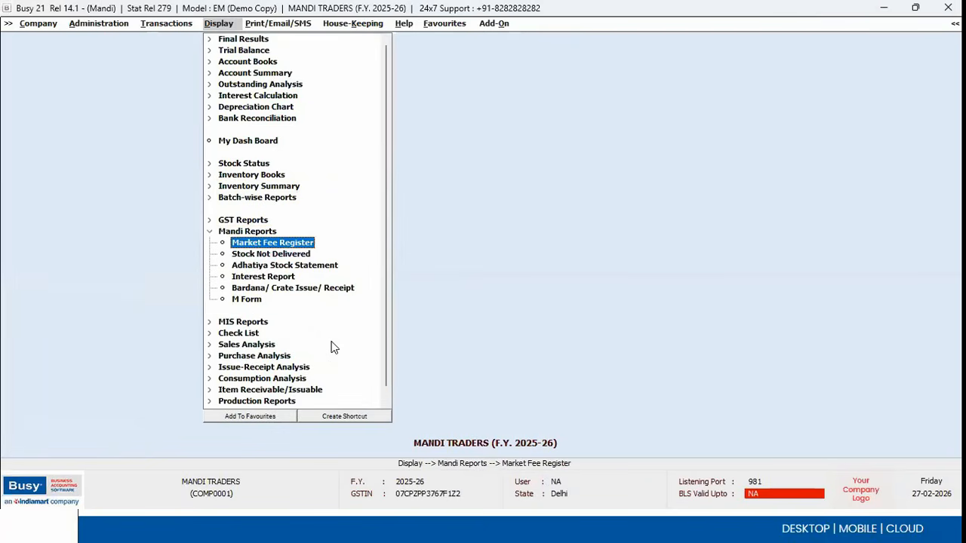
{"action": "key", "text": "Down"}
{"action": "key", "text": "Down"}
{"action": "key", "text": "Down"}
{"action": "key", "text": "Down"}
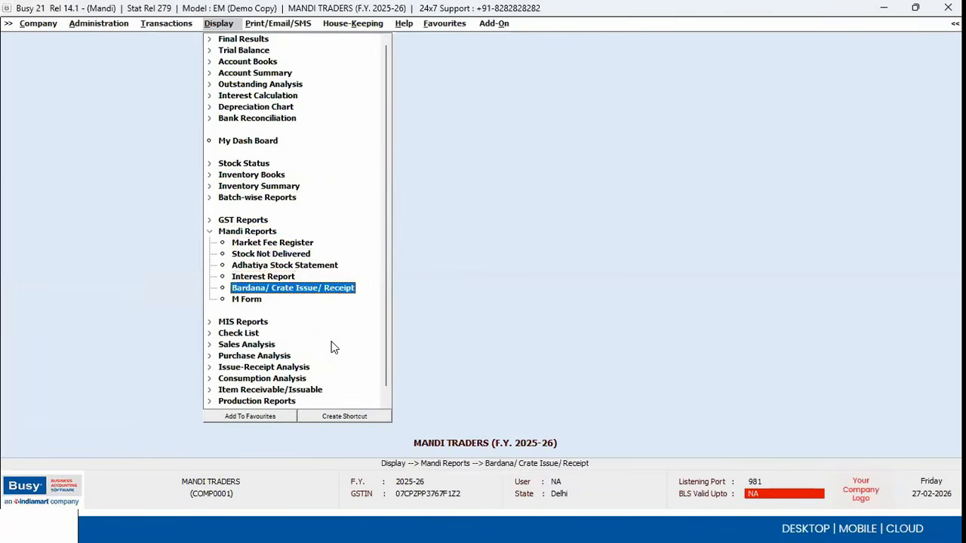
{"action": "key", "text": "Return"}
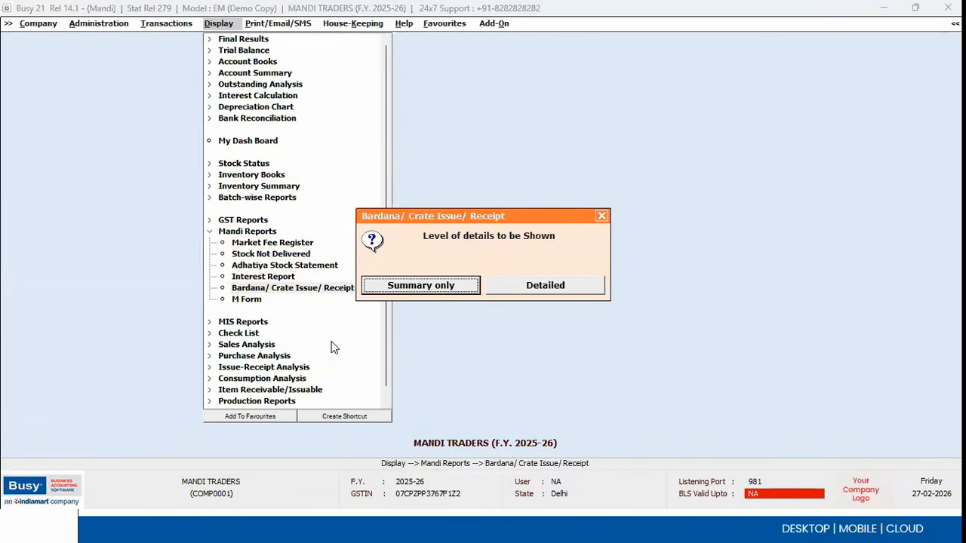
{"action": "key", "text": "Return"}
{"action": "key", "text": "F2"}
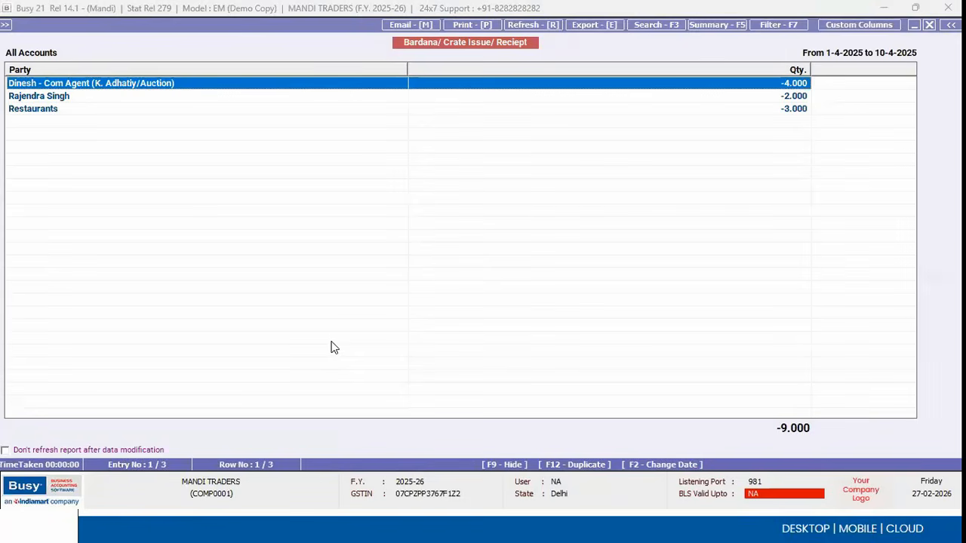
{"action": "key", "text": "Escape"}
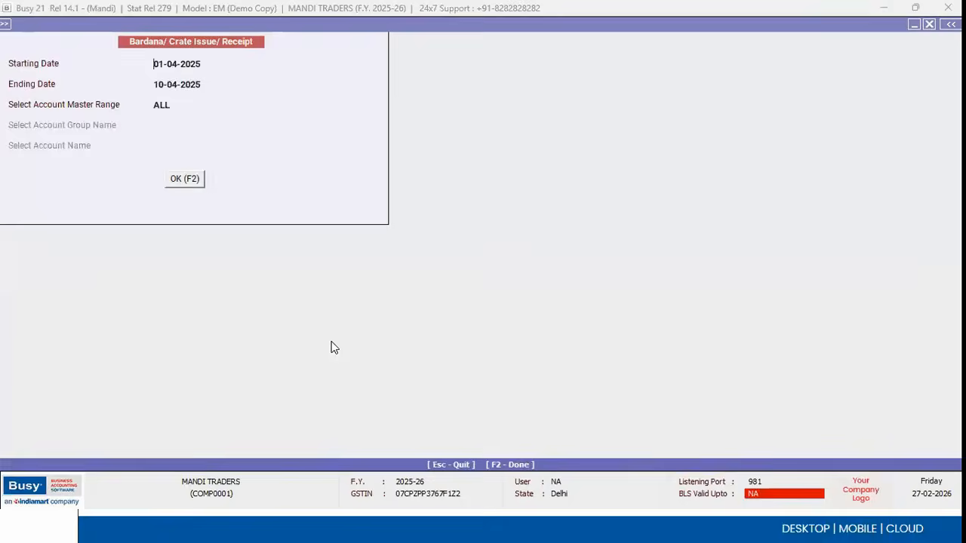
{"action": "key", "text": "Escape"}
Step: View the detailed Bardana/Crate Issue/Receipt report for all accounts over the same dates, and close it
{"action": "key", "text": "Return"}
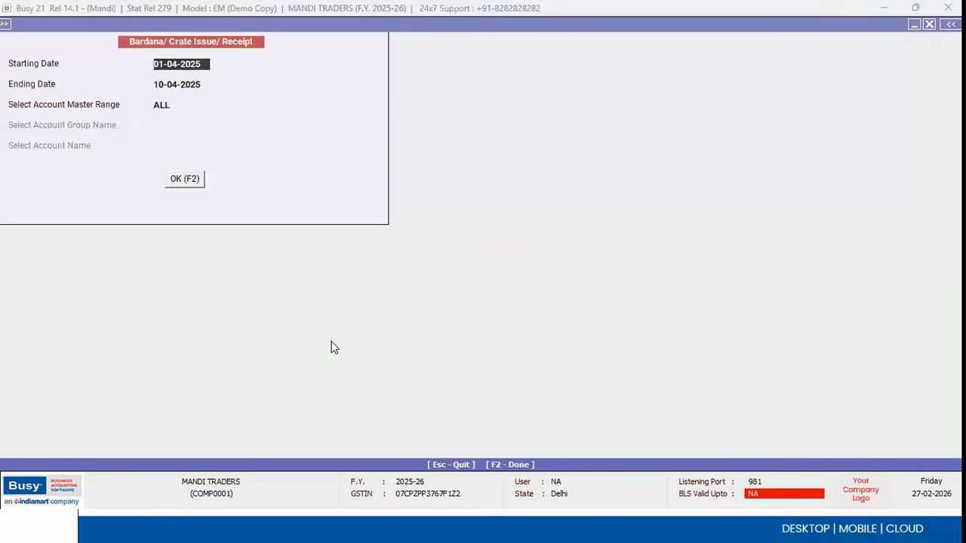
{"action": "key", "text": "F2"}
{"action": "key", "text": "Down"}
{"action": "key", "text": "Up"}
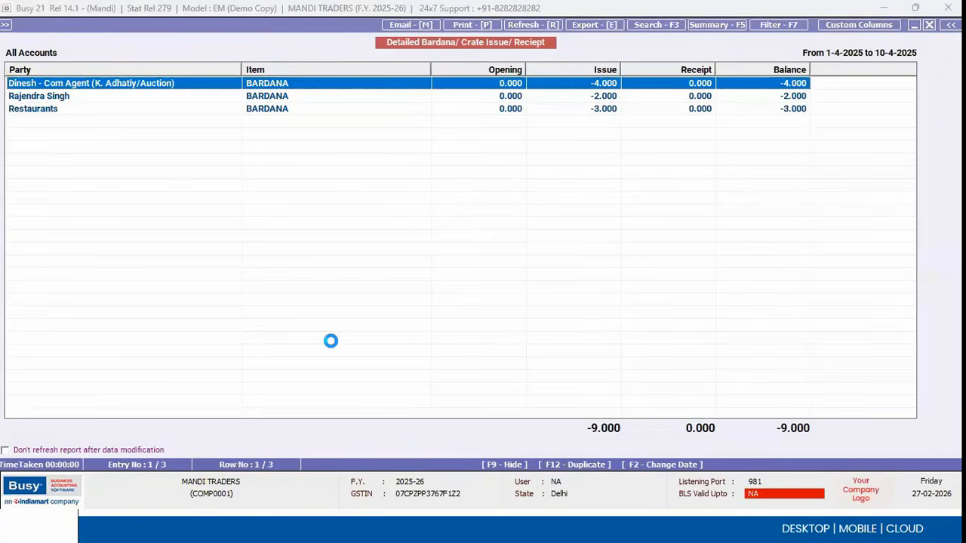
{"action": "key", "text": "Escape"}
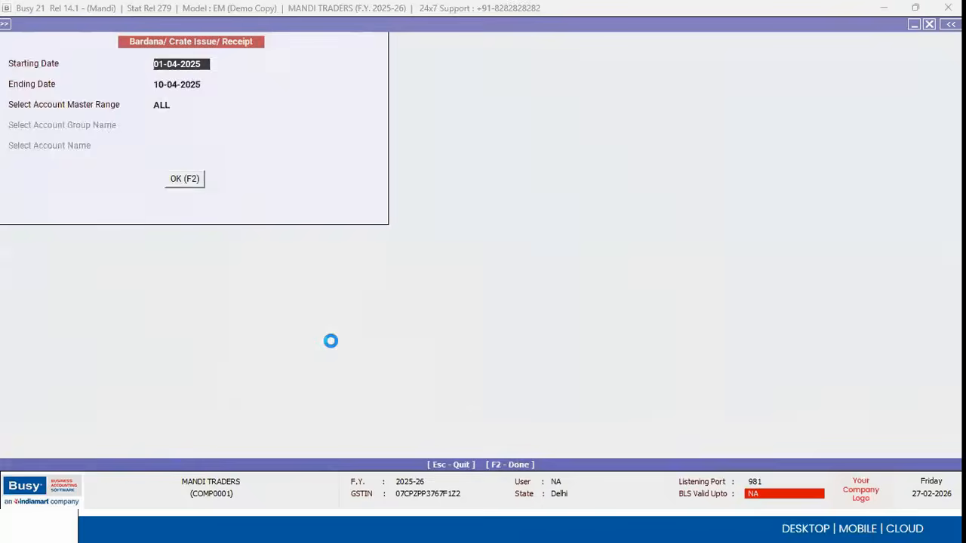
{"action": "key", "text": "Escape"}
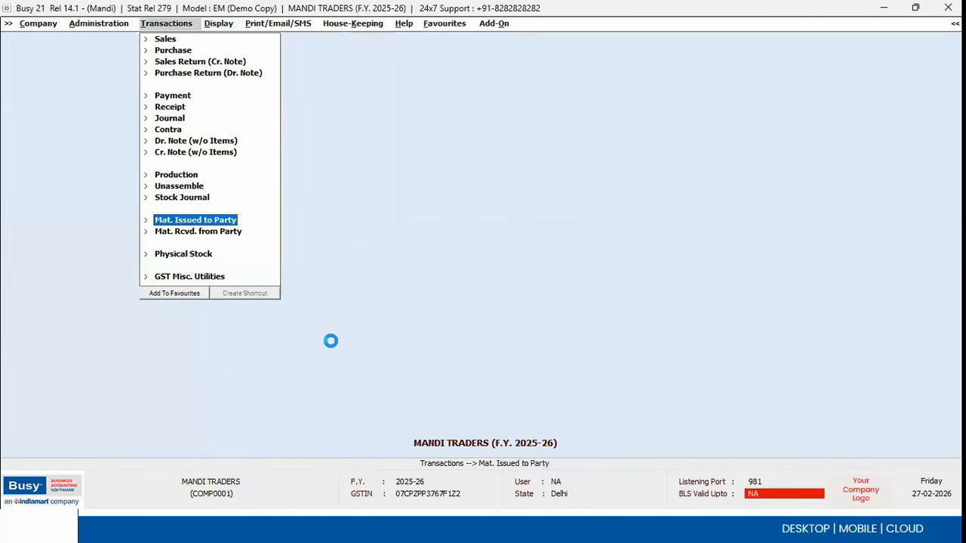
Step: Add a Mat. Rcvd. from Party voucher dated 01-04-2025 for the commission agent, tracked with party, with 2 bags of BARDANA, and save it
{"action": "key", "text": "Down"}
{"action": "key", "text": "Return"}
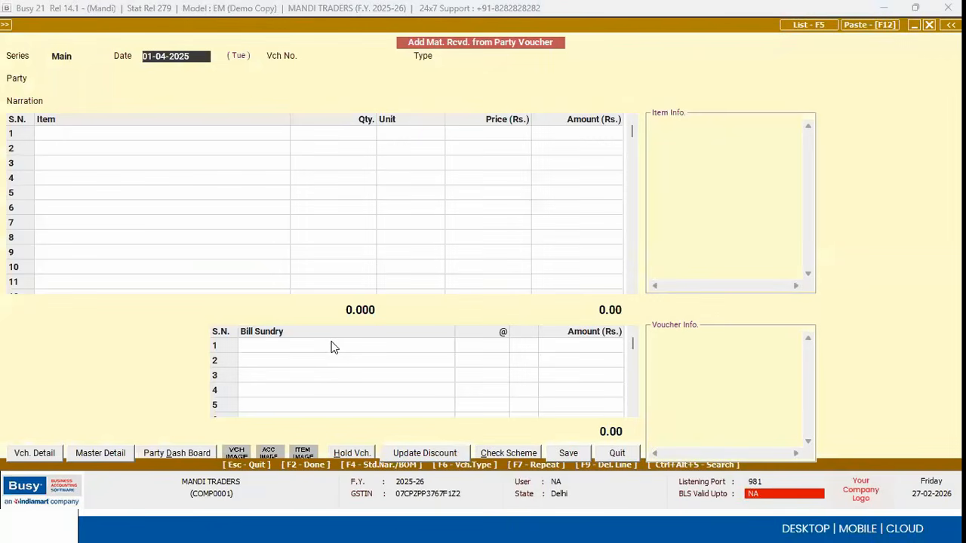
{"action": "key", "text": "Return"}
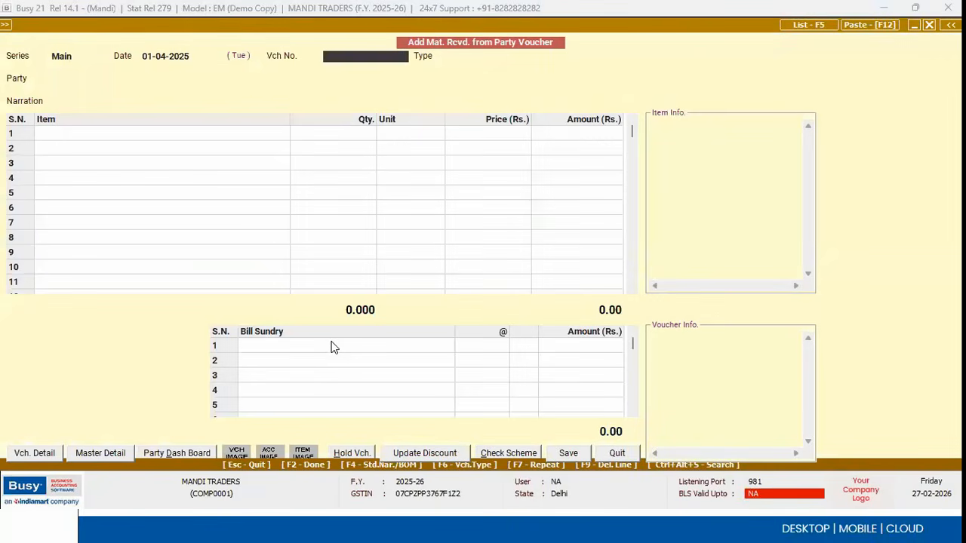
{"action": "key", "text": "Return"}
{"action": "key", "text": "Return"}
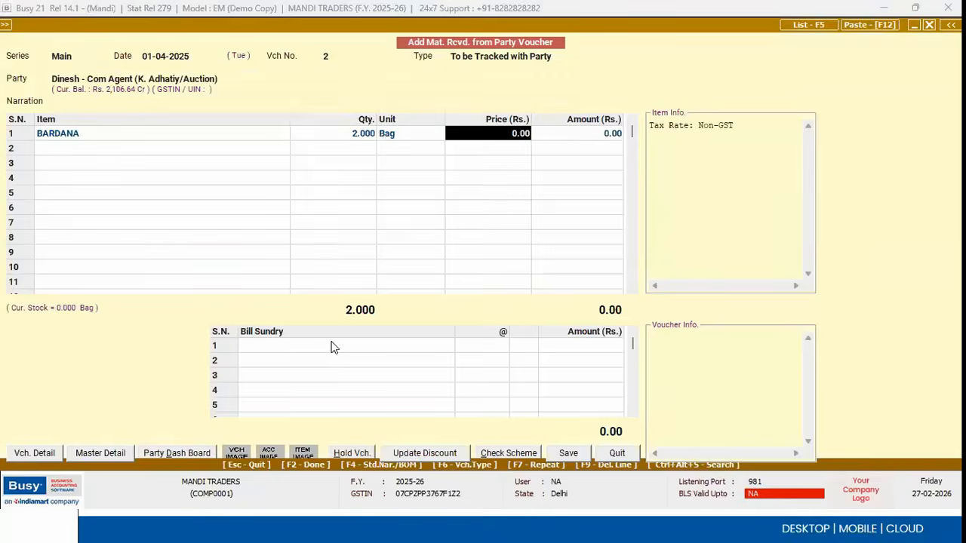
{"action": "key", "text": "Return"}
{"action": "key", "text": "Return"}
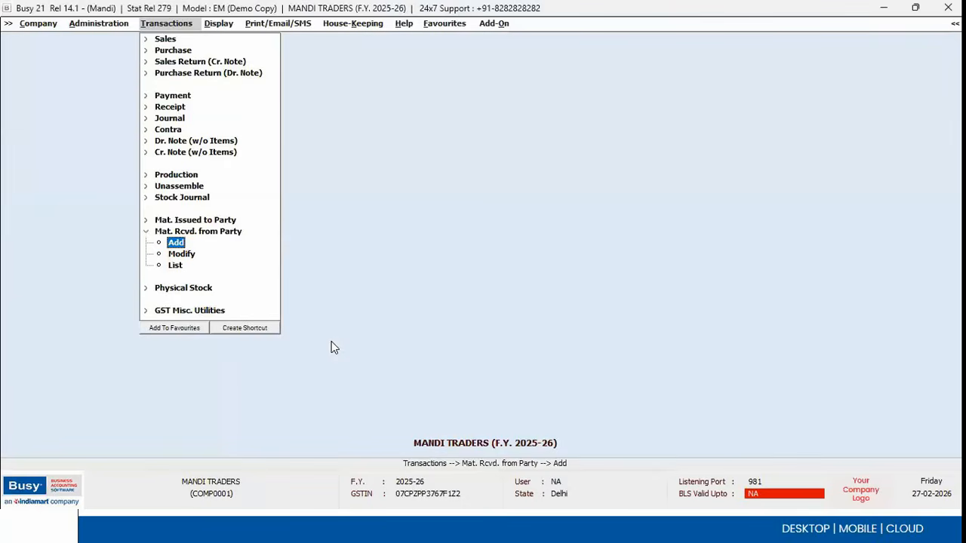
Step: Review each party's quantity in the Bardana/Crate Issue/Receipt report for all accounts from 01-04-2025 to 10-04-2025, and close the report
{"action": "key", "text": "Left"}
{"action": "key", "text": "Right"}
{"action": "key", "text": "Right"}
{"action": "key", "text": "Down"}
{"action": "key", "text": "Down"}
{"action": "key", "text": "Down"}
{"action": "key", "text": "Down"}
{"action": "key", "text": "Return"}
{"action": "key", "text": "Return"}
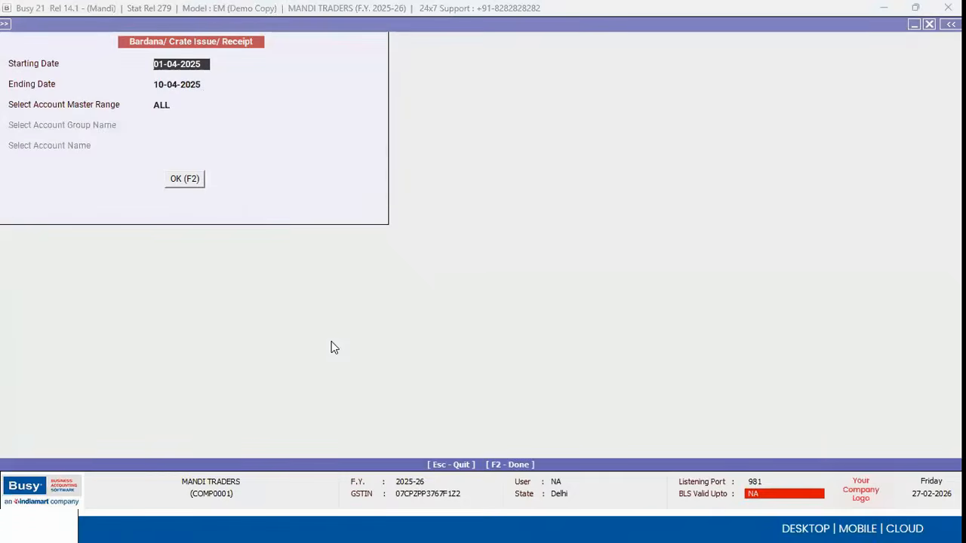
{"action": "key", "text": "F2"}
{"action": "key", "text": "Down"}
{"action": "key", "text": "Down"}
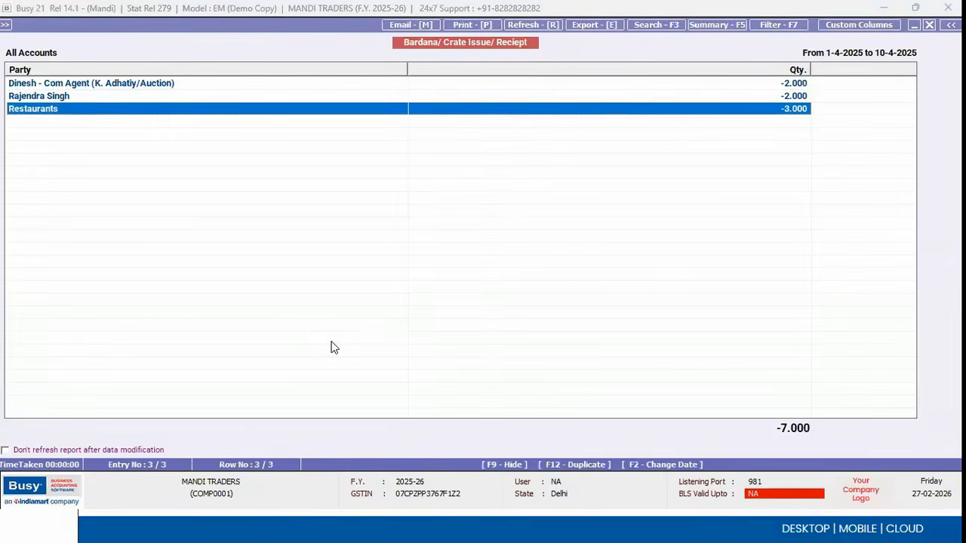
{"action": "key", "text": "Up"}
{"action": "key", "text": "Up"}
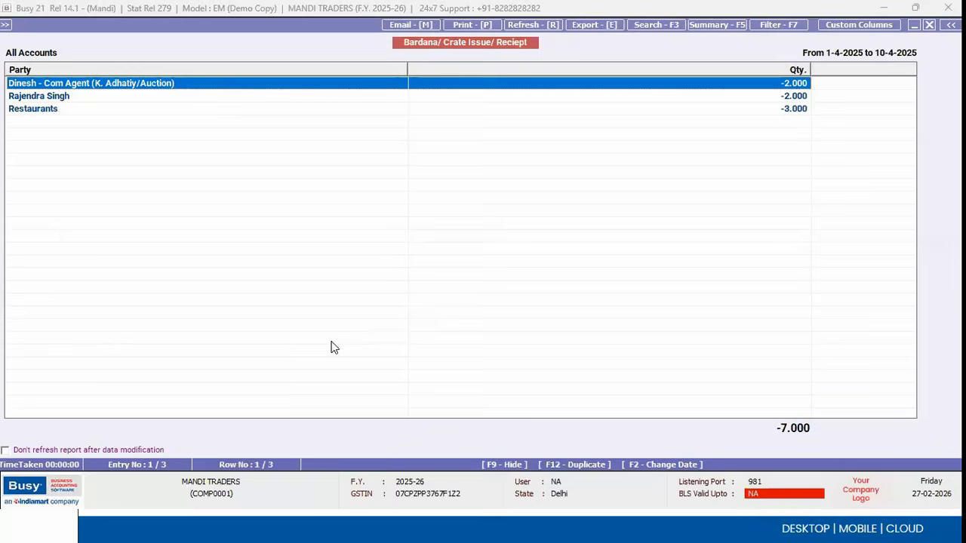
{"action": "key", "text": "Escape"}
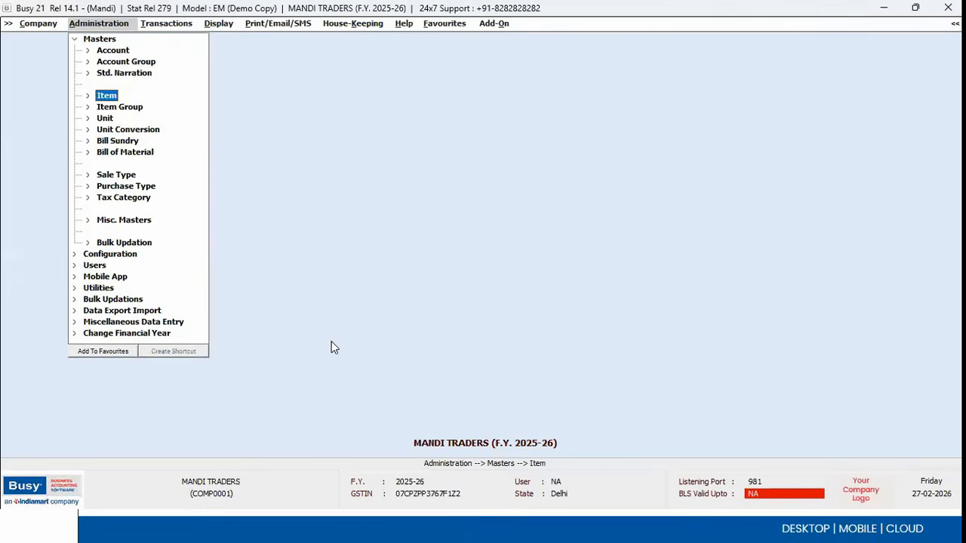
Step: Open the Sarsoa item's mandi item-wise expense configuration to examine its bardana and Include Loose Qty. settings, and close the item without saving
{"action": "key", "text": "Up"}
{"action": "key", "text": "Escape"}
{"action": "key", "text": "Return"}
{"action": "key", "text": "Down"}
{"action": "key", "text": "Down"}
{"action": "key", "text": "Down"}
{"action": "key", "text": "Return"}
{"action": "key", "text": "Down"}
{"action": "key", "text": "Return"}
{"action": "key", "text": "Return"}
{"action": "key", "text": "F2"}
{"action": "key", "text": "F2"}
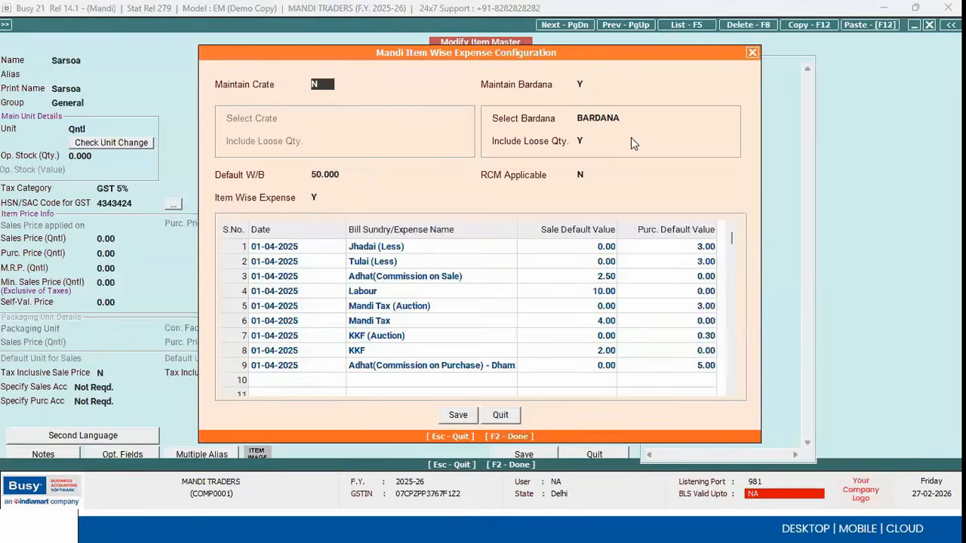
{"action": "left_click", "coordinate": [581, 139]}
{"action": "key", "text": "Escape"}
{"action": "key", "text": "Escape"}
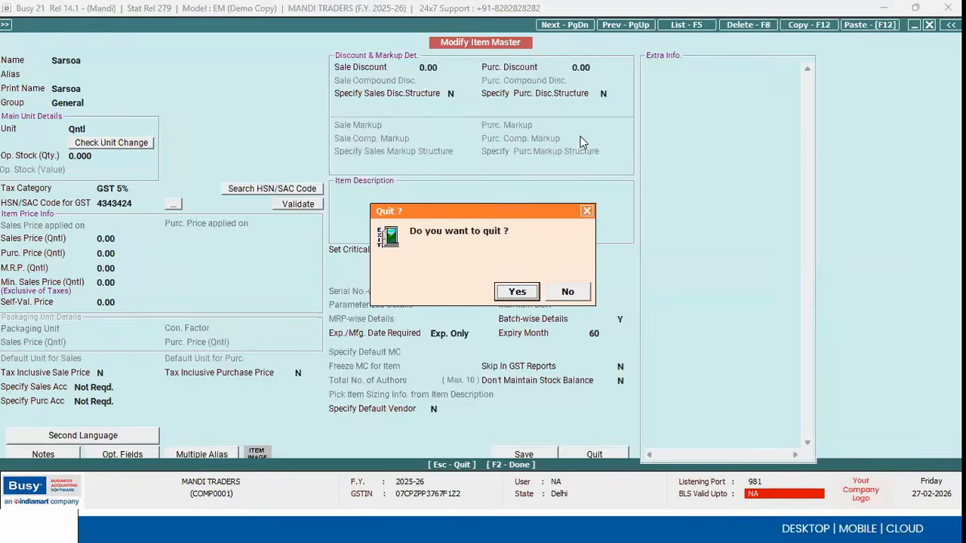
{"action": "key", "text": "Return"}
{"action": "key", "text": "Escape"}
Step: Open the Auction purchase voucher with slip number 95 to examine the Sarsoa line's bags and loose quantity, and close it
{"action": "key", "text": "Right"}
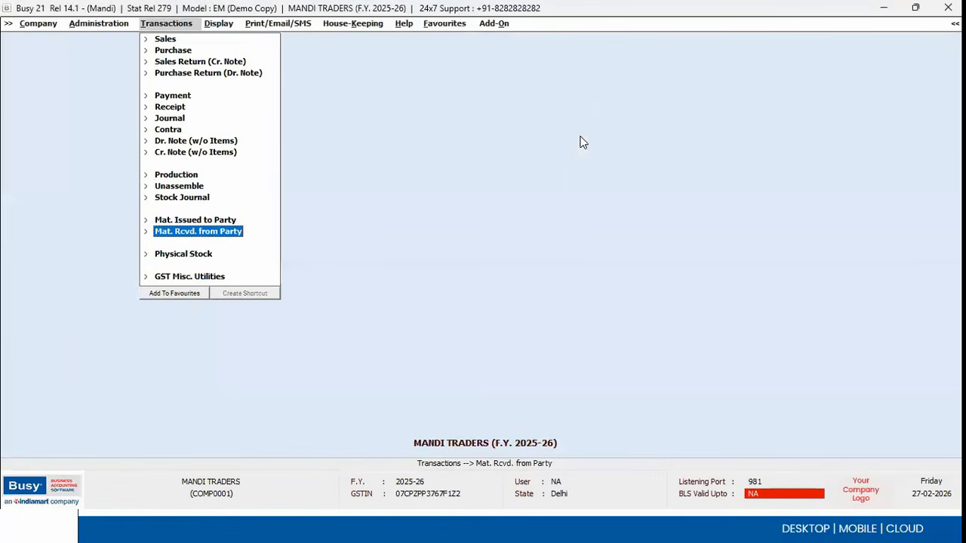
{"action": "key", "text": "Down"}
{"action": "key", "text": "Down"}
{"action": "key", "text": "Down"}
{"action": "key", "text": "Down"}
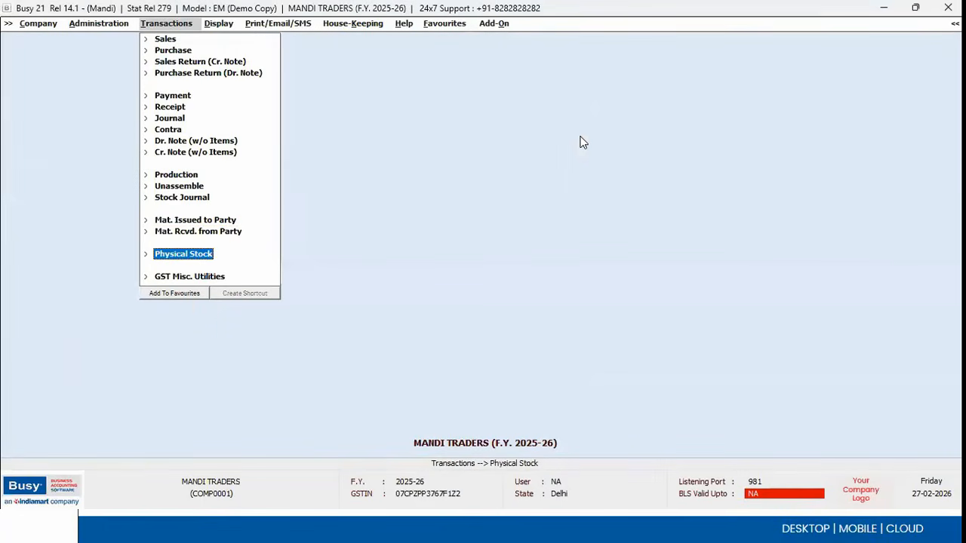
{"action": "key", "text": "Return"}
{"action": "key", "text": "Down"}
{"action": "key", "text": "Return"}
{"action": "key", "text": "Return"}
{"action": "key", "text": "Left"}
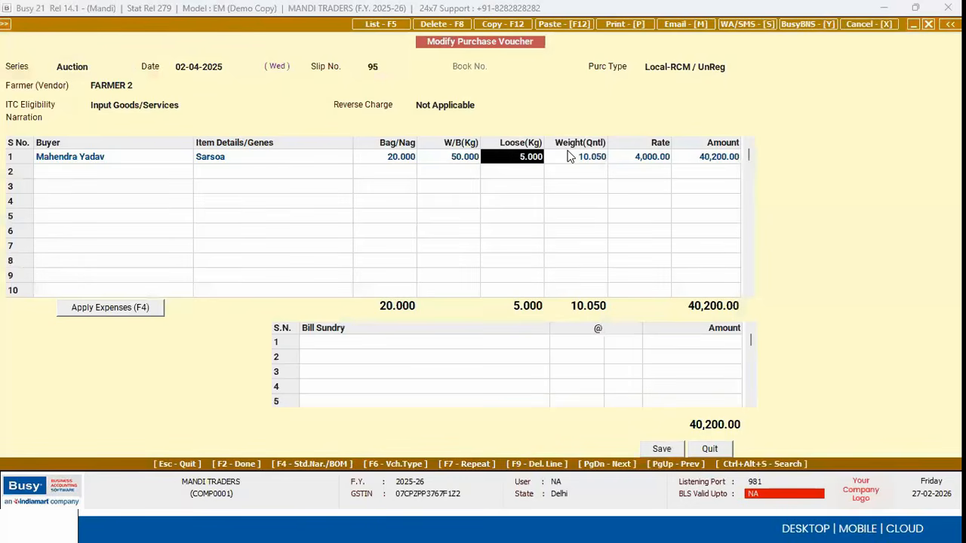
{"action": "key", "text": "Left"}
{"action": "key", "text": "Left"}
{"action": "key", "text": "Right"}
{"action": "key", "text": "Right"}
{"action": "key", "text": "Escape"}
{"action": "key", "text": "Escape"}
{"action": "key", "text": "Escape"}
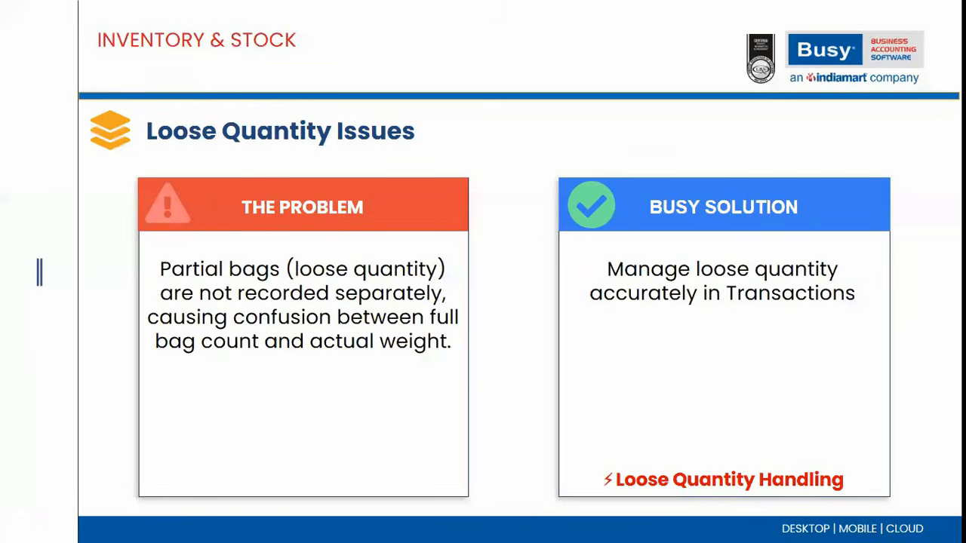
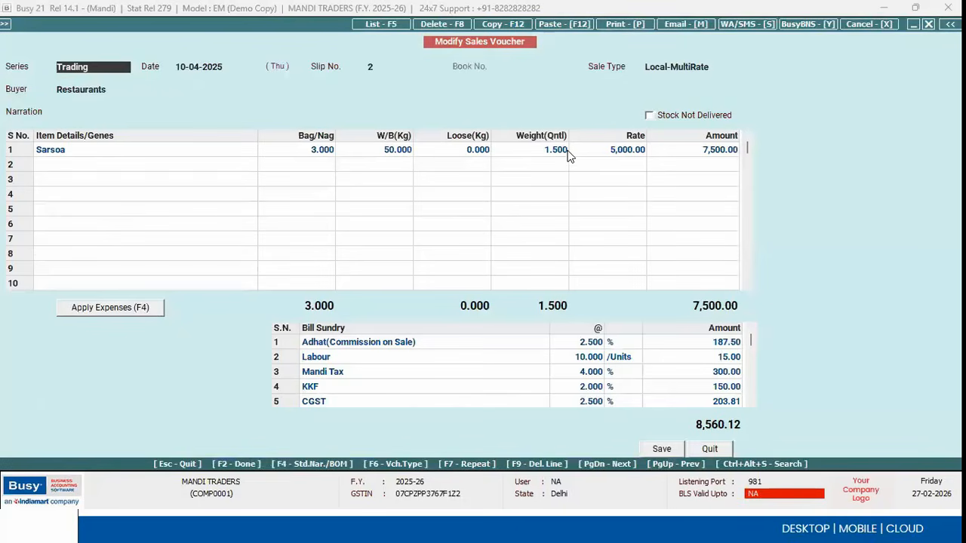
Step: Examine the buyer and Sarsoa line of the Restaurants trading sales voucher, and close it along with the Adhatiya Stock Statement
{"action": "key", "text": "Return"}
{"action": "key", "text": "Return"}
{"action": "key", "text": "Return"}
{"action": "key", "text": "Return"}
{"action": "key", "text": "Return"}
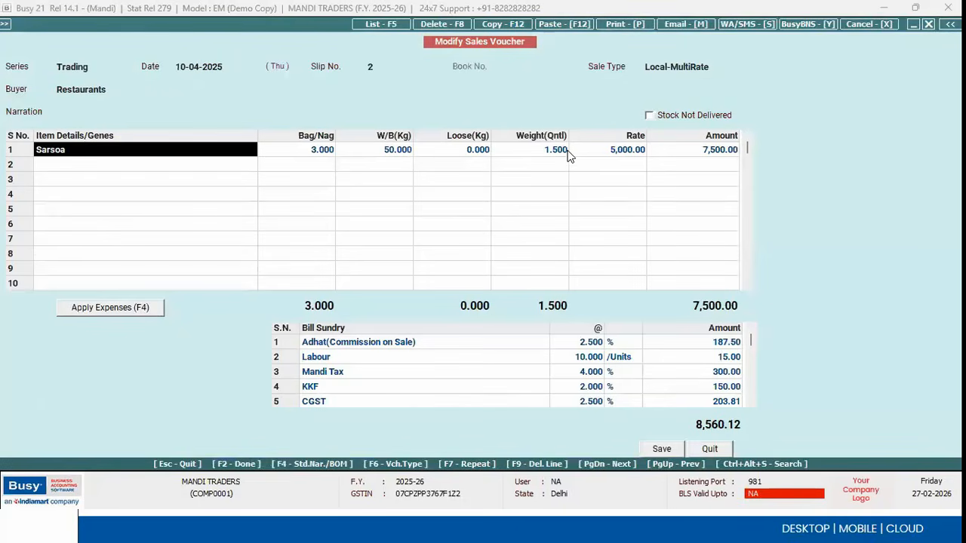
{"action": "key", "text": "Up"}
{"action": "key", "text": "Up"}
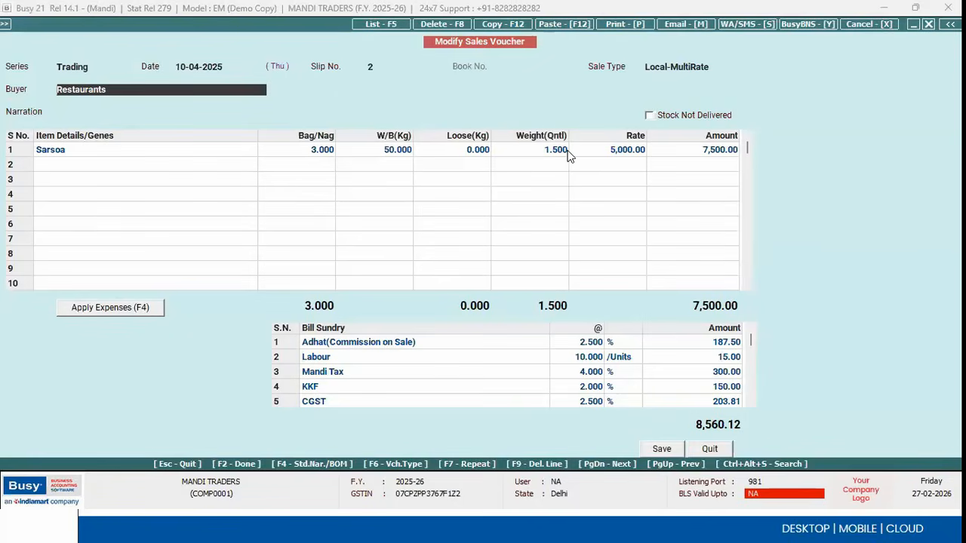
{"action": "key", "text": "Escape"}
{"action": "key", "text": "Return"}
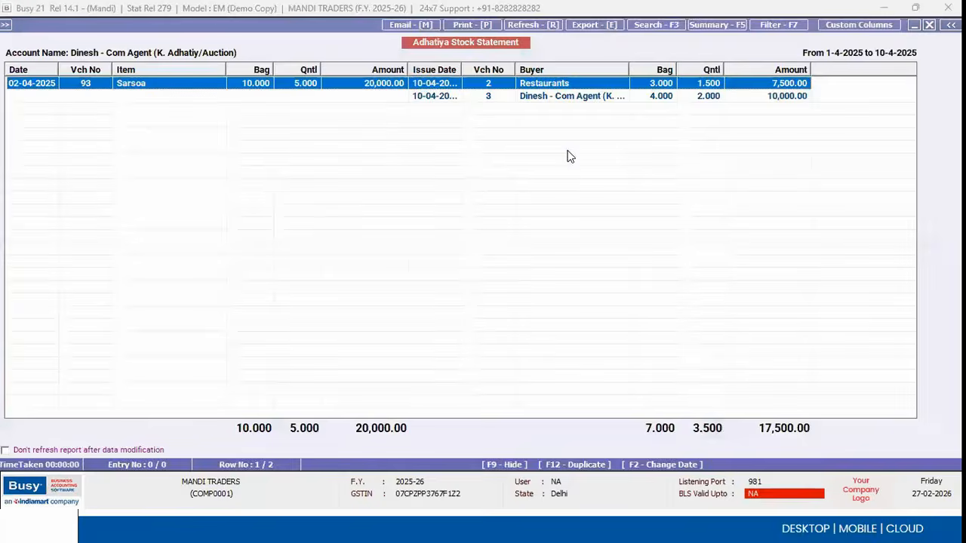
{"action": "key", "text": "Escape"}
{"action": "key", "text": "Return"}
{"action": "key", "text": "Escape"}
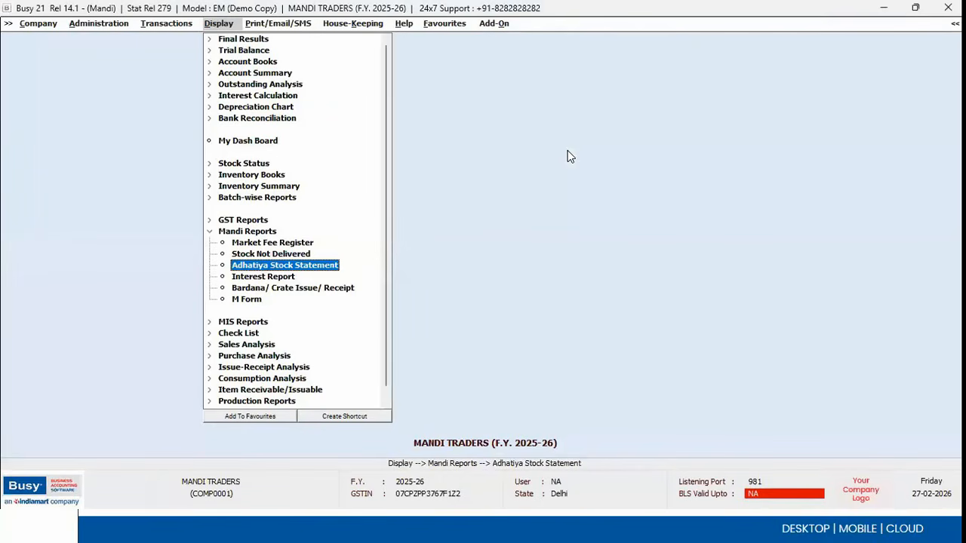
Step: View the Adhatiya Stock Statement for the commission agent from 01-04-2025 to 10-04-2025 with all entries considered
{"action": "key", "text": "Return"}
{"action": "key", "text": "Return"}
{"action": "key", "text": "Return"}
{"action": "key", "text": "Return"}
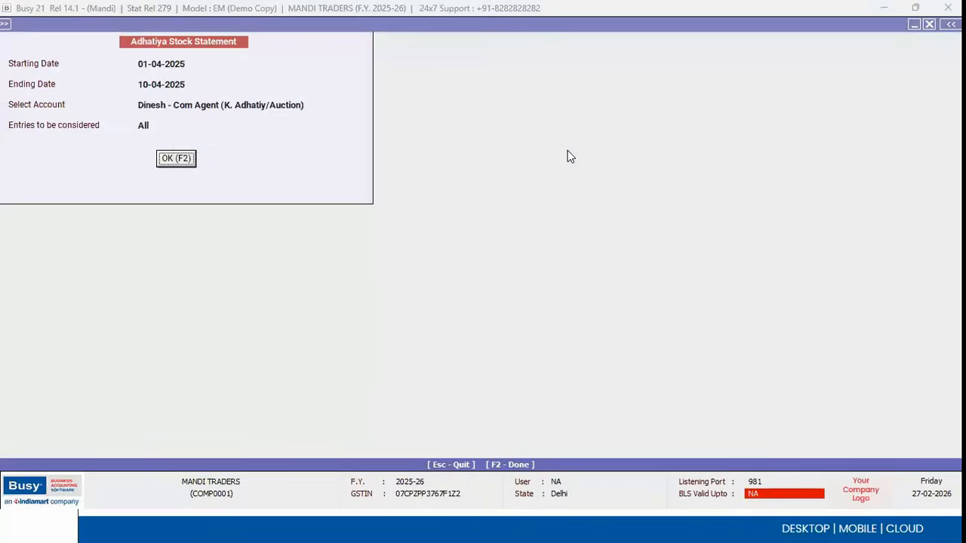
{"action": "key", "text": "Return"}
Step: Open the commission agent's trading sales voucher with slip number 3 from the stock statement to examine it, and close it
{"action": "key", "text": "Return"}
{"action": "key", "text": "Escape"}
{"action": "key", "text": "Down"}
{"action": "key", "text": "Return"}
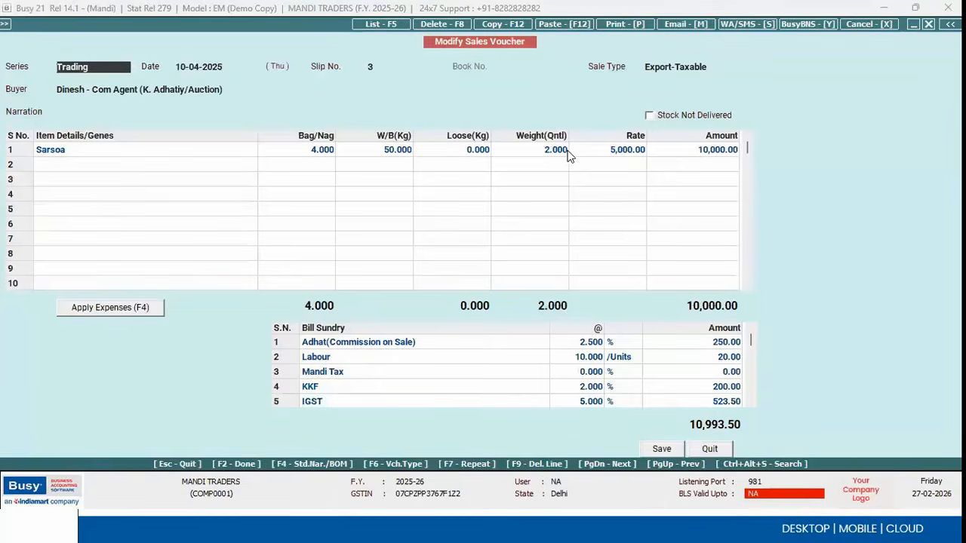
{"action": "key", "text": "Escape"}
{"action": "key", "text": "Escape"}
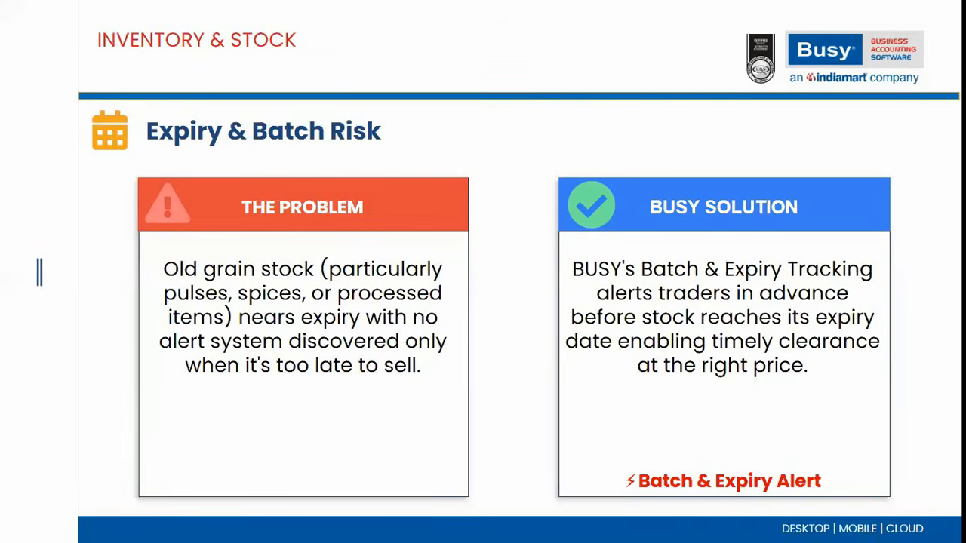
Step: Switch to Busy and open the batch-wise detail options in the Inventory configuration to examine the expiry date format, and close them
{"action": "key", "text": "alt+Tab"}
{"action": "key", "text": "Left"}
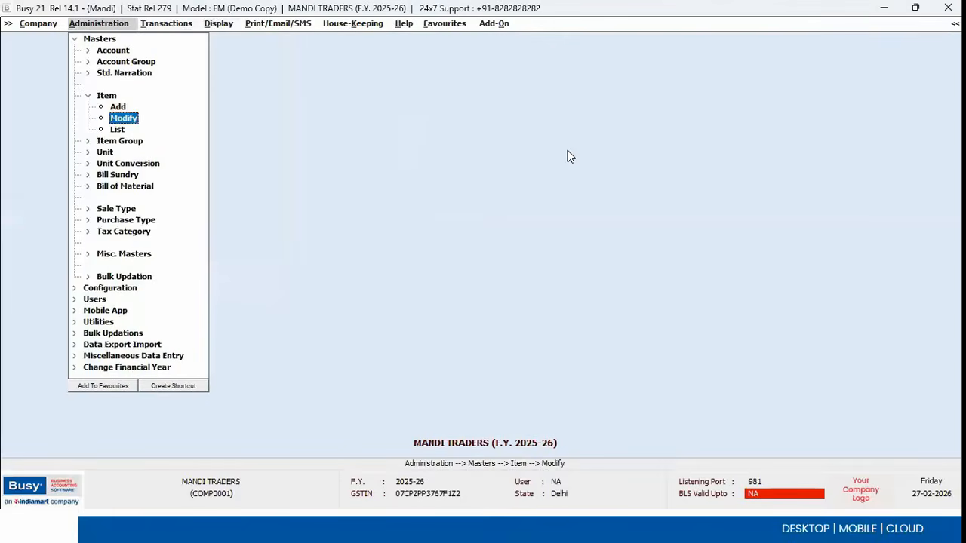
{"action": "key", "text": "Escape"}
{"action": "key", "text": "Escape"}
{"action": "key", "text": "Down"}
{"action": "key", "text": "Return"}
{"action": "key", "text": "Return"}
{"action": "key", "text": "Down"}
{"action": "key", "text": "Down"}
{"action": "key", "text": "Down"}
{"action": "key", "text": "Down"}
{"action": "key", "text": "Return"}
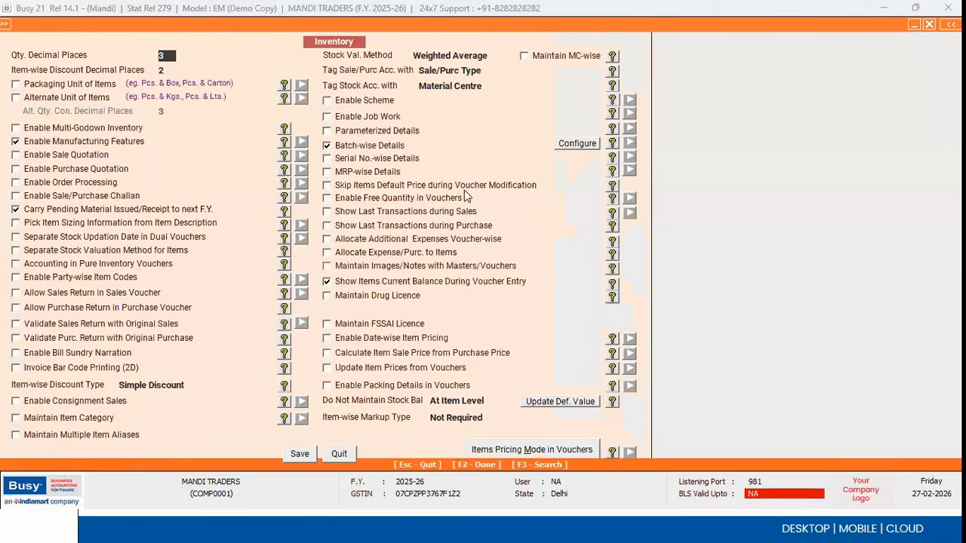
{"action": "left_click", "coordinate": [595, 148]}
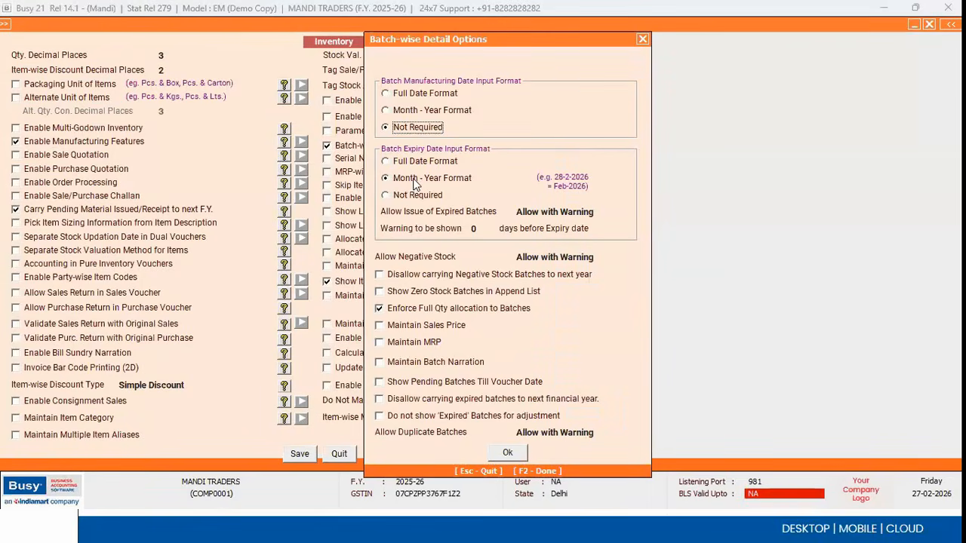
{"action": "key", "text": "Escape"}
{"action": "key", "text": "Escape"}
{"action": "key", "text": "Escape"}
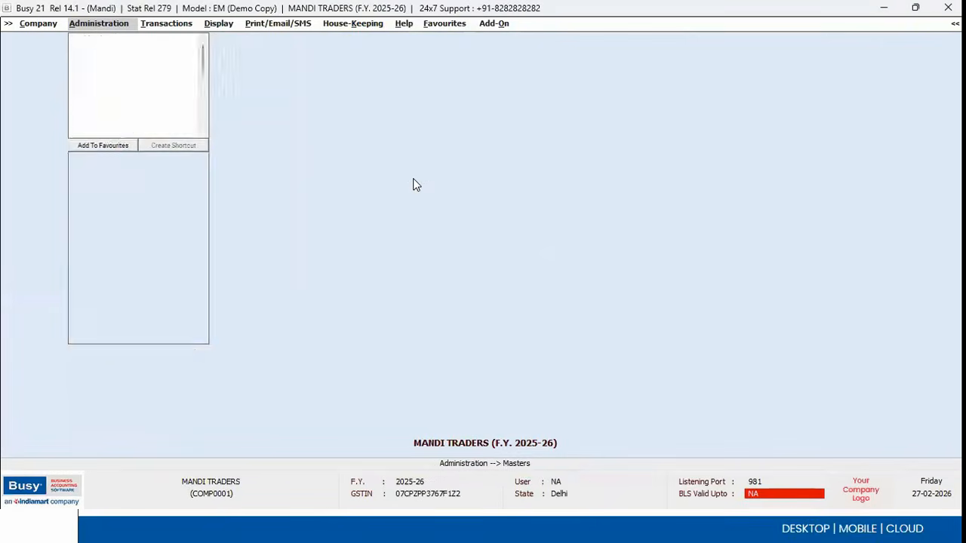
Step: Open the Sarsoa item master to examine its batch-wise details and expiry month settings, and close it without saving
{"action": "key", "text": "Return"}
{"action": "key", "text": "Down"}
{"action": "key", "text": "Down"}
{"action": "key", "text": "Down"}
{"action": "key", "text": "Down"}
{"action": "key", "text": "Down"}
{"action": "key", "text": "Return"}
{"action": "key", "text": "Down"}
{"action": "key", "text": "Down"}
{"action": "key", "text": "Return"}
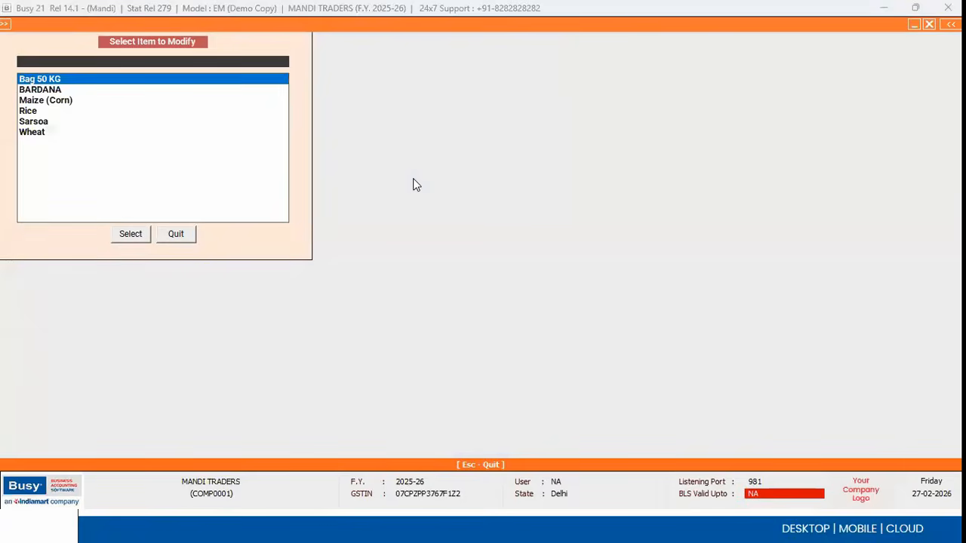
{"action": "type", "text": "sarsoa"}
{"action": "key", "text": "Return"}
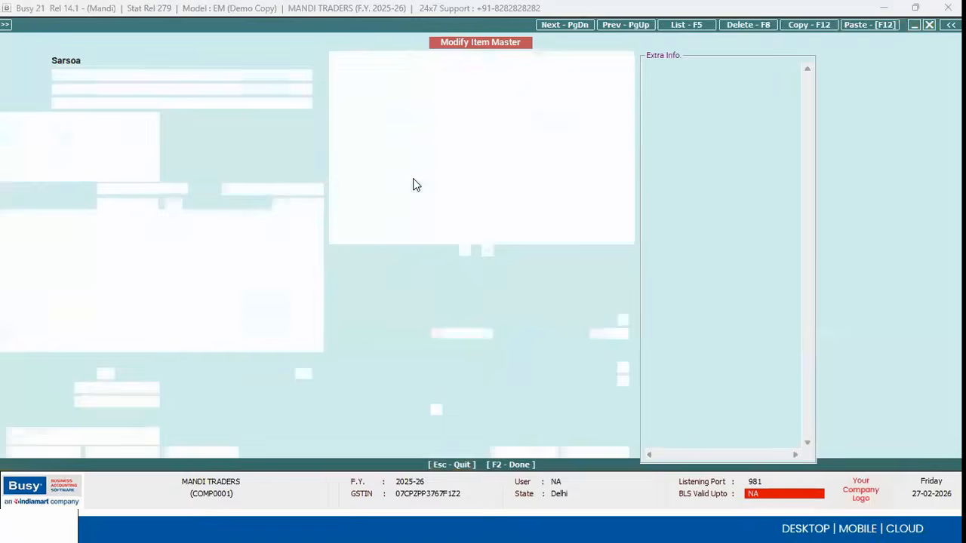
{"action": "left_click", "coordinate": [620, 320]}
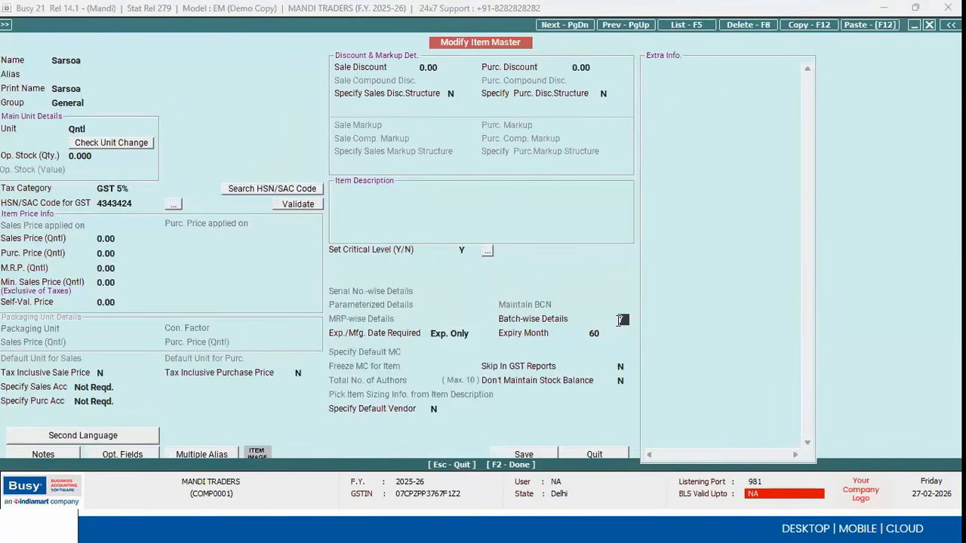
{"action": "key", "text": "Return"}
{"action": "key", "text": "Escape"}
{"action": "key", "text": "Escape"}
{"action": "key", "text": "Escape"}
Step: Start a new Auction purchase voucher dated 02-04-2025 with slip number 100
{"action": "key", "text": "Right"}
{"action": "key", "text": "Up"}
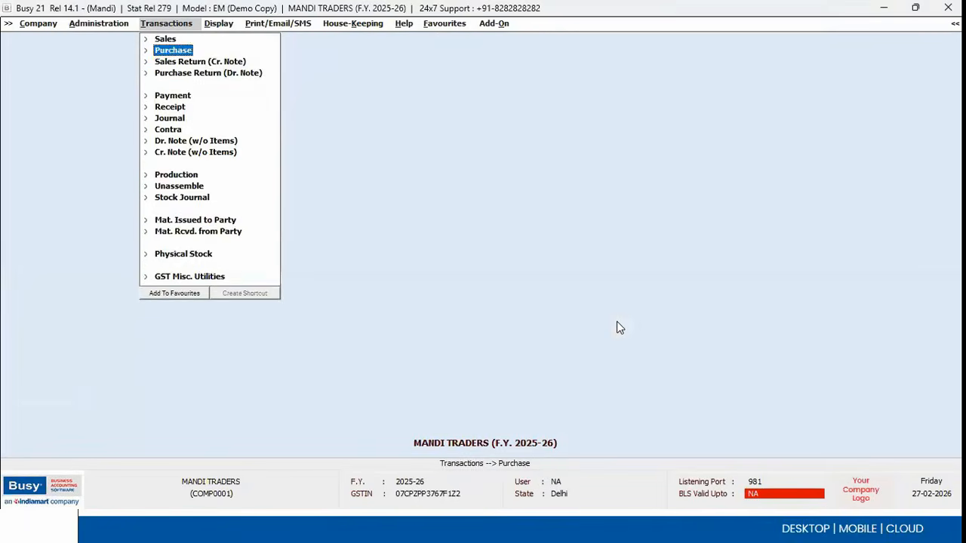
{"action": "key", "text": "Return"}
{"action": "key", "text": "Return"}
{"action": "key", "text": "Return"}
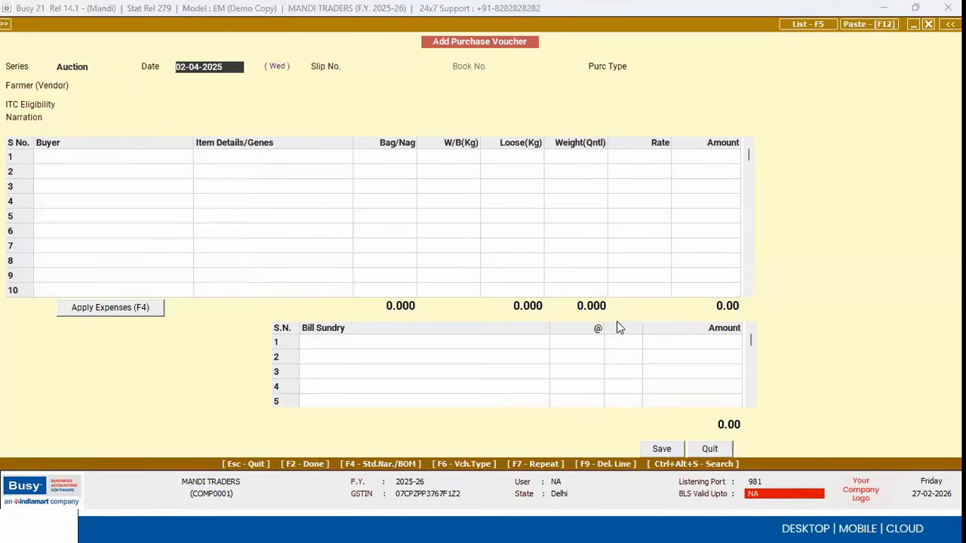
{"action": "key", "text": "Return"}
{"action": "key", "text": "Up"}
{"action": "key", "text": "Return"}
{"action": "type", "text": "9"}
{"action": "key", "text": "BackSpace"}
{"action": "type", "text": "100"}
{"action": "key", "text": "Return"}
Step: Set the voucher's purchase type to Local-RCM / UnReg and the farmer to FARMER 2
{"action": "type", "text": "EXE"}
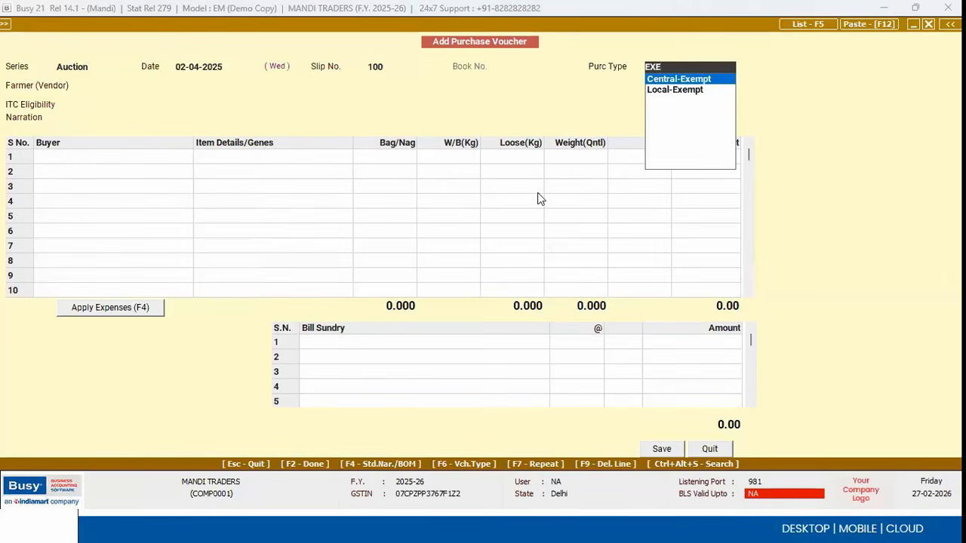
{"action": "left_click", "coordinate": [398, 66]}
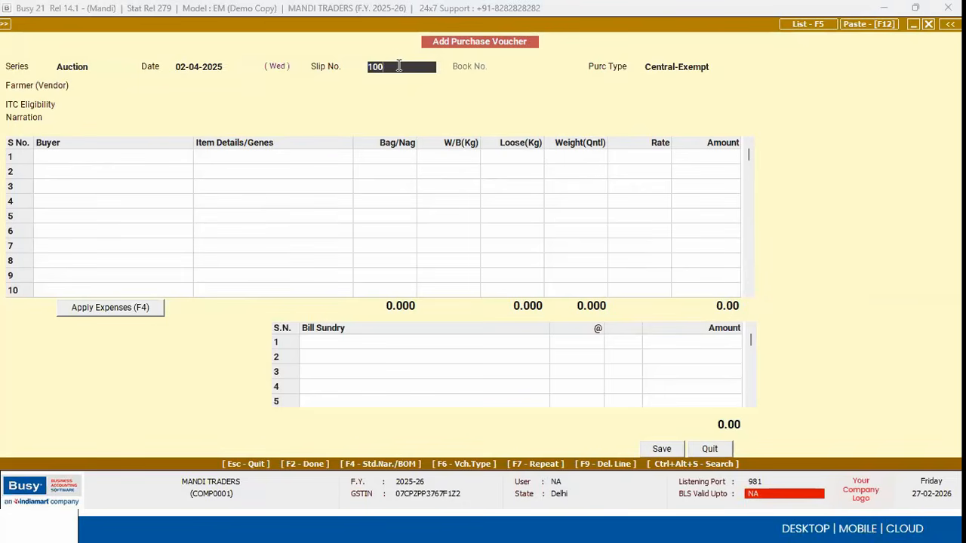
{"action": "key", "text": "Return"}
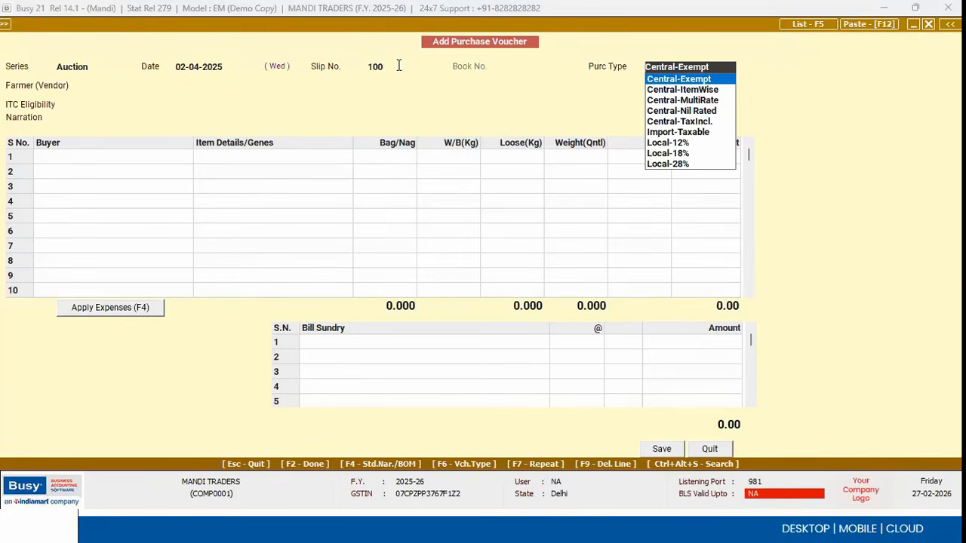
{"action": "type", "text": "U"}
{"action": "key", "text": "Down"}
{"action": "key", "text": "Down"}
{"action": "key", "text": "Return"}
{"action": "key", "text": "Down"}
{"action": "key", "text": "Down"}
{"action": "key", "text": "Return"}
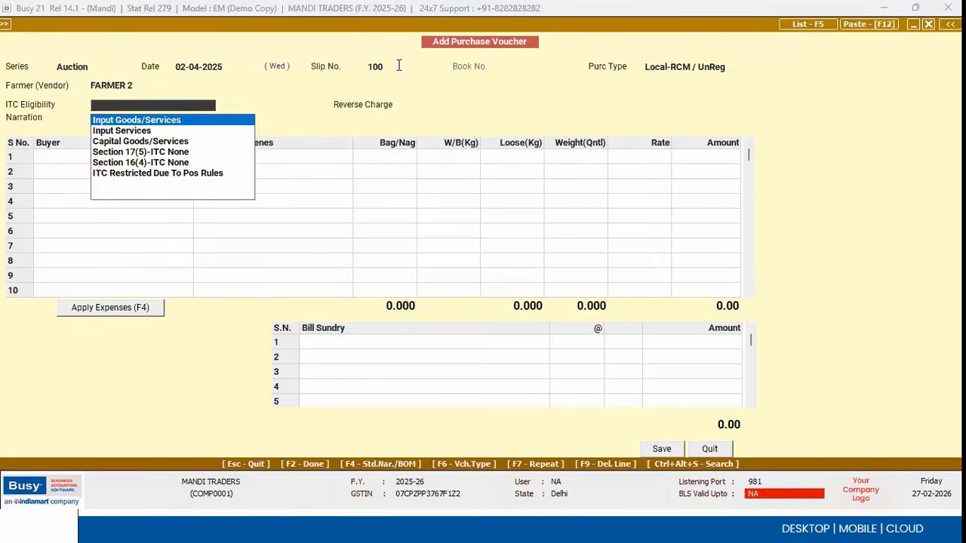
Step: Set the ITC eligibility to Input Goods/Services and enter a Sarsoa line for the buyer with 10 bags of 50 kg
{"action": "key", "text": "Return"}
{"action": "key", "text": "Down"}
{"action": "key", "text": "Down"}
{"action": "key", "text": "Down"}
{"action": "key", "text": "Return"}
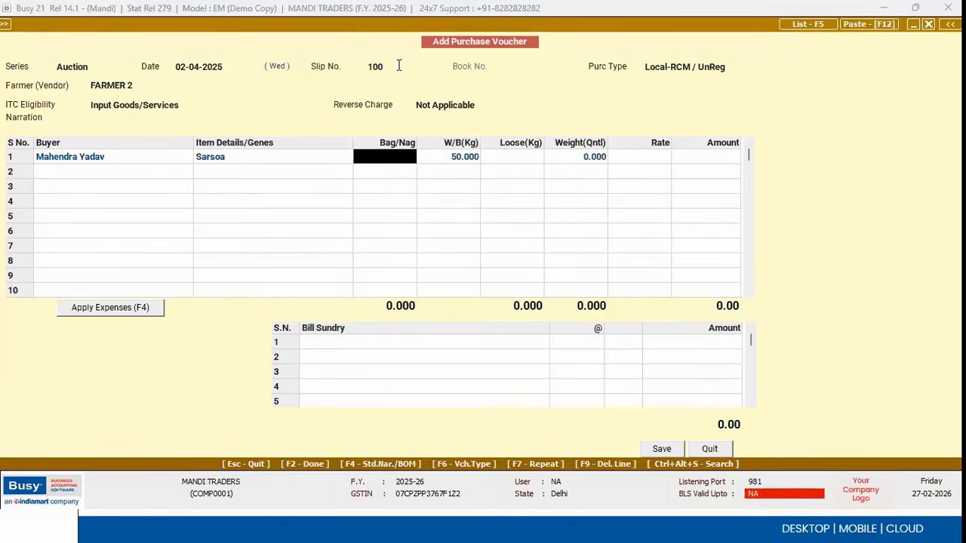
{"action": "type", "text": "10"}
{"action": "key", "text": "Return"}
{"action": "key", "text": "Return"}
{"action": "key", "text": "Return"}
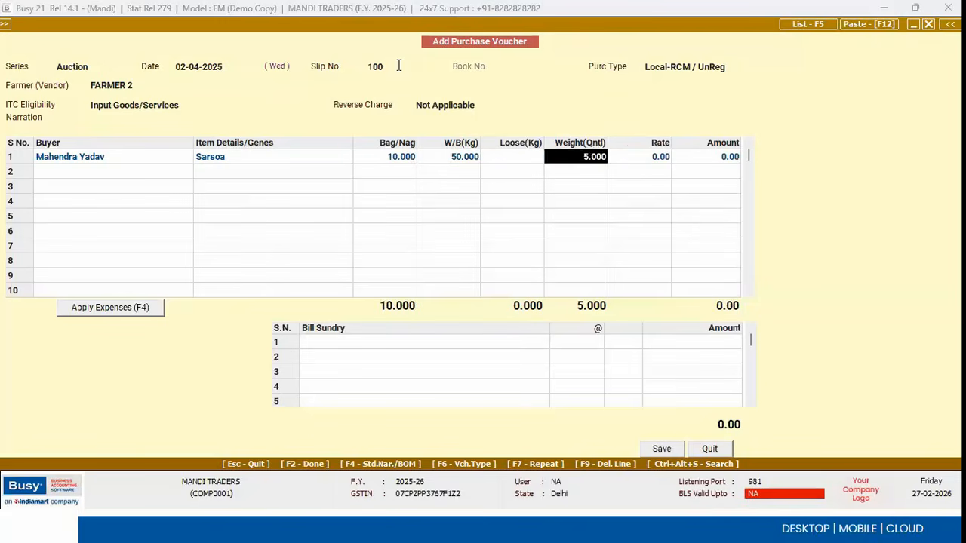
{"action": "key", "text": "Left"}
{"action": "key", "text": "Left"}
{"action": "key", "text": "Left"}
{"action": "key", "text": "Right"}
{"action": "key", "text": "Right"}
{"action": "key", "text": "Right"}
{"action": "key", "text": "Return"}
{"action": "key", "text": "Return"}
{"action": "key", "text": "Return"}
{"action": "key", "text": "Return"}
{"action": "key", "text": "Left"}
{"action": "key", "text": "Left"}
{"action": "key", "text": "Left"}
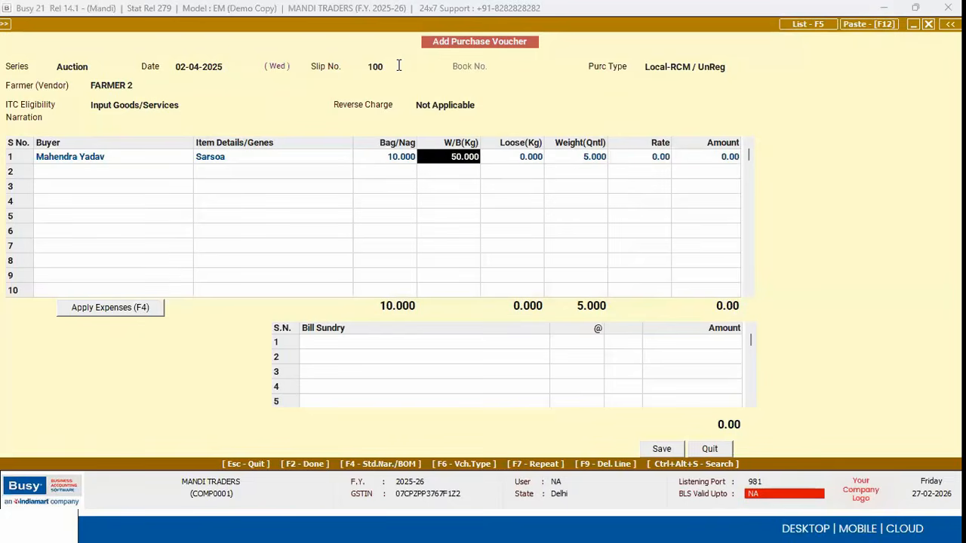
{"action": "key", "text": "Left"}
{"action": "key", "text": "Left"}
{"action": "key", "text": "Left"}
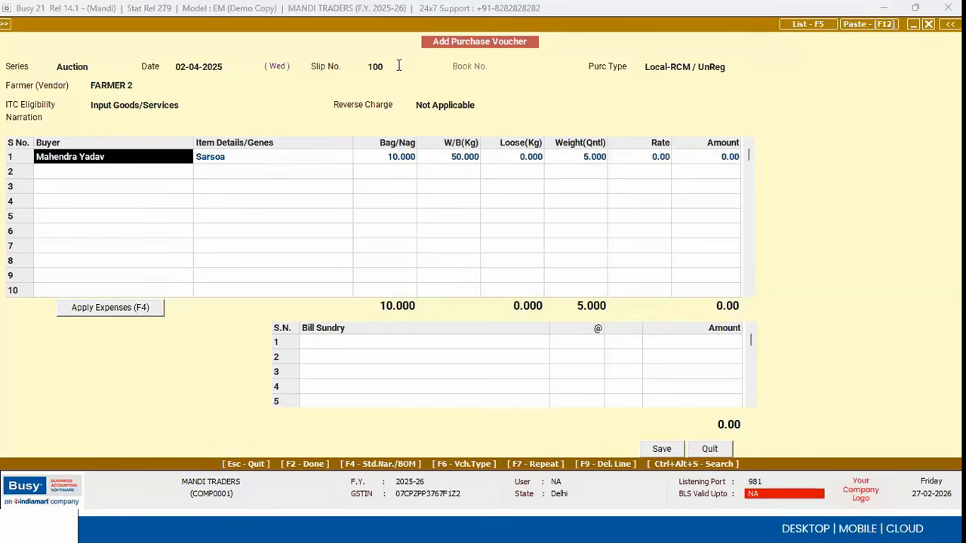
Step: Switch the purchase voucher's series to Trading and set its purchase type to Central-12%
{"action": "left_click", "coordinate": [75, 66]}
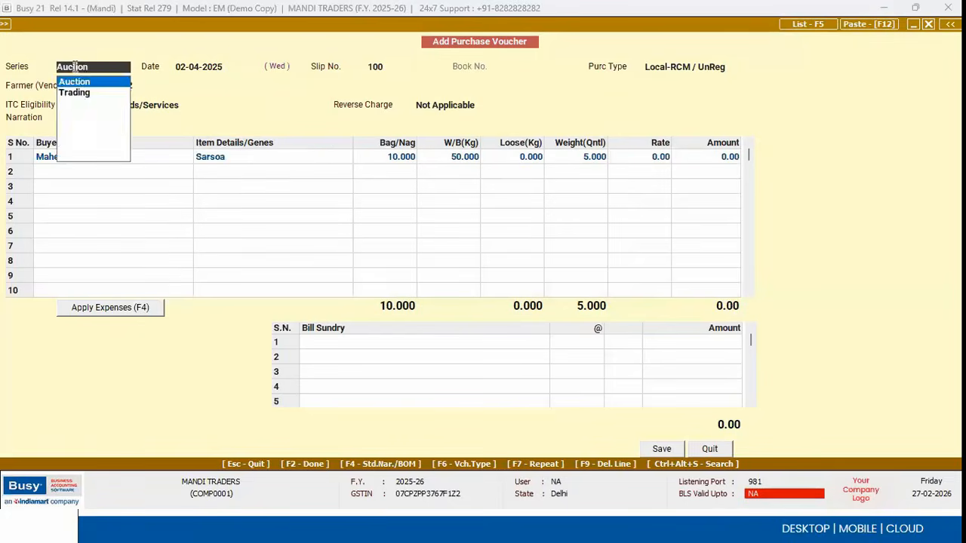
{"action": "key", "text": "Down"}
{"action": "key", "text": "Return"}
{"action": "key", "text": "Return"}
{"action": "key", "text": "shift+Tab"}
{"action": "key", "text": "shift+Tab"}
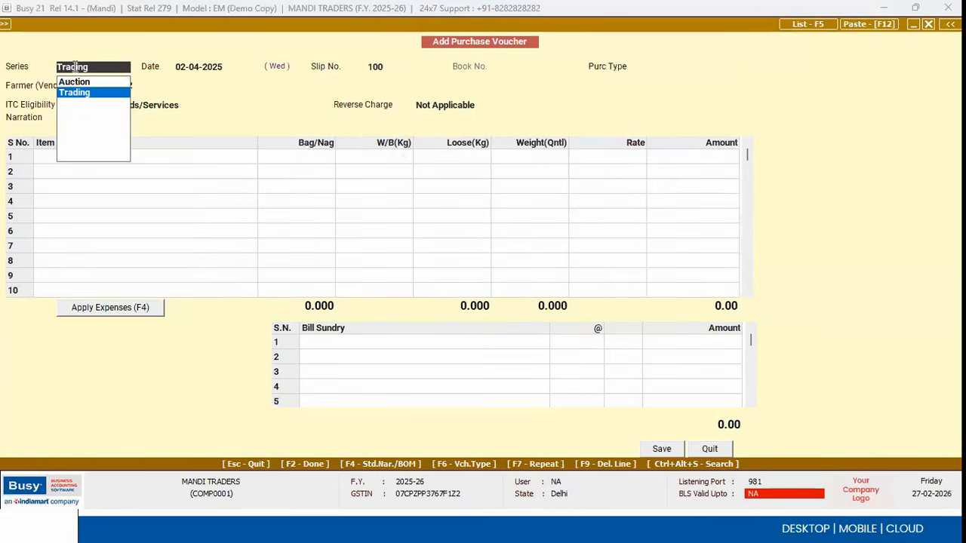
{"action": "key", "text": "Return"}
{"action": "key", "text": "Return"}
{"action": "key", "text": "Return"}
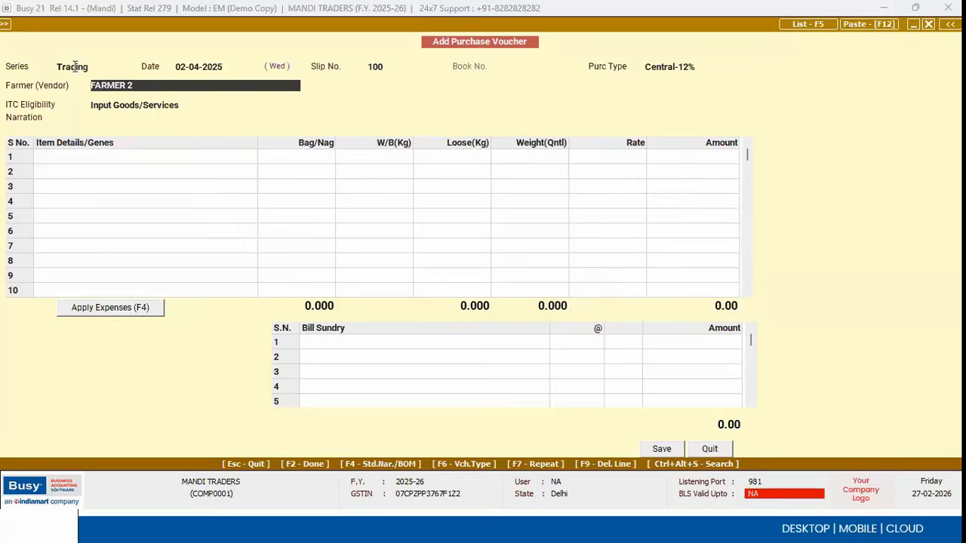
Step: Enter a Sarsoa item line in the Trading voucher with 20 bags of 50 kg each
{"action": "key", "text": "Return"}
{"action": "key", "text": "Left"}
{"action": "key", "text": "Return"}
{"action": "key", "text": "Return"}
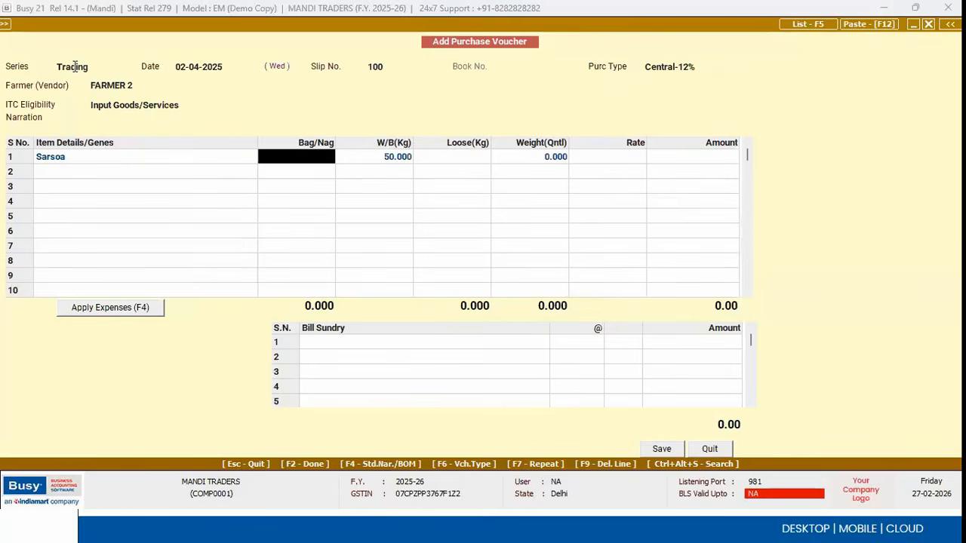
{"action": "type", "text": "21"}
{"action": "key", "text": "BackSpace"}
{"action": "type", "text": "0"}
{"action": "key", "text": "Return"}
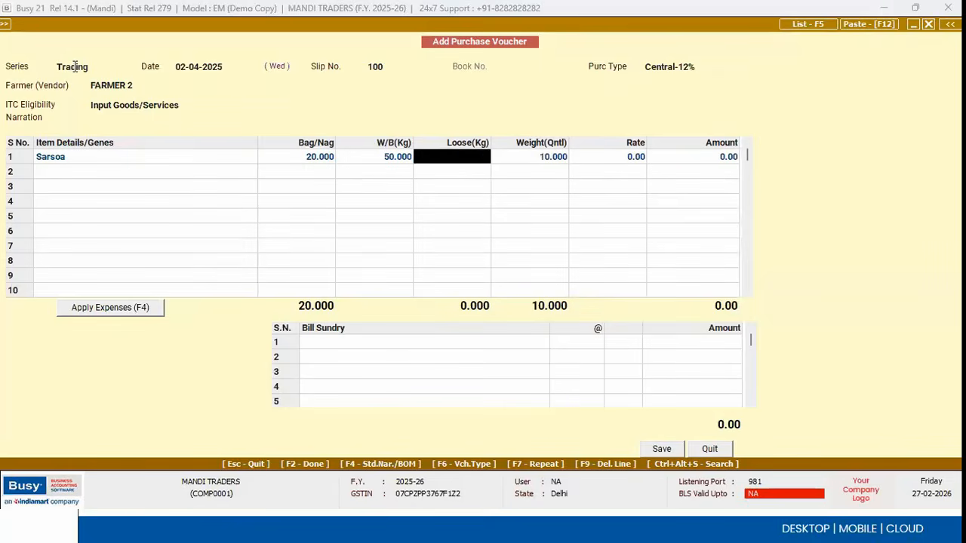
Step: Assign the Sarsoa quantity of 10 quintals to batch 5464 with expiry month Mar-2030
{"action": "key", "text": "Return"}
{"action": "key", "text": "Return"}
{"action": "type", "text": "5464"}
{"action": "key", "text": "Return"}
{"action": "key", "text": "Return"}
{"action": "key", "text": "Return"}
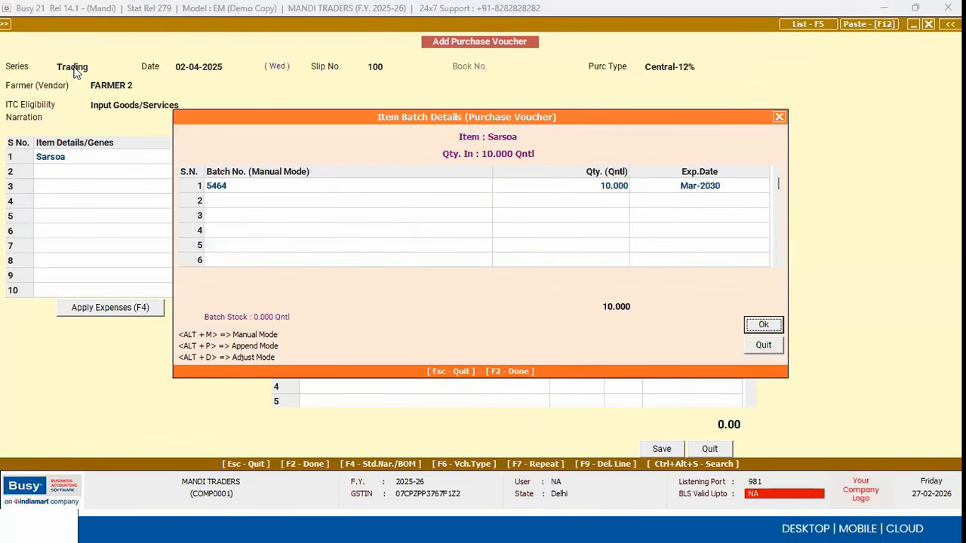
{"action": "key", "text": "Return"}
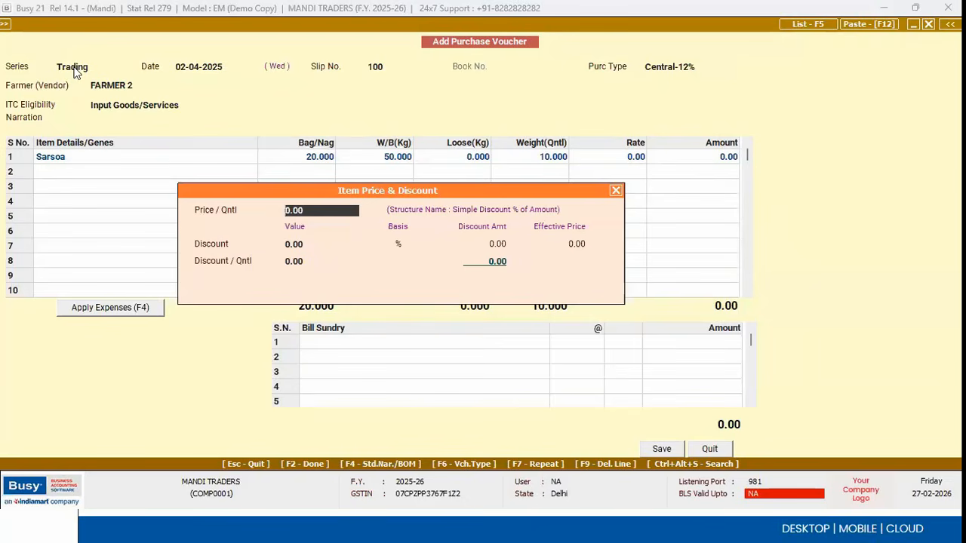
Step: Accept the Sarsoa price and discount at 0.00, bring in the bill sundries, and close the Trading purchase voucher
{"action": "key", "text": "Return"}
{"action": "key", "text": "Return"}
{"action": "key", "text": "Return"}
{"action": "key", "text": "Return"}
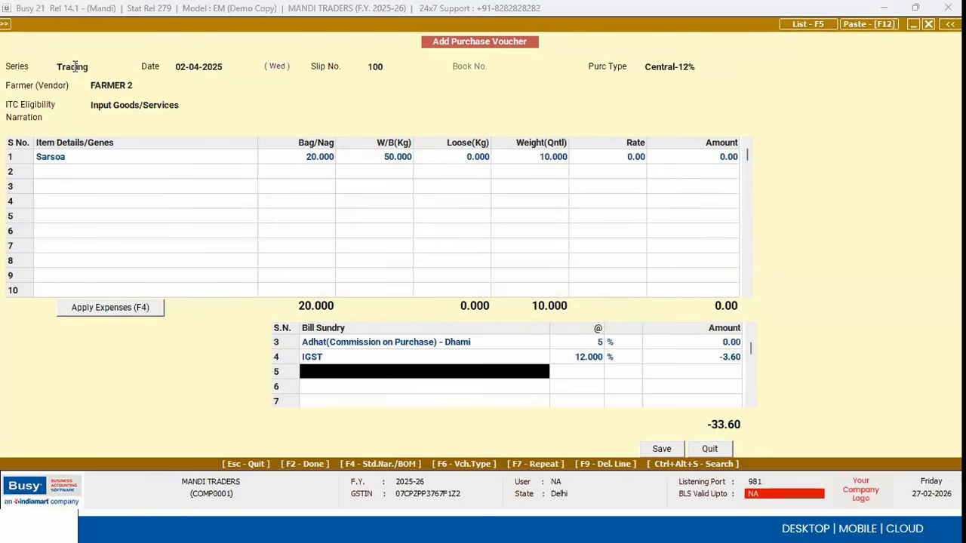
{"action": "key", "text": "Escape"}
{"action": "key", "text": "Escape"}
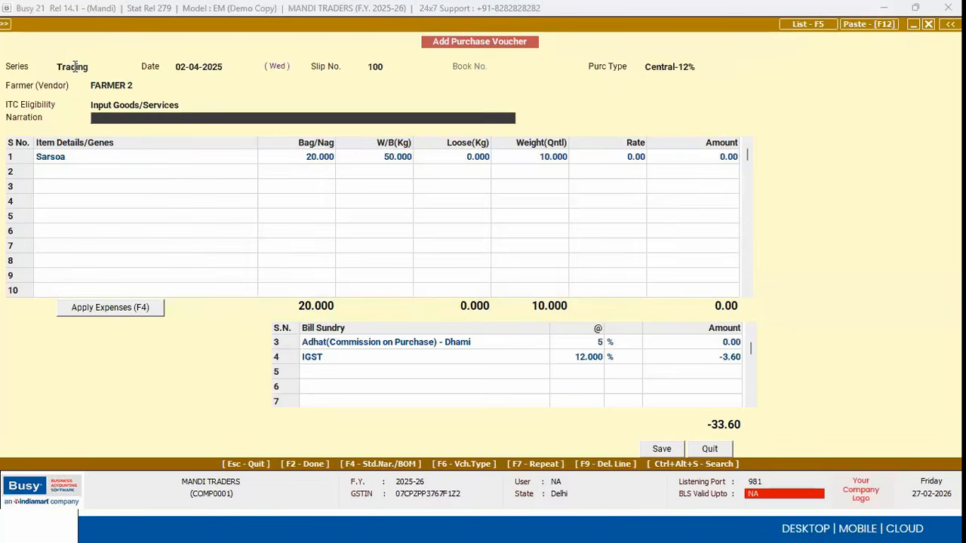
{"action": "key", "text": "F2"}
{"action": "key", "text": "Return"}
{"action": "key", "text": "F2"}
{"action": "key", "text": "Return"}
{"action": "left_click", "coordinate": [510, 160]}
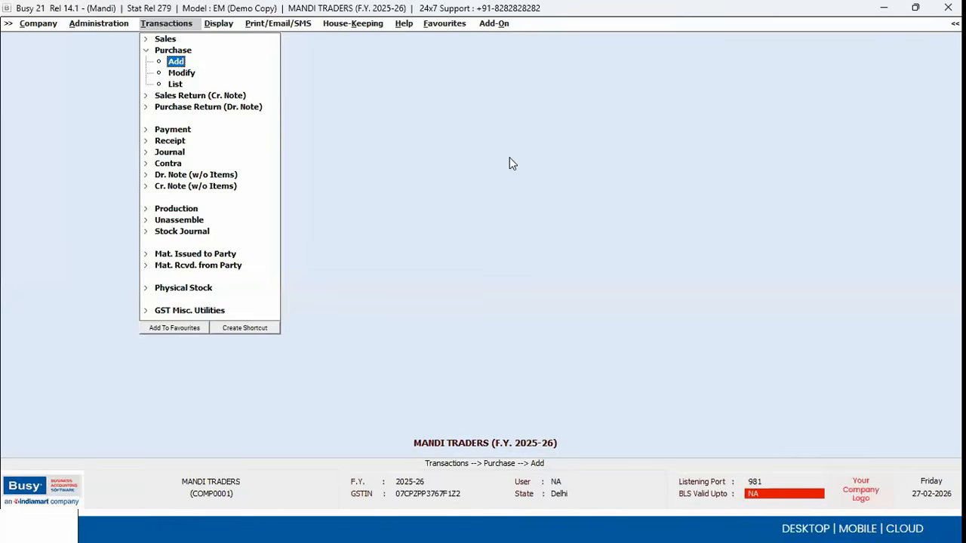
Step: Open the Expiring Batches report with entry-wise details to examine its date and display options, and close it
{"action": "key", "text": "Right"}
{"action": "key", "text": "Left"}
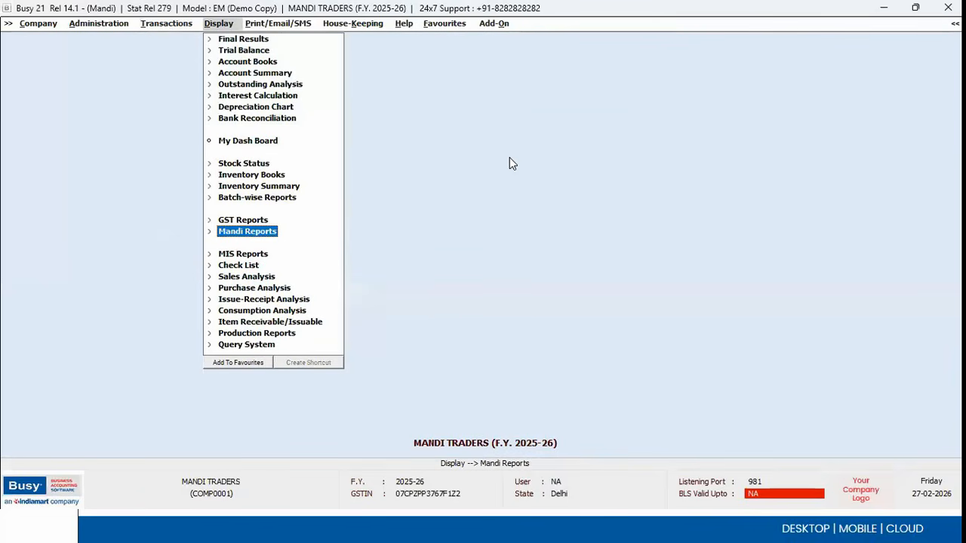
{"action": "key", "text": "Up"}
{"action": "key", "text": "Up"}
{"action": "key", "text": "Right"}
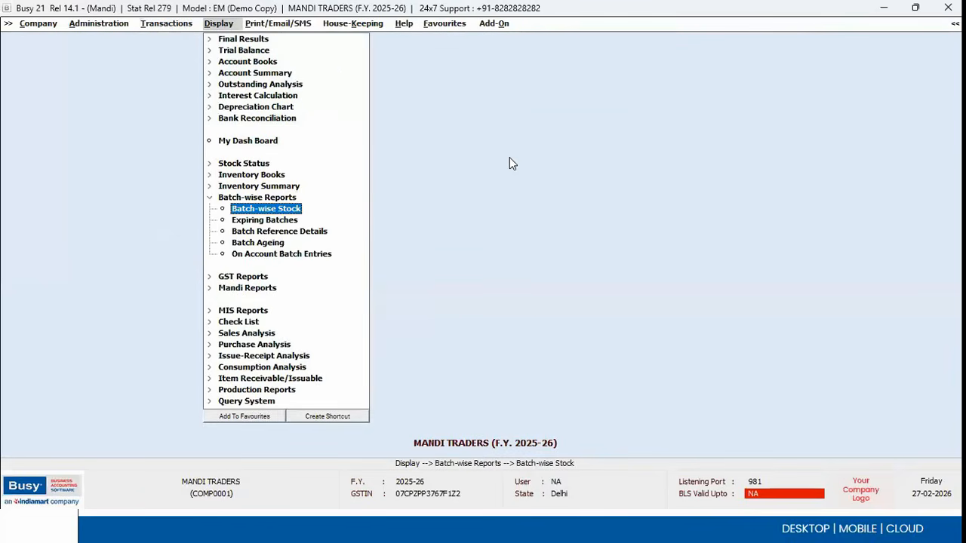
{"action": "key", "text": "Down"}
{"action": "key", "text": "Return"}
{"action": "key", "text": "Right"}
{"action": "key", "text": "Right"}
{"action": "key", "text": "Return"}
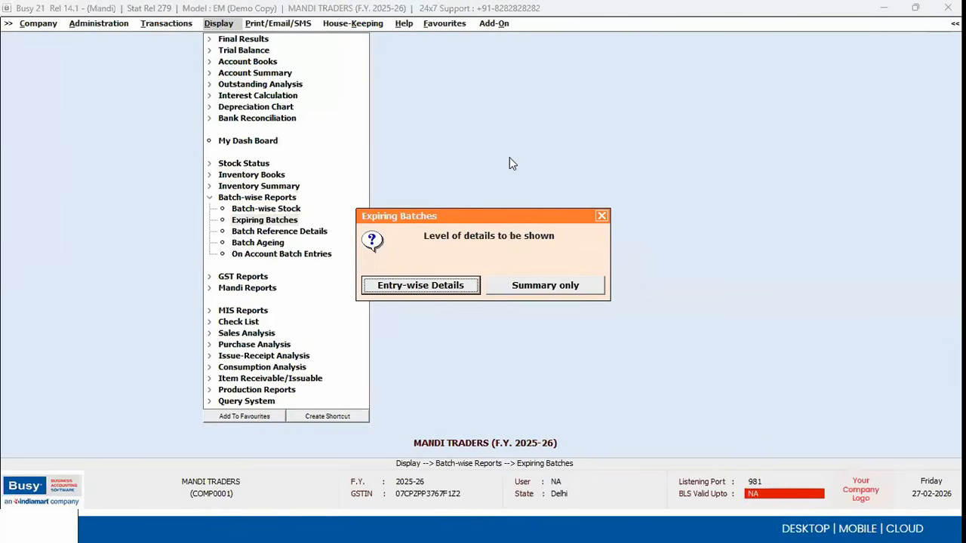
{"action": "key", "text": "Return"}
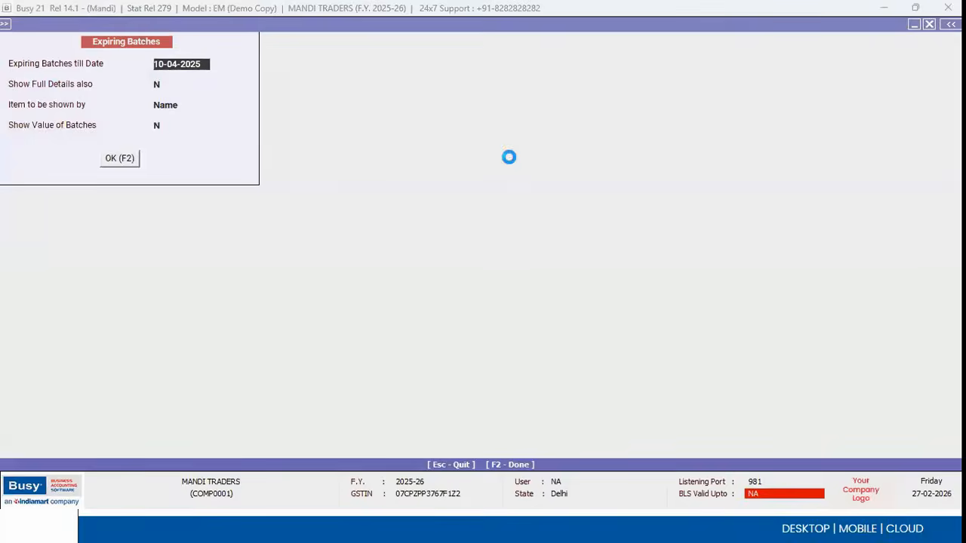
{"action": "key", "text": "Escape"}
{"action": "type", "text": "1-4"}
{"action": "key", "text": "Return"}
{"action": "key", "text": "Escape"}
{"action": "key", "text": "Escape"}
{"action": "key", "text": "Return"}
{"action": "key", "text": "Escape"}
Step: Open the Batch-wise Stock report with entry-wise details and close it after viewing
{"action": "key", "text": "Up"}
{"action": "key", "text": "Return"}
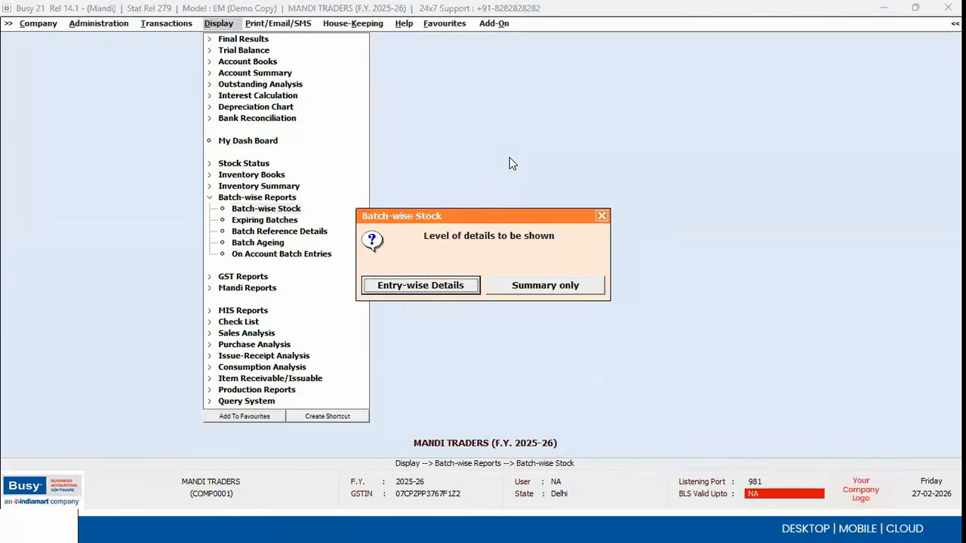
{"action": "key", "text": "Return"}
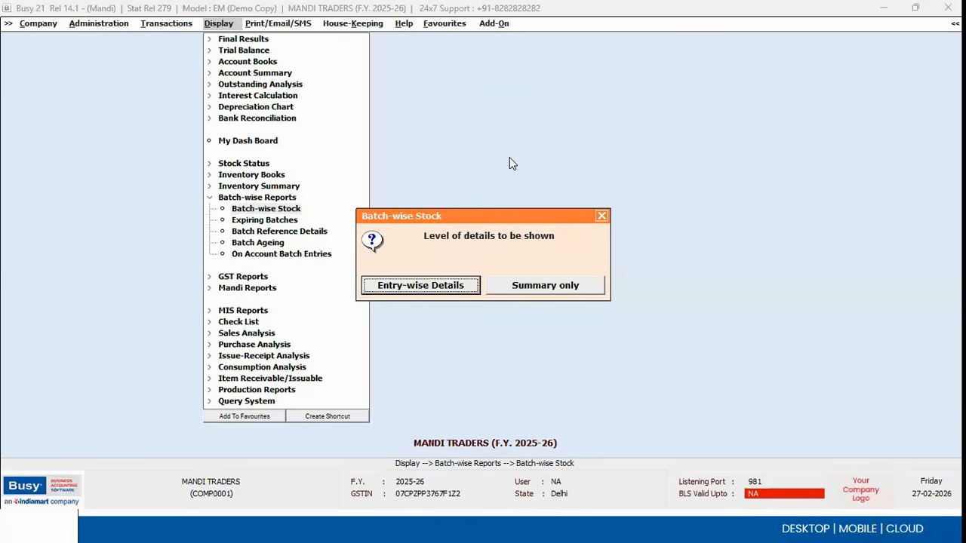
{"action": "key", "text": "Escape"}
{"action": "key", "text": "Escape"}
{"action": "key", "text": "Escape"}
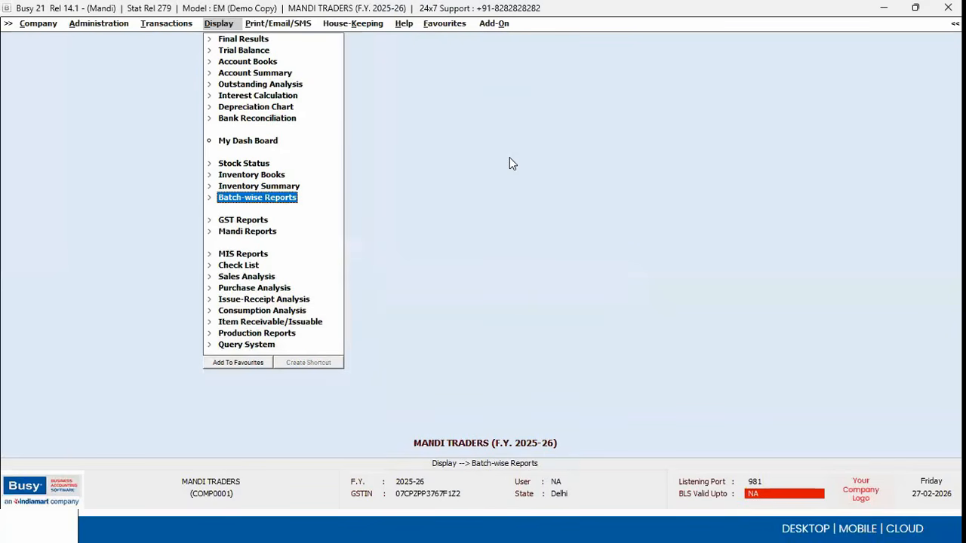
Step: Generate the Mandi Interest Report for the commission agent's account from 01-04-2025 to 10-04-2025
{"action": "key", "text": "Left"}
{"action": "key", "text": "Right"}
{"action": "key", "text": "Down"}
{"action": "key", "text": "Down"}
{"action": "key", "text": "Down"}
{"action": "key", "text": "Up"}
{"action": "key", "text": "Right"}
{"action": "key", "text": "Down"}
{"action": "key", "text": "Down"}
{"action": "key", "text": "Down"}
{"action": "key", "text": "Down"}
{"action": "key", "text": "Up"}
{"action": "key", "text": "Return"}
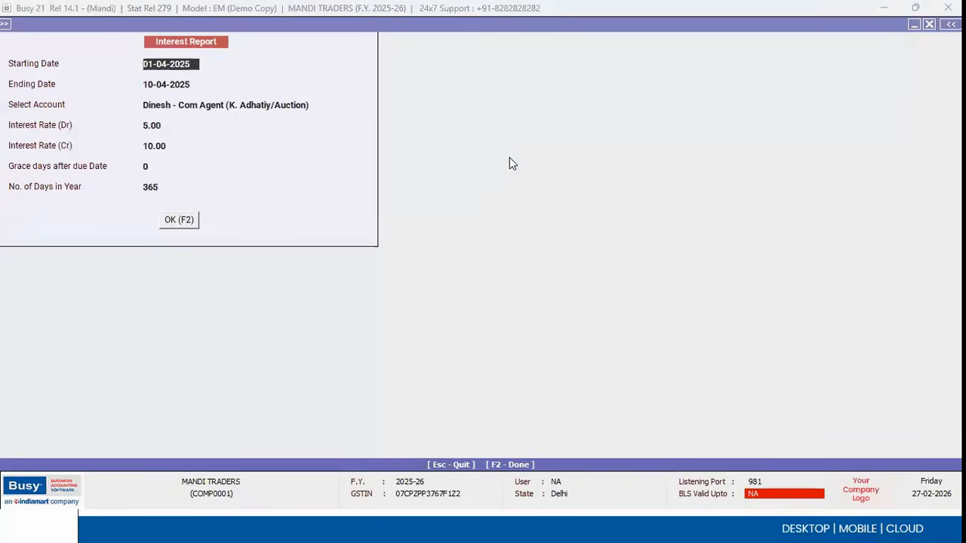
{"action": "key", "text": "F2"}
Step: Examine the Interest Report's purchase, sale and payment rows for balances, days and interest, including the entry behind bill 78
{"action": "key", "text": "Down"}
{"action": "key", "text": "Up"}
{"action": "key", "text": "Down"}
{"action": "key", "text": "Down"}
{"action": "key", "text": "Down"}
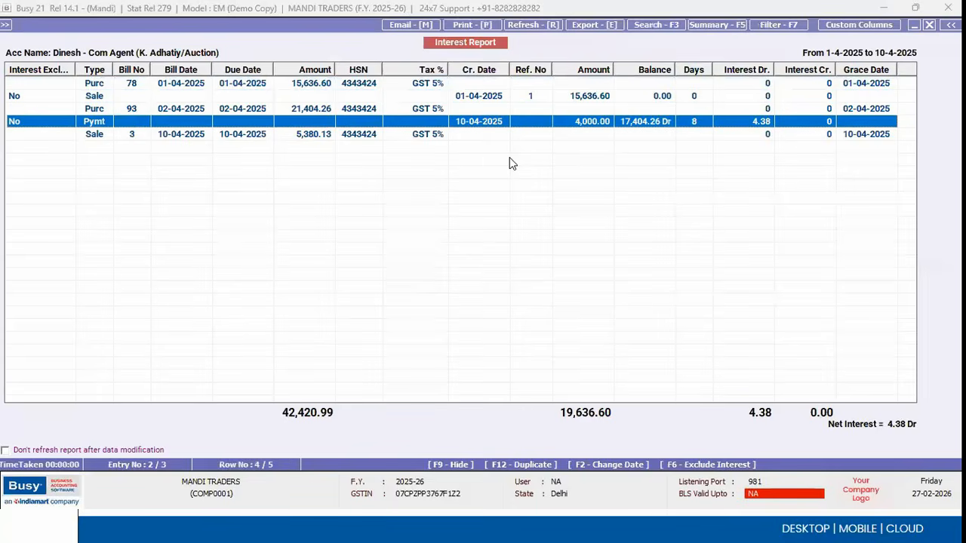
{"action": "key", "text": "Up"}
{"action": "key", "text": "Down"}
{"action": "key", "text": "Down"}
{"action": "key", "text": "Up"}
{"action": "key", "text": "Up"}
{"action": "key", "text": "Up"}
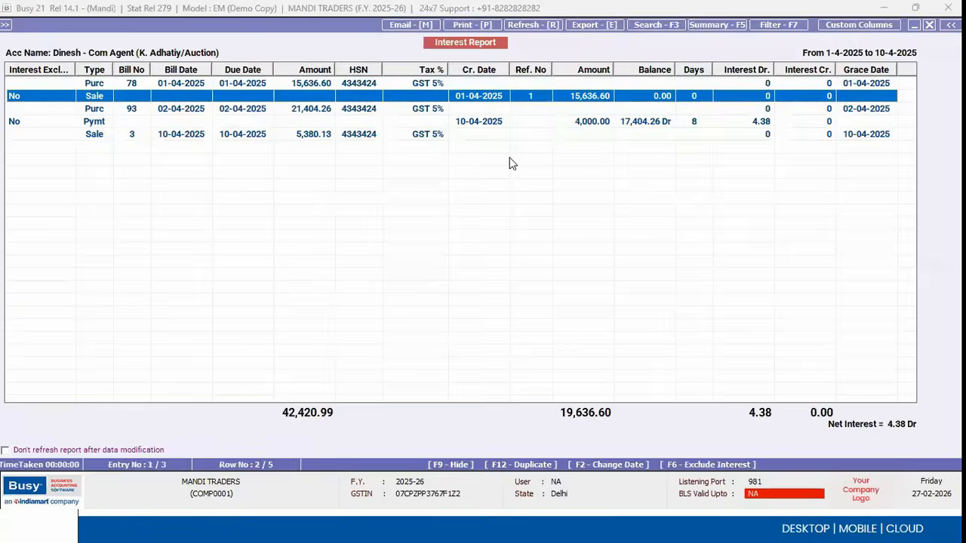
{"action": "key", "text": "Up"}
{"action": "key", "text": "Return"}
{"action": "key", "text": "Escape"}
{"action": "key", "text": "Down"}
{"action": "key", "text": "Up"}
{"action": "key", "text": "Down"}
{"action": "key", "text": "Up"}
{"action": "key", "text": "Down"}
{"action": "key", "text": "Up"}
{"action": "key", "text": "Down"}
Step: Set the Interest Report's debit rate to 10, its credit rate to 6 and the grace days after due date to 10
{"action": "key", "text": "Escape"}
{"action": "key", "text": "Return"}
{"action": "key", "text": "Return"}
{"action": "key", "text": "Return"}
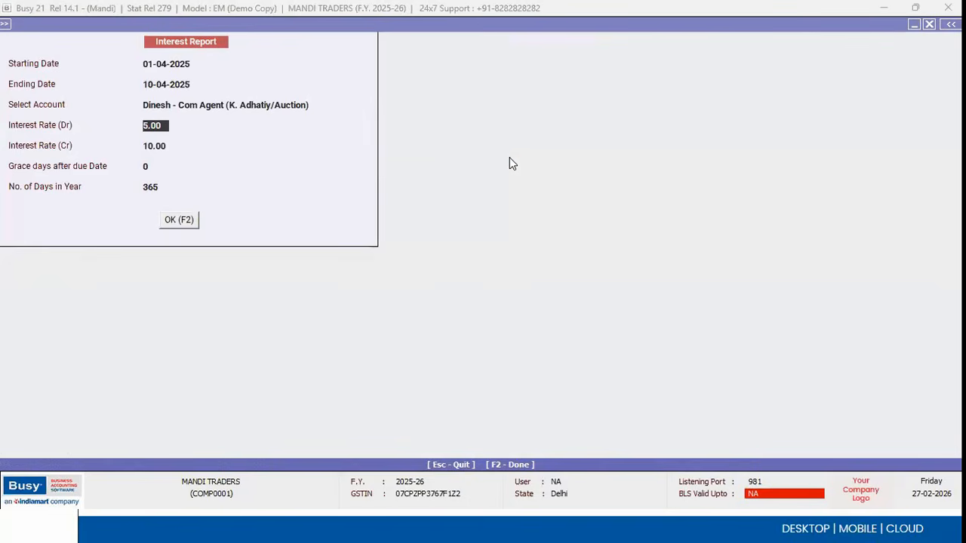
{"action": "type", "text": "10"}
{"action": "key", "text": "Return"}
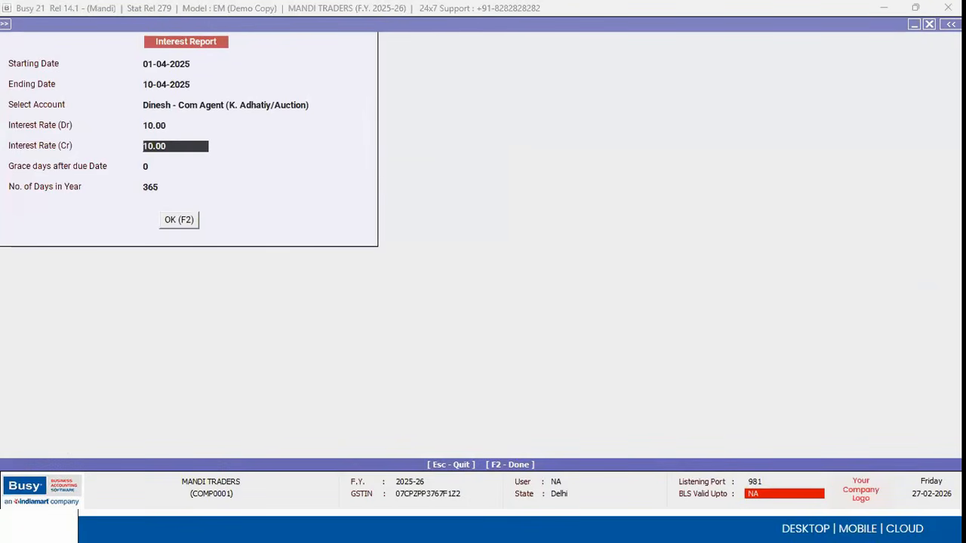
{"action": "key", "text": "Up"}
{"action": "key", "text": "Return"}
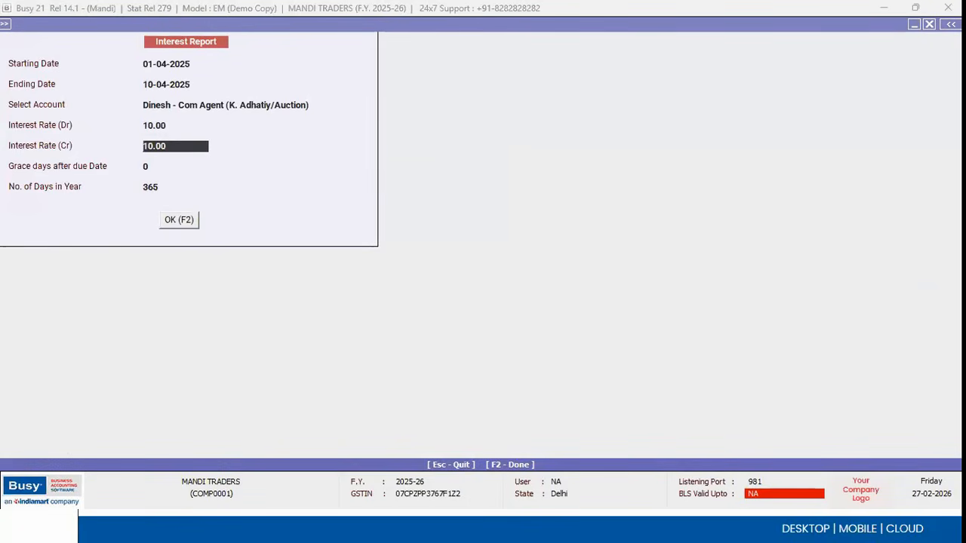
{"action": "type", "text": "6"}
{"action": "key", "text": "Return"}
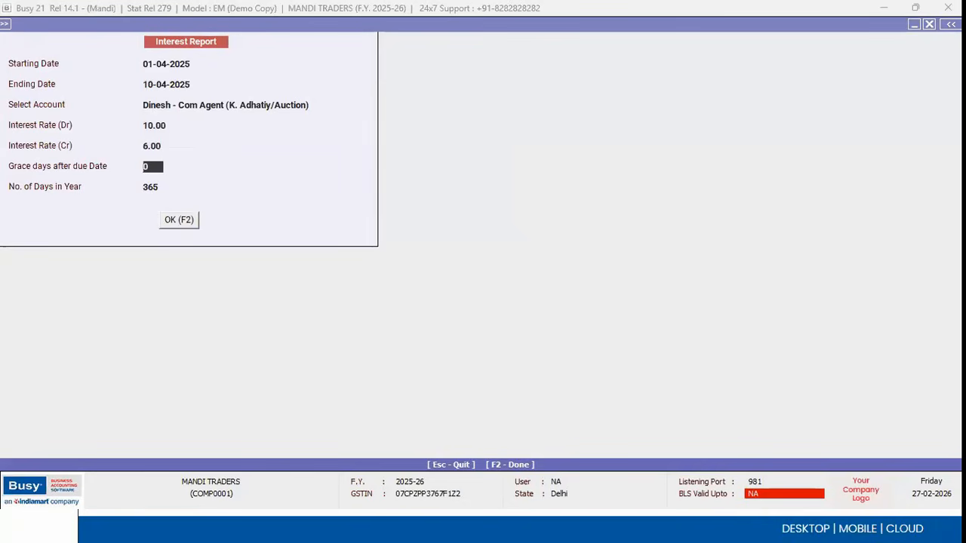
{"action": "type", "text": "10"}
{"action": "key", "text": "Return"}
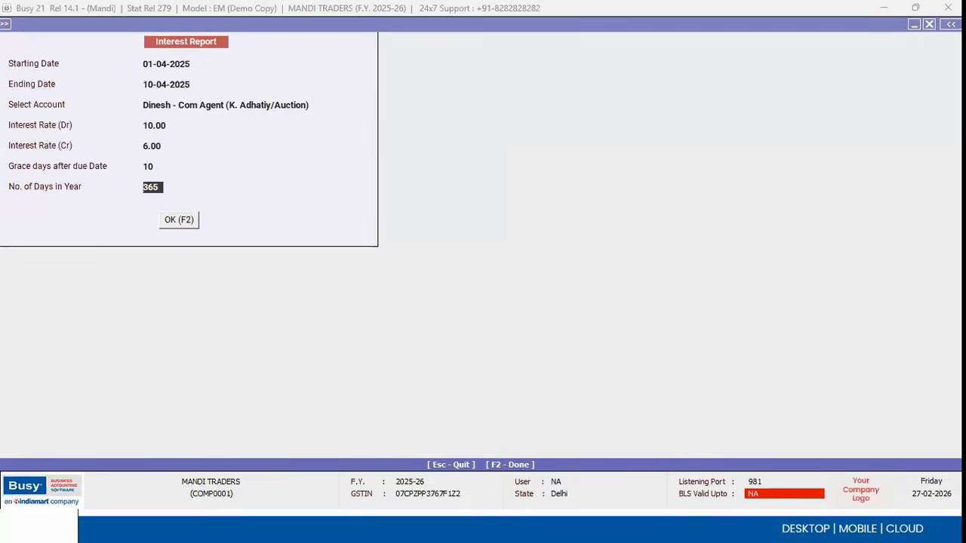
Step: Generate the Interest Report with 365 days in the year and examine how the grace period affects the payment row
{"action": "key", "text": "Return"}
{"action": "key", "text": "Return"}
{"action": "key", "text": "Down"}
{"action": "key", "text": "Down"}
{"action": "key", "text": "Down"}
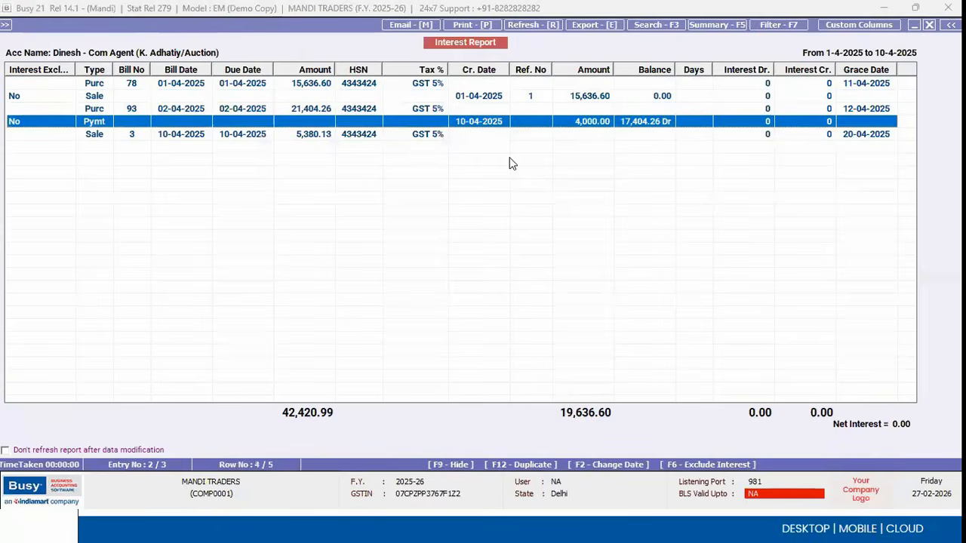
Step: Rerun the Interest Report without grace days, examine the debit interest on the payment row, and close the report
{"action": "key", "text": "Escape"}
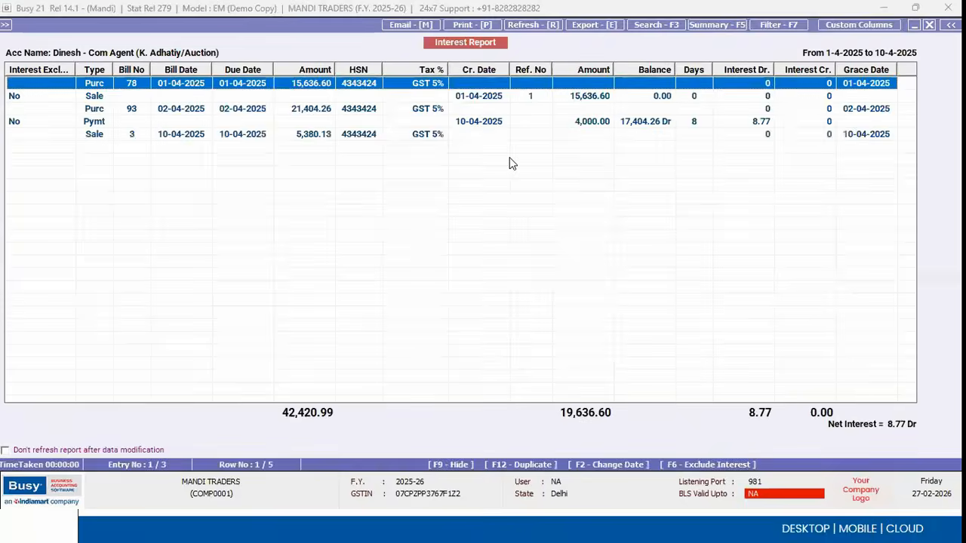
{"action": "key", "text": "Down"}
{"action": "key", "text": "Down"}
{"action": "key", "text": "Down"}
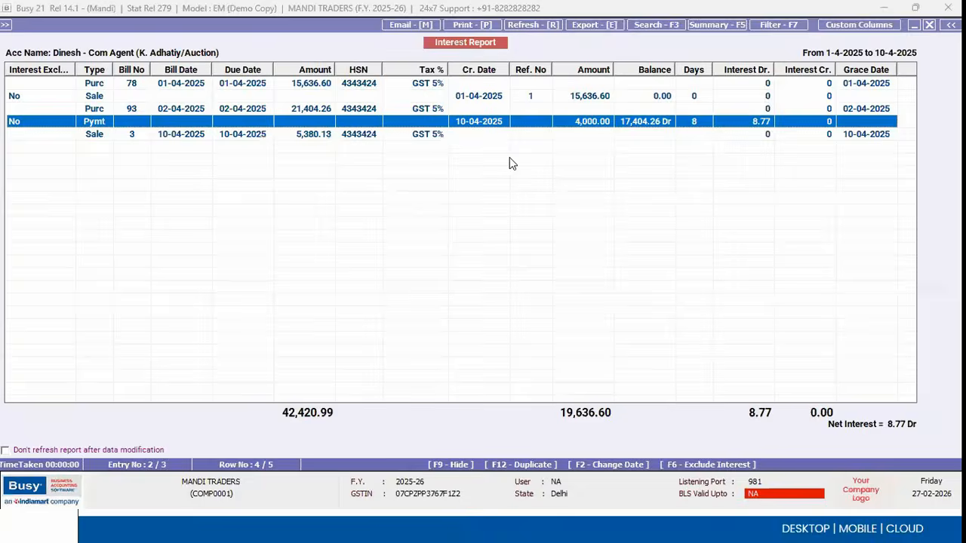
{"action": "key", "text": "Escape"}
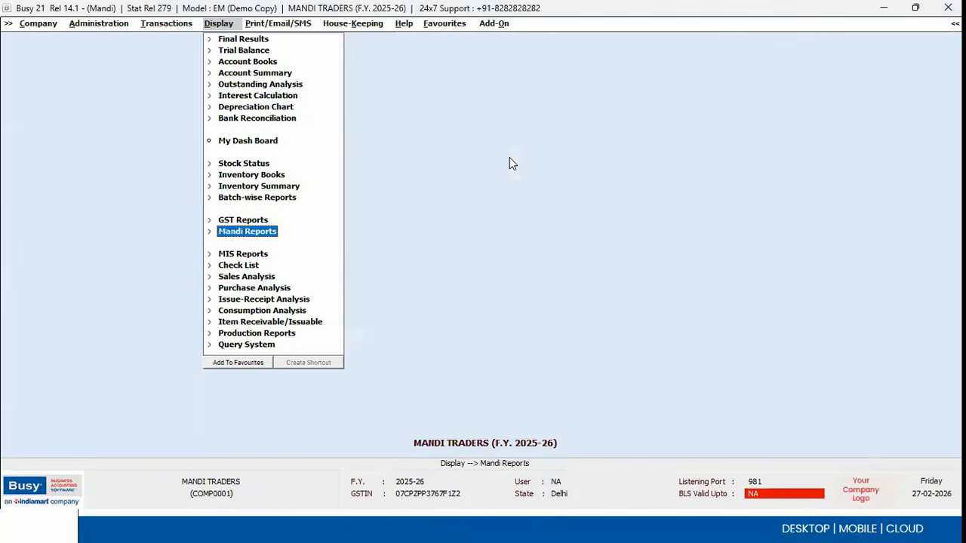
Step: View the detailed Market Fees Register for both voucher types from 1-4-2025 to 10-4-2025, and close it
{"action": "key", "text": "Return"}
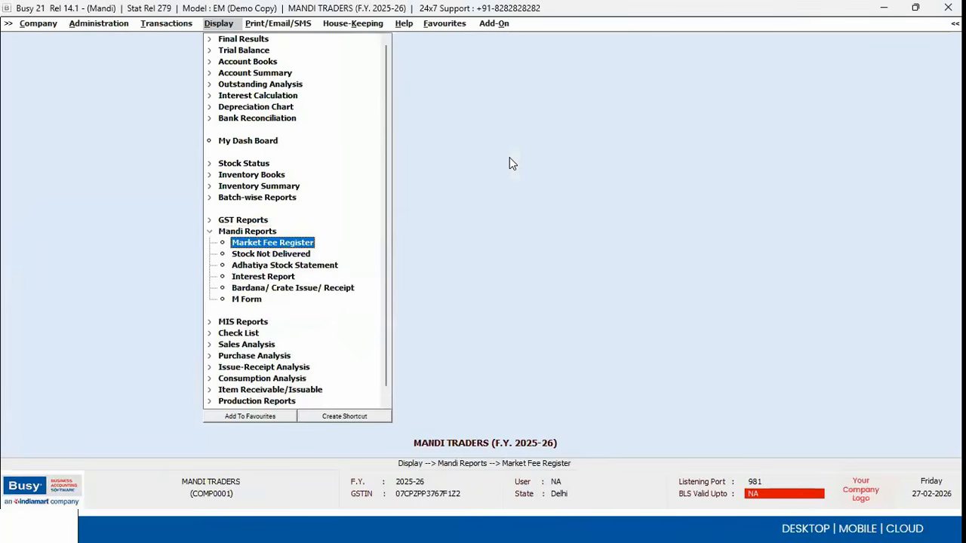
{"action": "key", "text": "Down"}
{"action": "key", "text": "Down"}
{"action": "key", "text": "Down"}
{"action": "key", "text": "Down"}
{"action": "key", "text": "Up"}
{"action": "key", "text": "Up"}
{"action": "key", "text": "Up"}
{"action": "key", "text": "Up"}
{"action": "key", "text": "Return"}
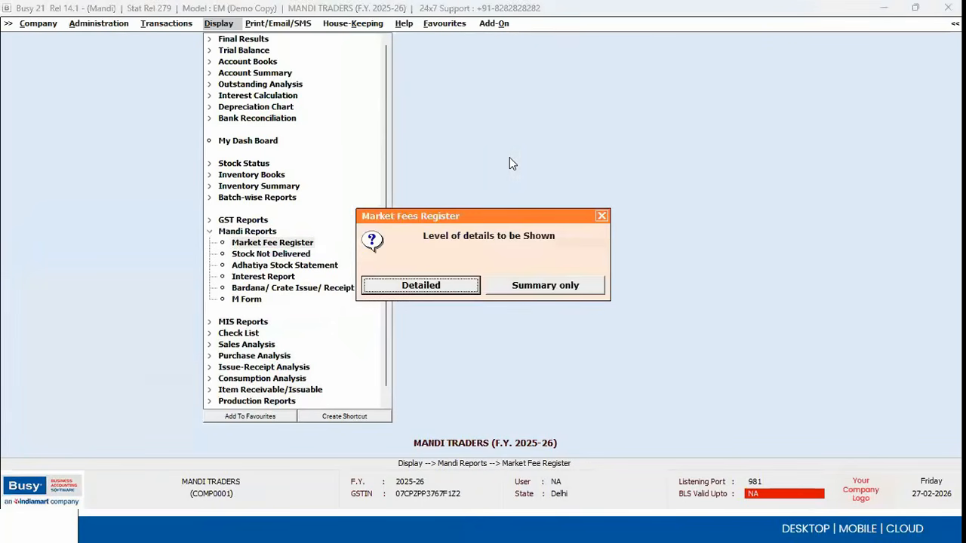
{"action": "key", "text": "Return"}
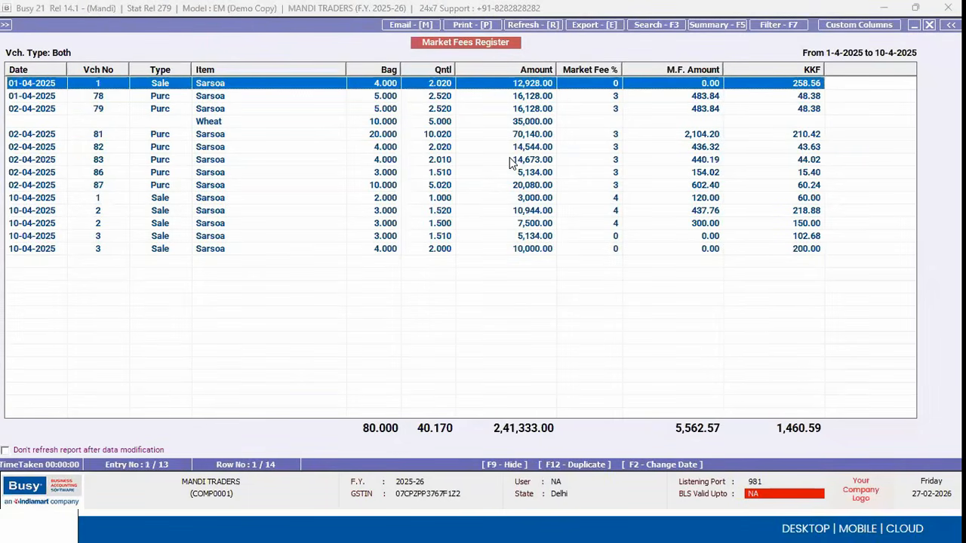
{"action": "key", "text": "Escape"}
{"action": "key", "text": "Escape"}
Step: Generate the M Form report for the Auction series from 1-4-2025 to 10-4-2025
{"action": "key", "text": "Down"}
{"action": "key", "text": "Down"}
{"action": "key", "text": "Down"}
{"action": "key", "text": "Down"}
{"action": "key", "text": "Down"}
{"action": "key", "text": "Return"}
{"action": "key", "text": "F2"}
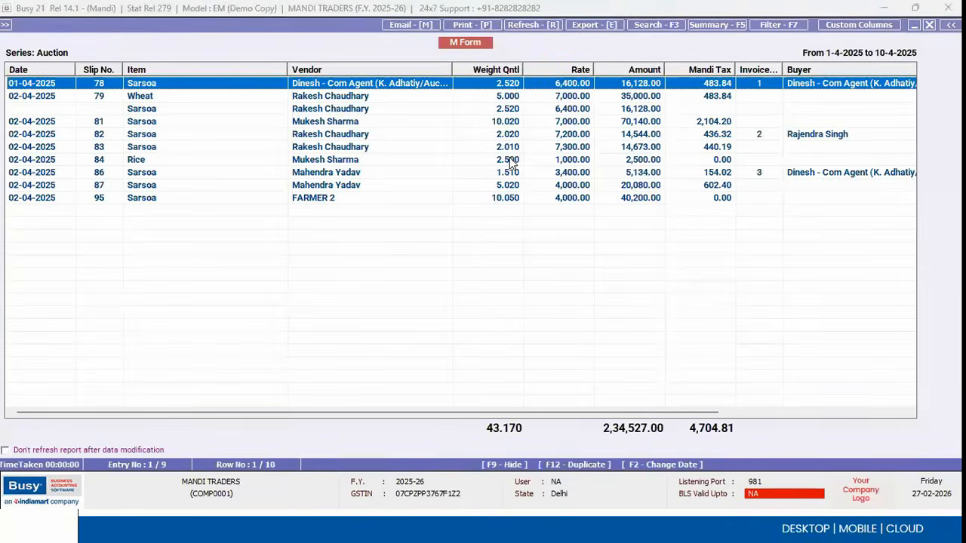
Step: Examine the M Form's vendor, weight, rate, Mandi tax, invoice and buyer columns, comparing the rows for slips 78 and 79
{"action": "scroll", "coordinate": [511, 162], "scroll_direction": "right", "scroll_amount": 3}
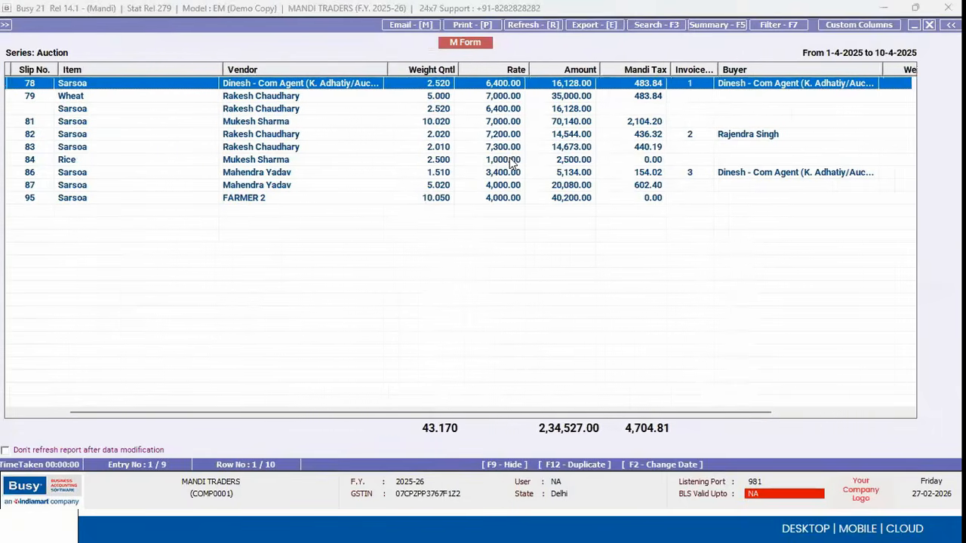
{"action": "key", "text": "Down"}
{"action": "key", "text": "Up"}
{"action": "key", "text": "Down"}
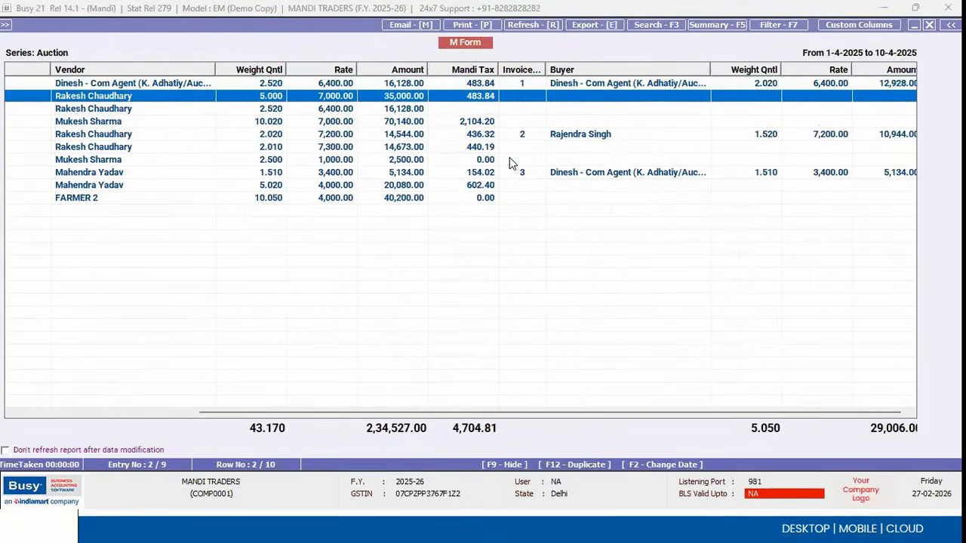
{"action": "scroll", "coordinate": [510, 163], "scroll_direction": "left", "scroll_amount": 3}
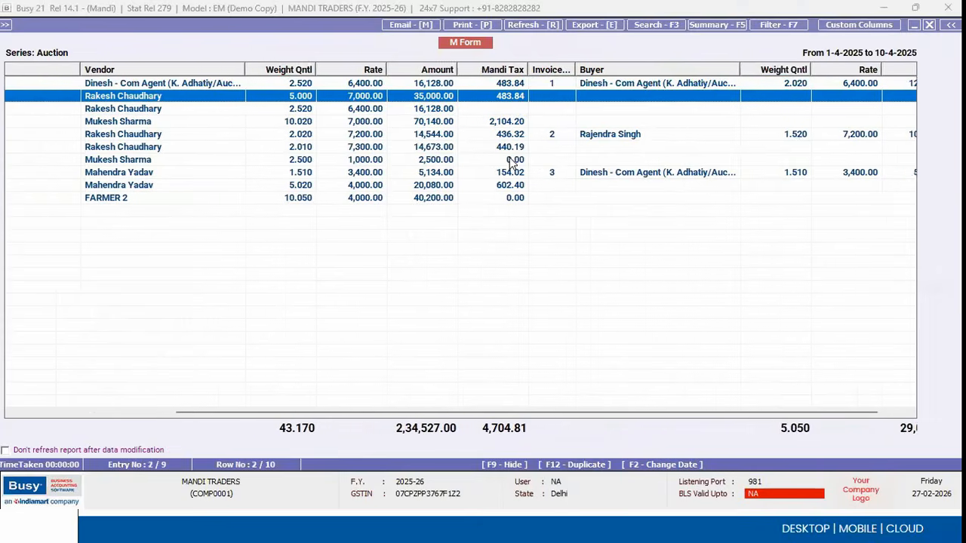
{"action": "scroll", "coordinate": [510, 162], "scroll_direction": "left", "scroll_amount": 1}
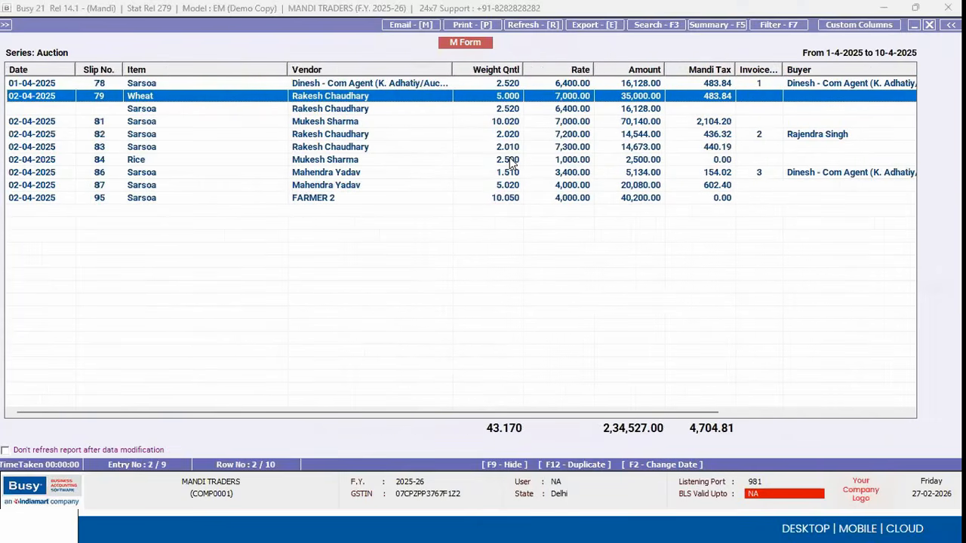
{"action": "key", "text": "Up"}
{"action": "key", "text": "Down"}
{"action": "key", "text": "Down"}
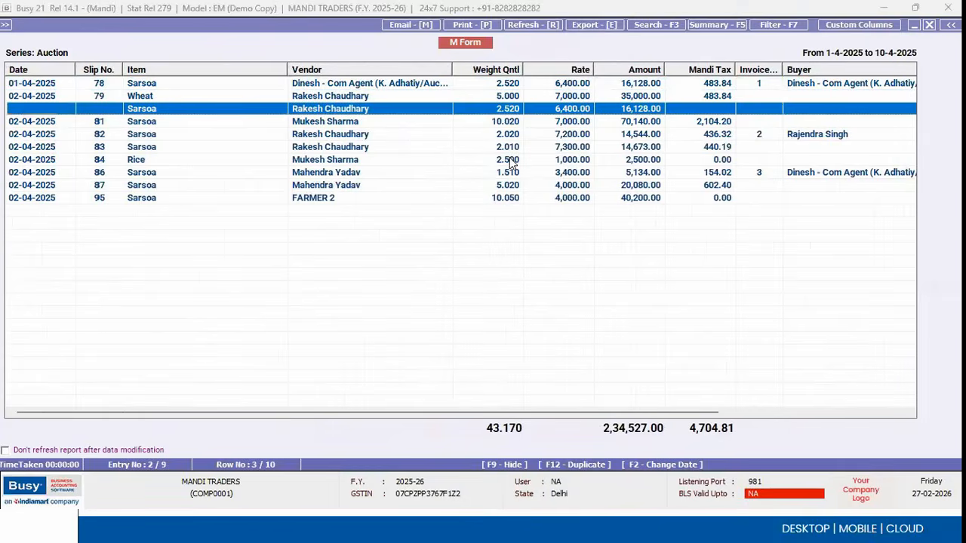
{"action": "key", "text": "Up"}
{"action": "key", "text": "Up"}
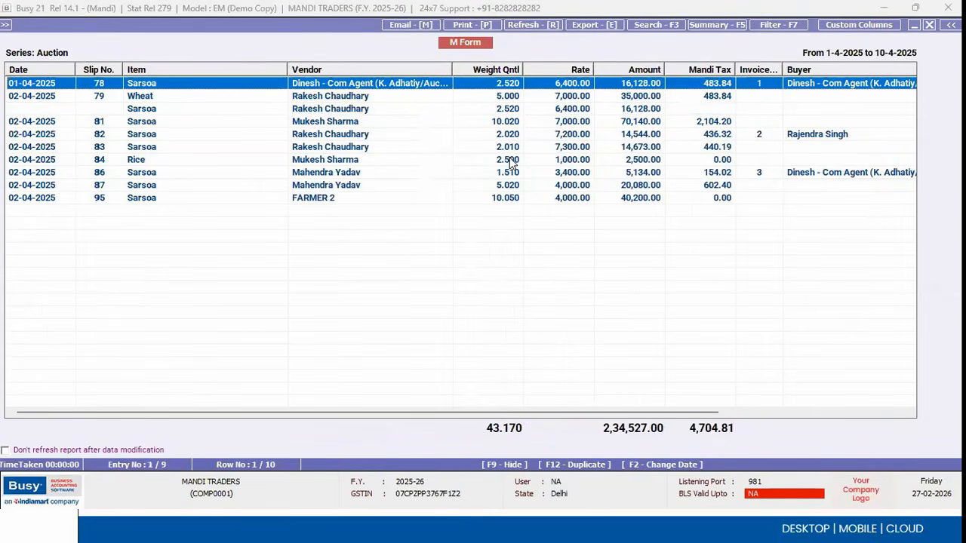
{"action": "key", "text": "Down"}
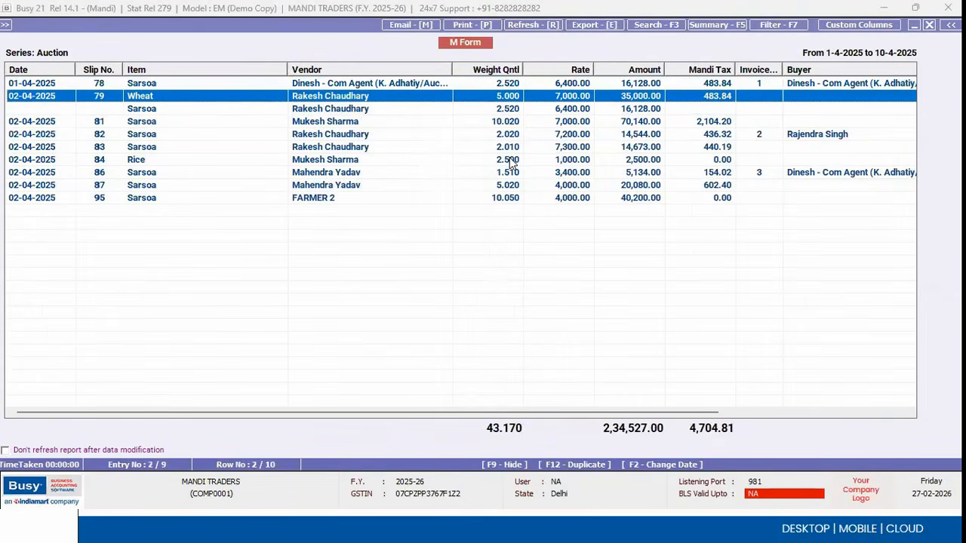
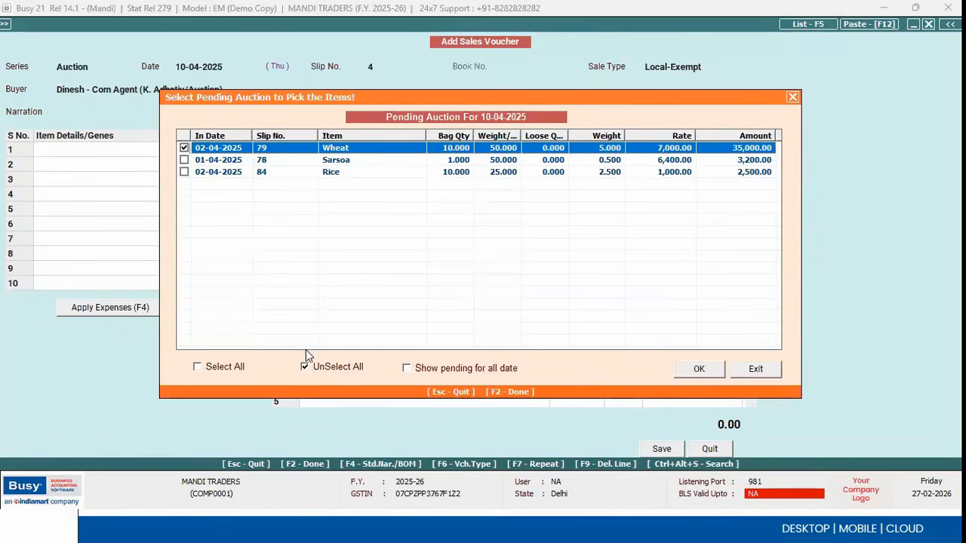
Step: Pick only the pending Wheat auction entry, slip 79 dated 02-04-2025, into the new sales voucher
{"action": "left_click", "coordinate": [333, 375]}
{"action": "left_click", "coordinate": [244, 367]}
{"action": "left_click", "coordinate": [334, 367]}
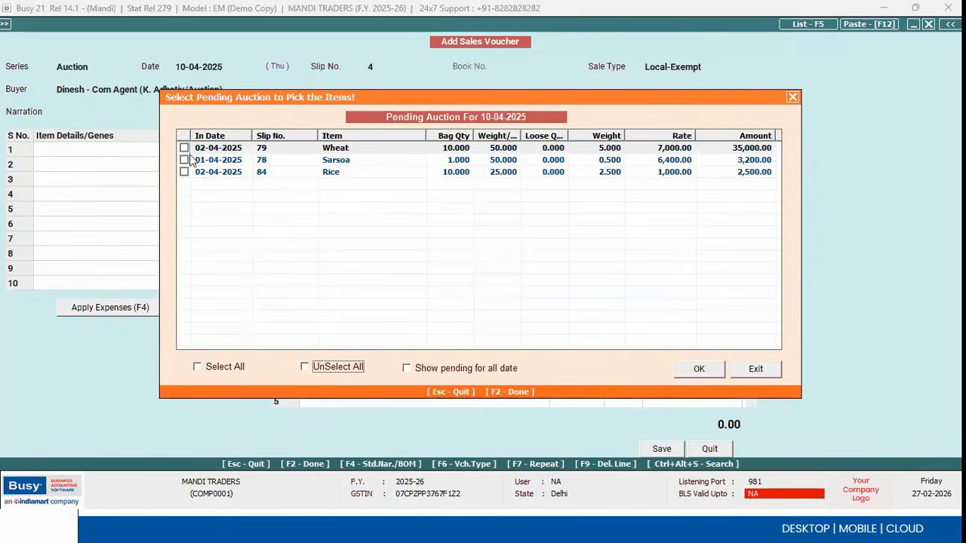
{"action": "left_click", "coordinate": [184, 148]}
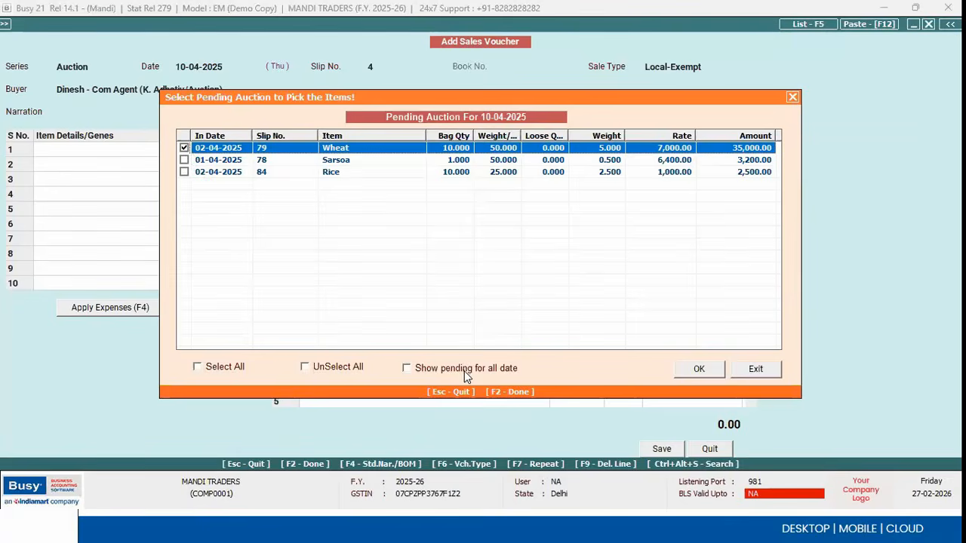
{"action": "key", "text": "F2"}
{"action": "left_click", "coordinate": [517, 297]}
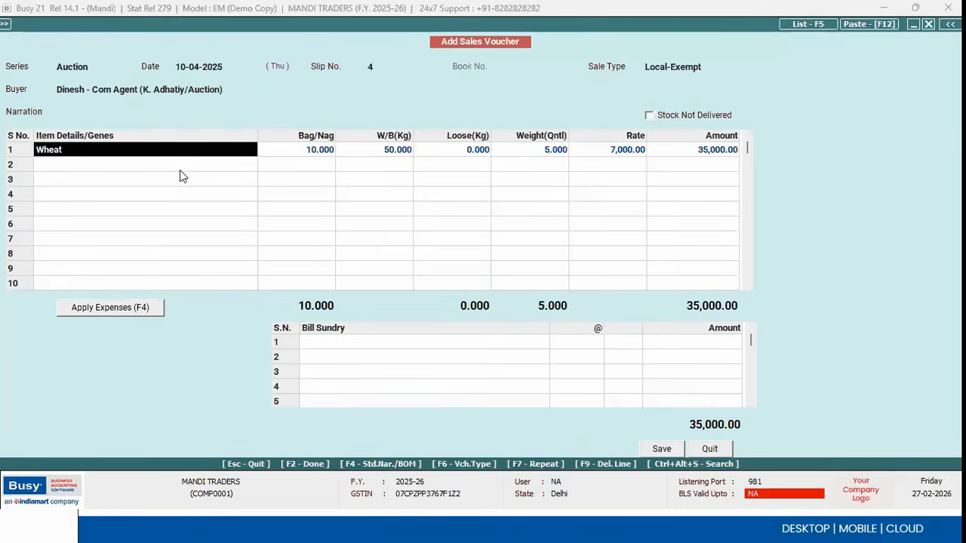
Step: Mark the Wheat sales voucher as Stock Not Delivered and save it, accepting the local transaction for an out-of-state party
{"action": "left_click", "coordinate": [650, 116]}
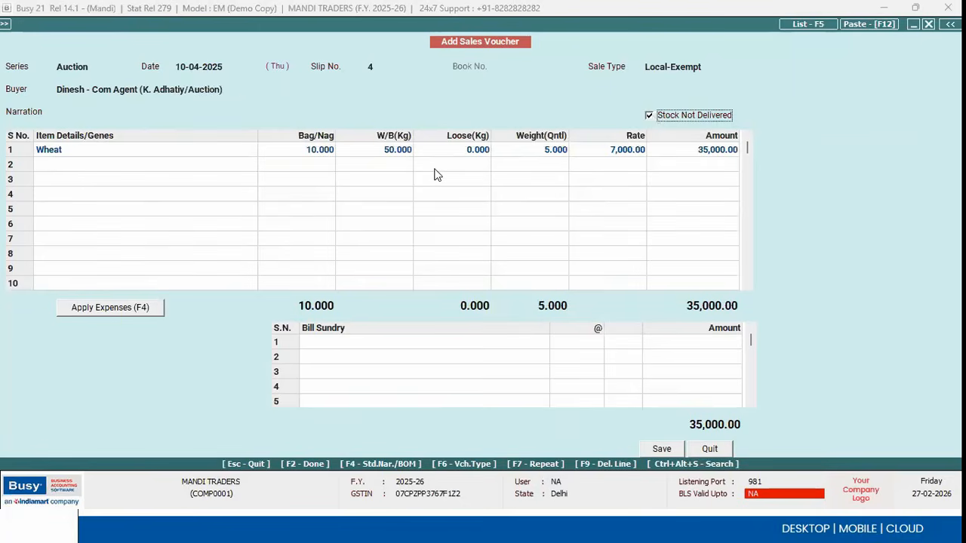
{"action": "left_click", "coordinate": [193, 67]}
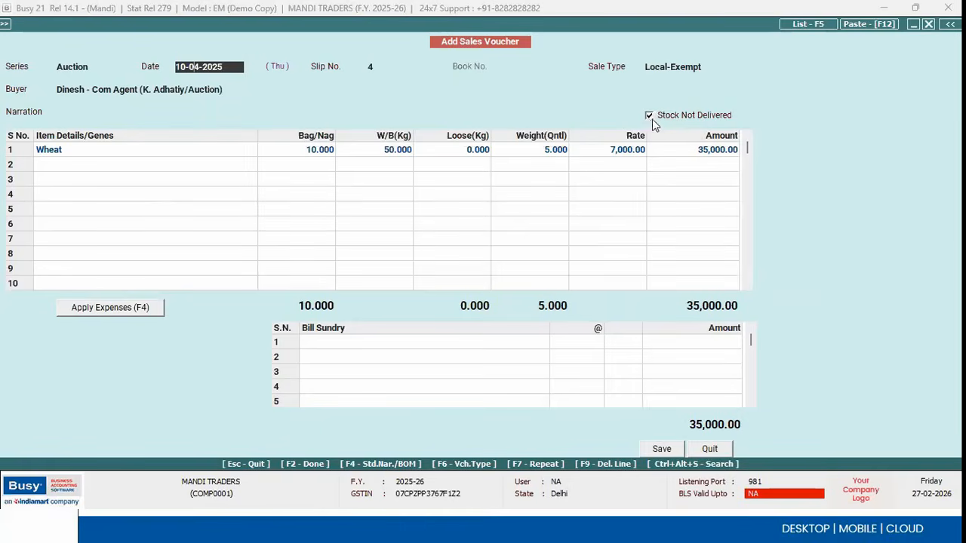
{"action": "left_click", "coordinate": [678, 447]}
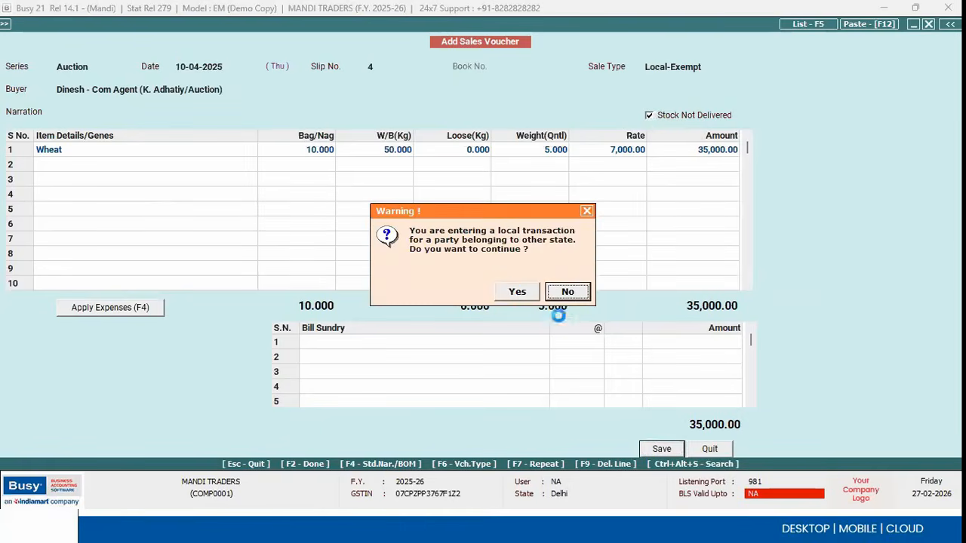
{"action": "left_click", "coordinate": [517, 291]}
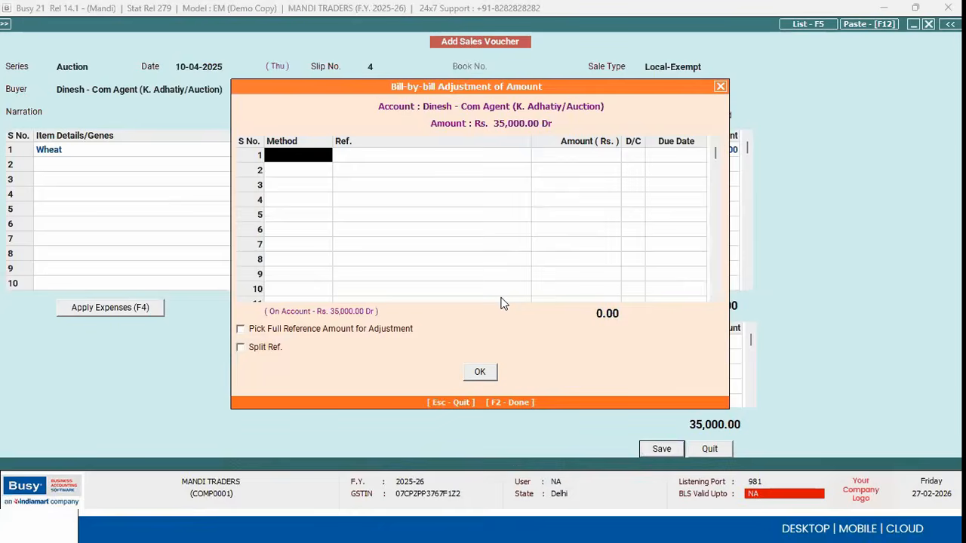
Step: Adjust Rs. 17,404.26 of the voucher amount against reference 93, finish saving, and leave without printing the invoice
{"action": "key", "text": "Return"}
{"action": "key", "text": "Return"}
{"action": "key", "text": "Return"}
{"action": "key", "text": "Return"}
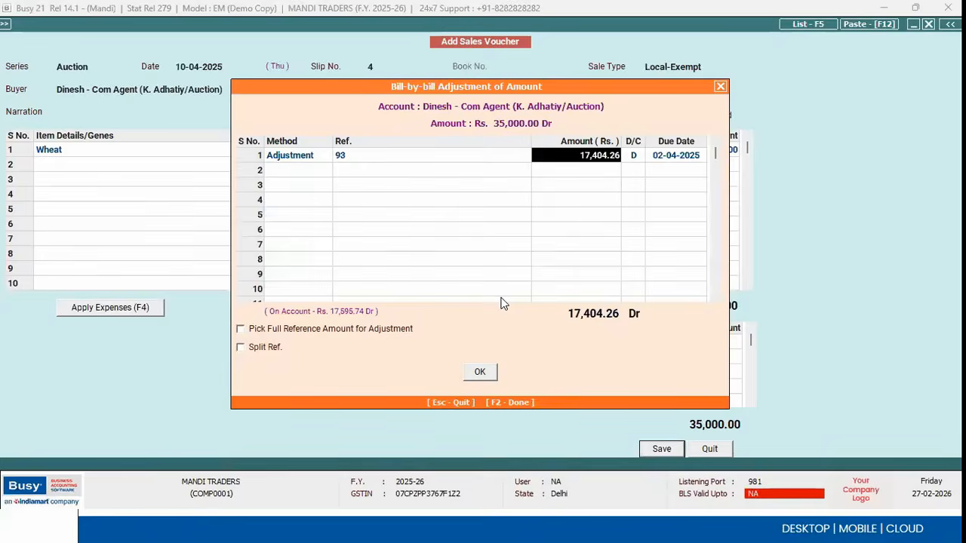
{"action": "key", "text": "F2"}
{"action": "key", "text": "Escape"}
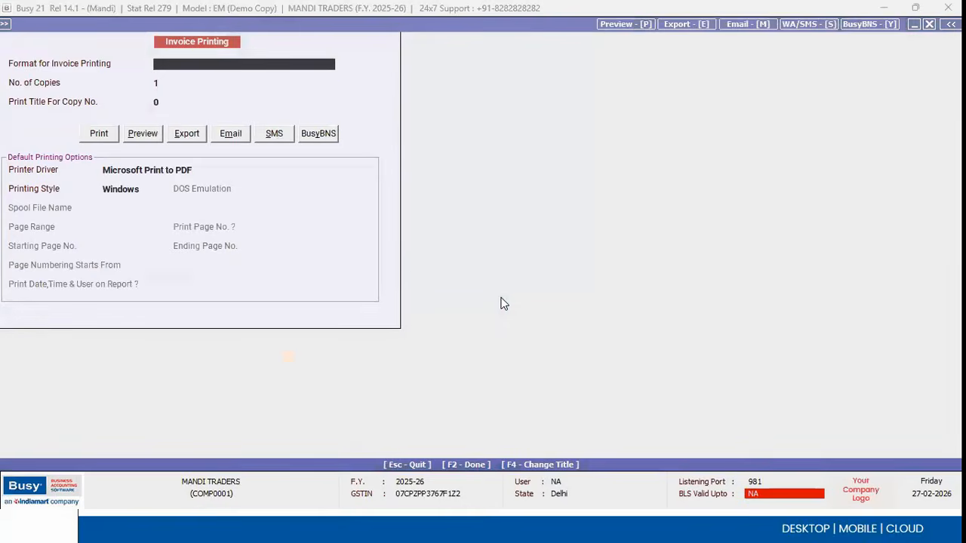
{"action": "key", "text": "Escape"}
{"action": "key", "text": "Escape"}
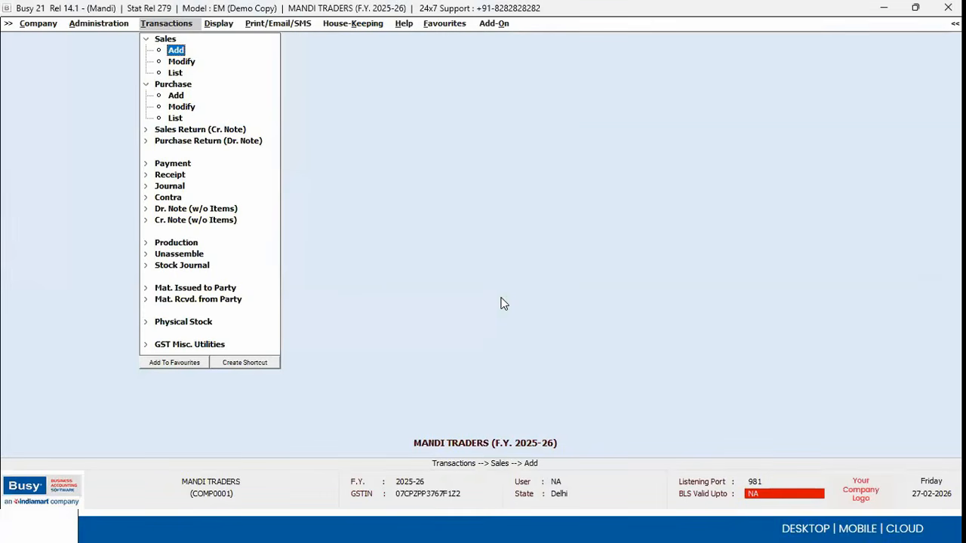
Step: Generate the Stock Not Delivered Mandi report from 01-04-2025 to 10-04-2025 for all accounts
{"action": "key", "text": "Right"}
{"action": "key", "text": "Left"}
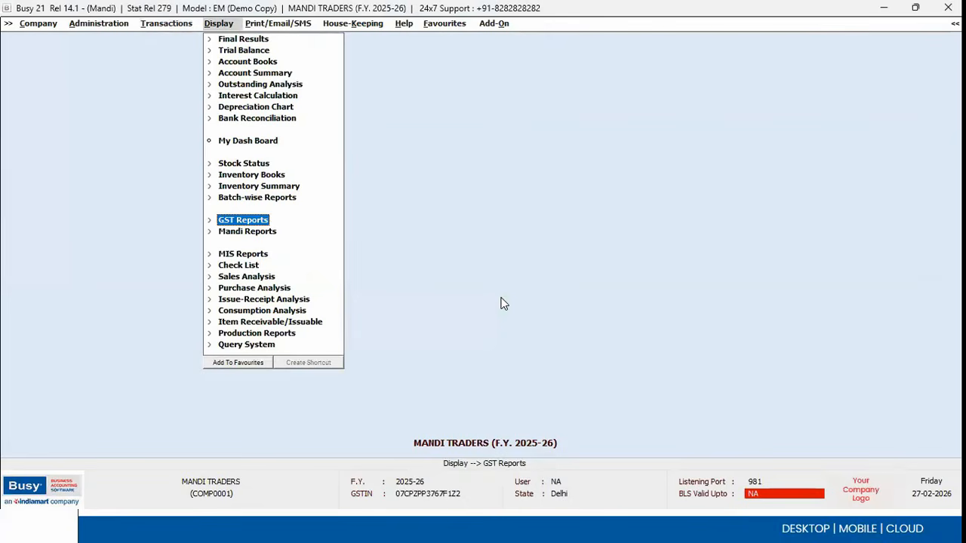
{"action": "key", "text": "Down"}
{"action": "key", "text": "Right"}
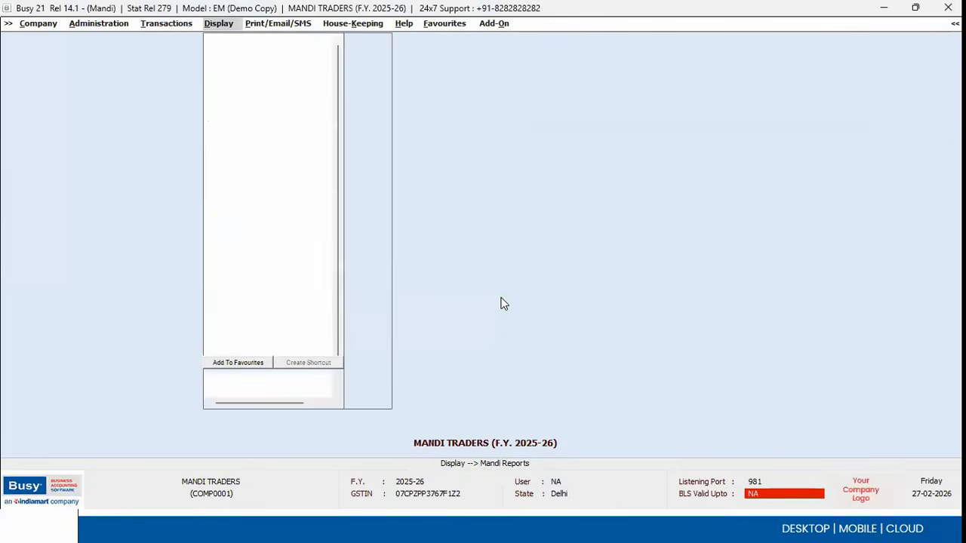
{"action": "key", "text": "Down"}
{"action": "key", "text": "Down"}
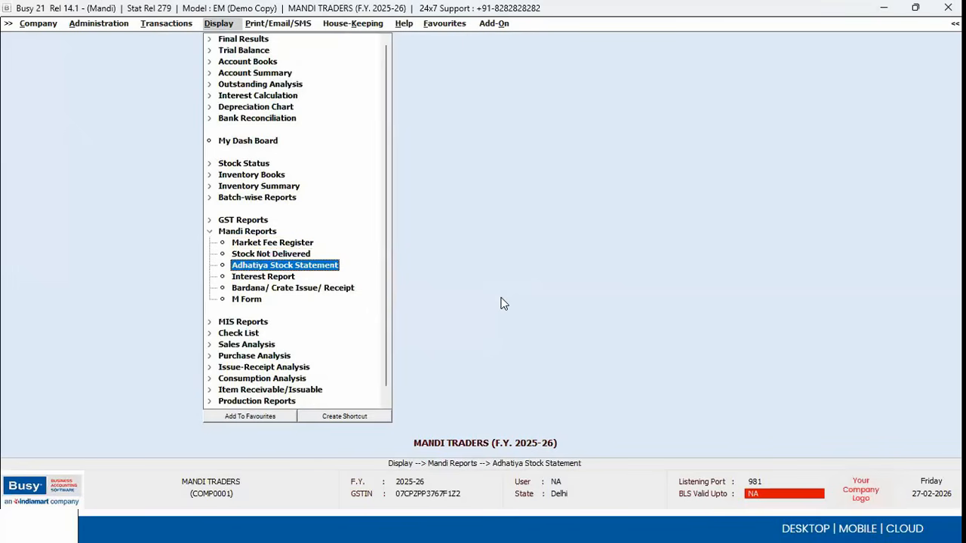
{"action": "key", "text": "Up"}
{"action": "key", "text": "Return"}
{"action": "key", "text": "Escape"}
{"action": "key", "text": "Return"}
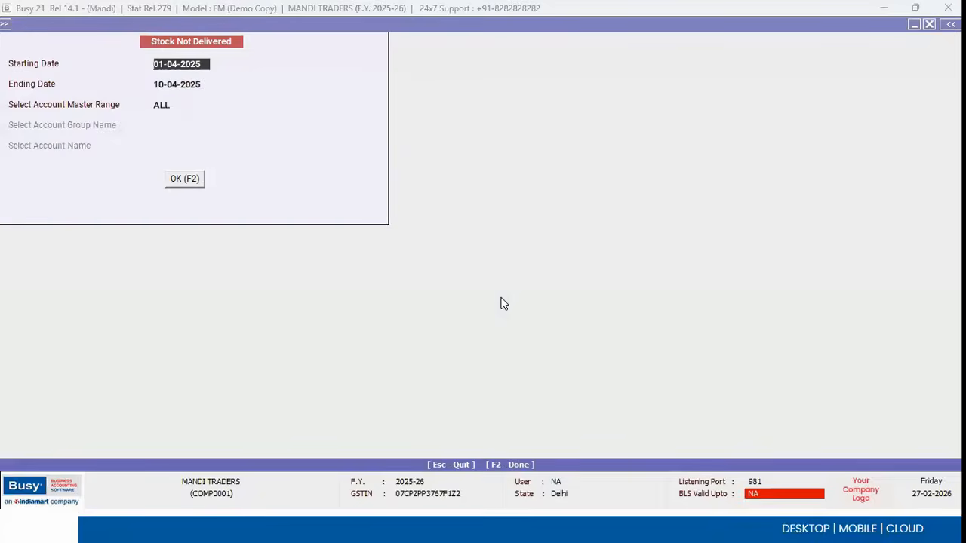
{"action": "key", "text": "F2"}
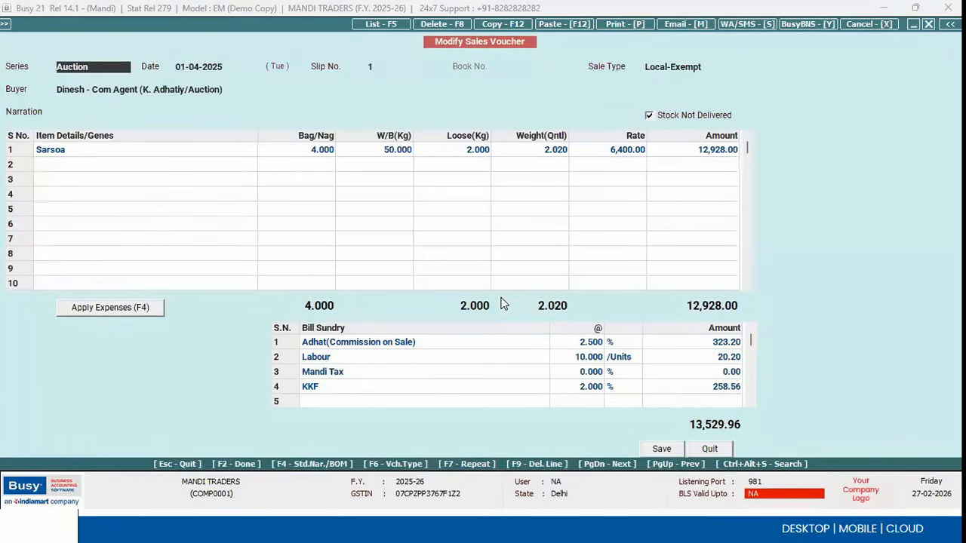
Step: Clear Stock Not Delivered on the Sarsoa sales voucher, slip 1 dated 01-04-2025, and save it despite the out-of-state party
{"action": "left_click", "coordinate": [649, 116]}
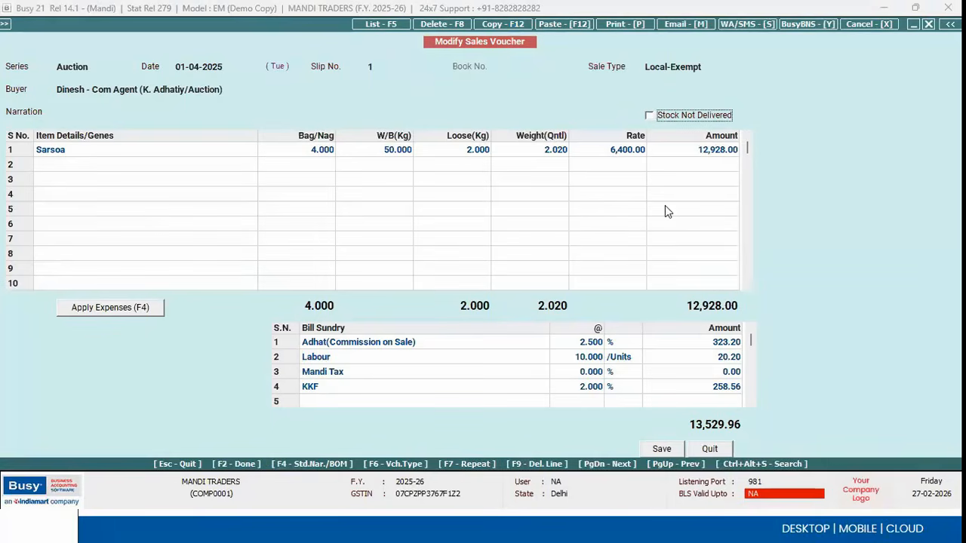
{"action": "left_click", "coordinate": [670, 448]}
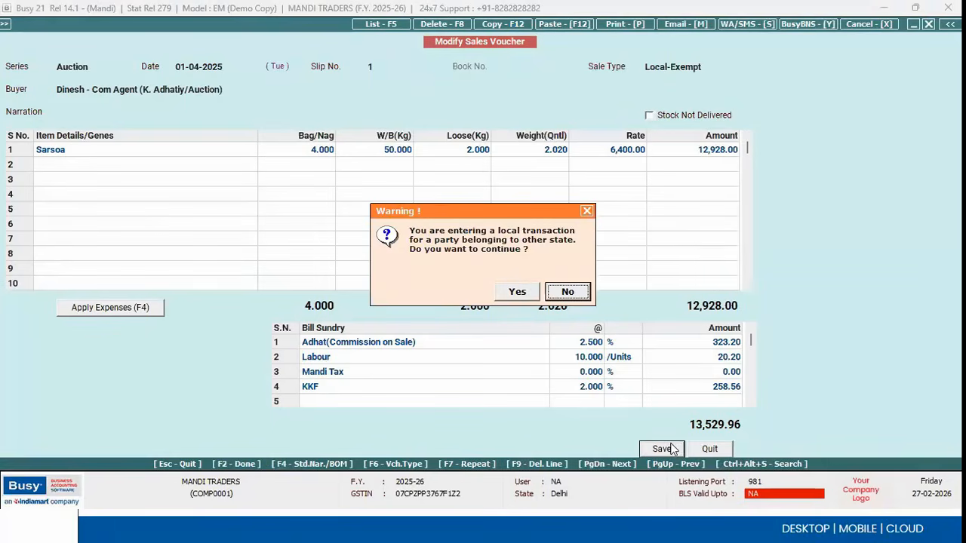
{"action": "key", "text": "Left"}
{"action": "key", "text": "Return"}
{"action": "key", "text": "F2"}
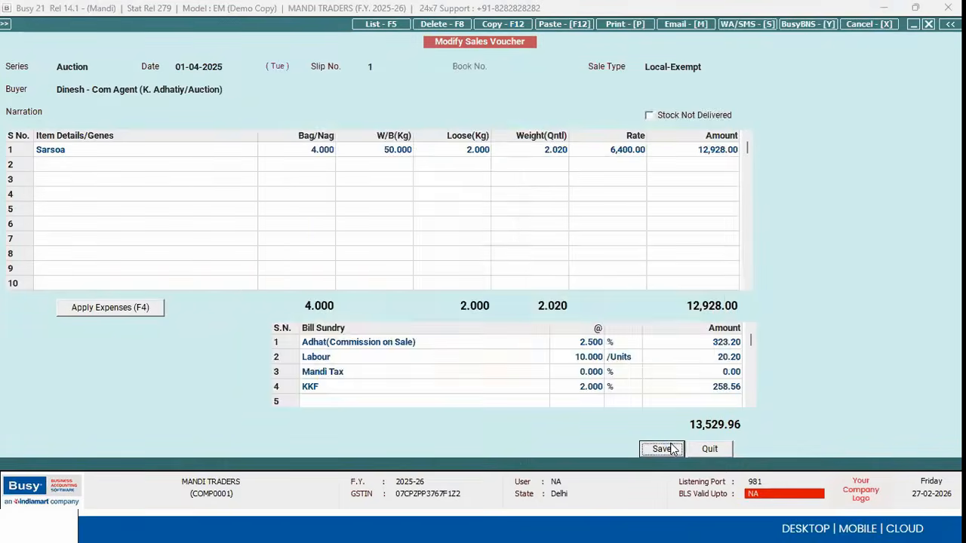
{"action": "key", "text": "Return"}
{"action": "key", "text": "Escape"}
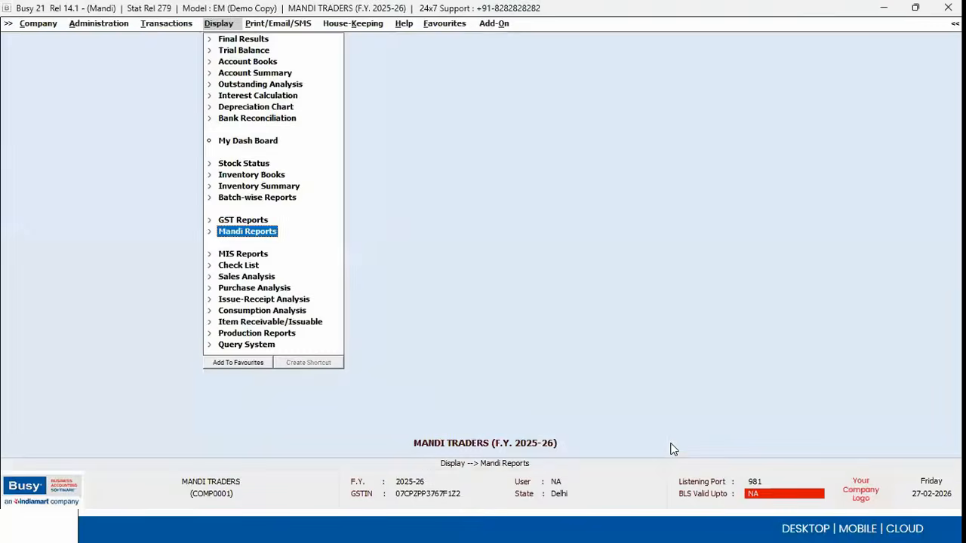
Step: Open the General feature settings in the company's configuration
{"action": "key", "text": "Escape"}
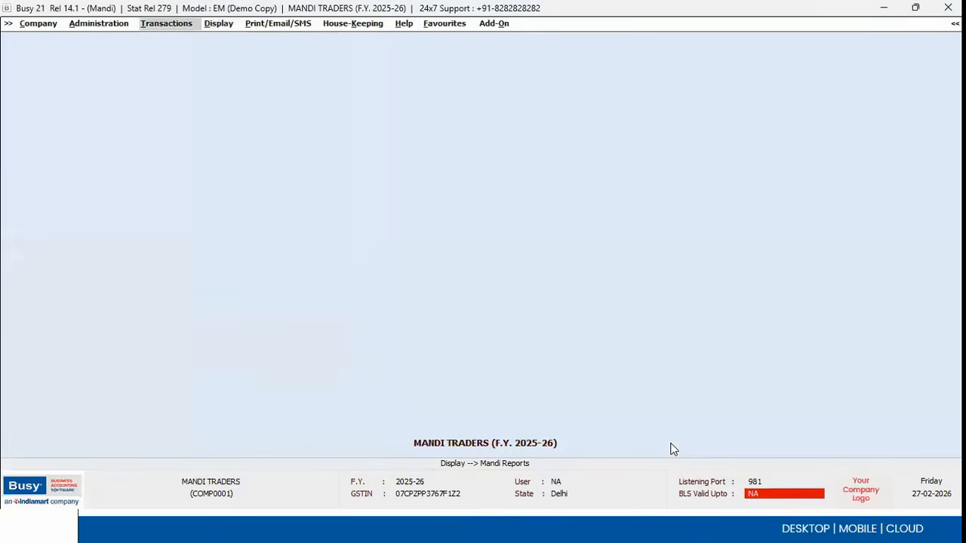
{"action": "key", "text": "Left"}
{"action": "key", "text": "Return"}
{"action": "key", "text": "Escape"}
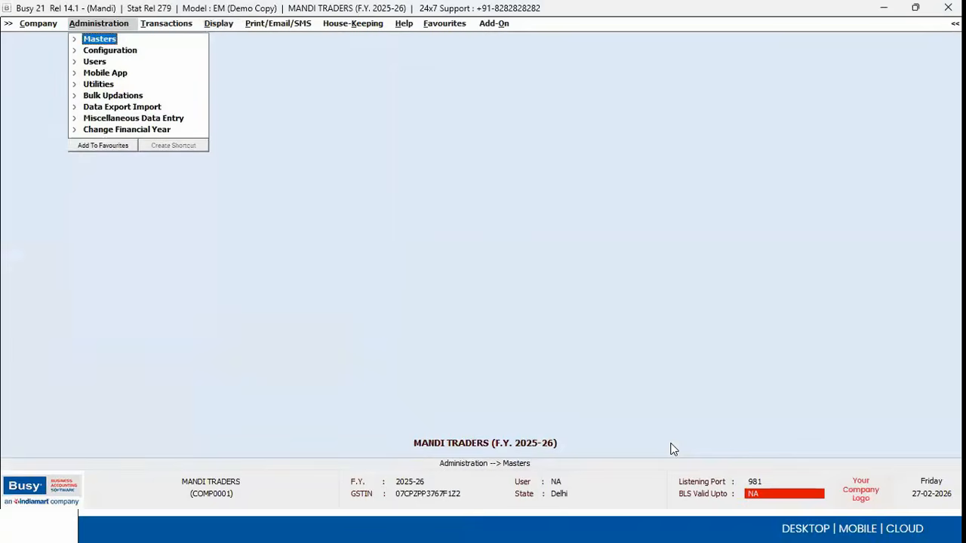
{"action": "key", "text": "Down"}
{"action": "key", "text": "Return"}
{"action": "key", "text": "Return"}
{"action": "key", "text": "Down"}
{"action": "key", "text": "Down"}
{"action": "key", "text": "Return"}
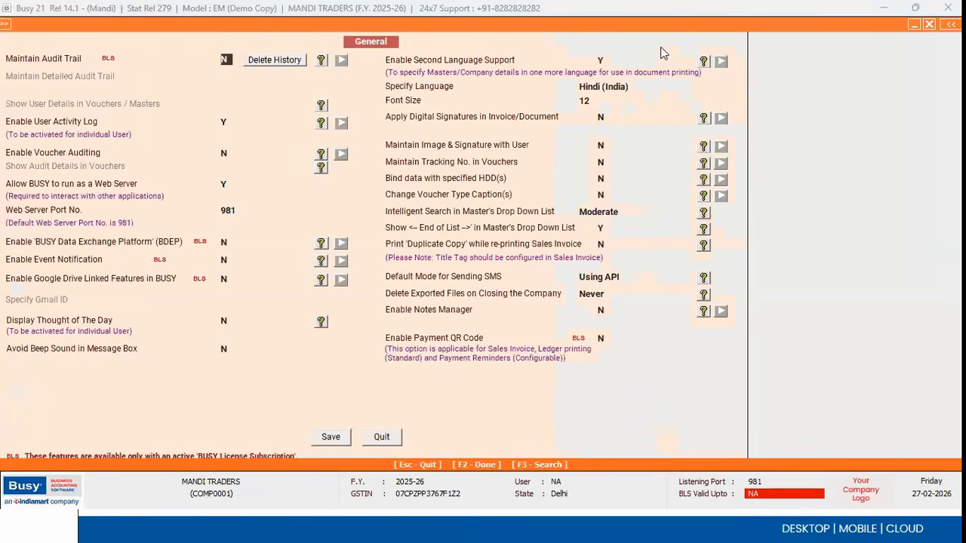
Step: Review second language support enabled with Hindi (India) and font size 12, and exit the General settings
{"action": "left_click", "coordinate": [602, 57]}
{"action": "key", "text": "Return"}
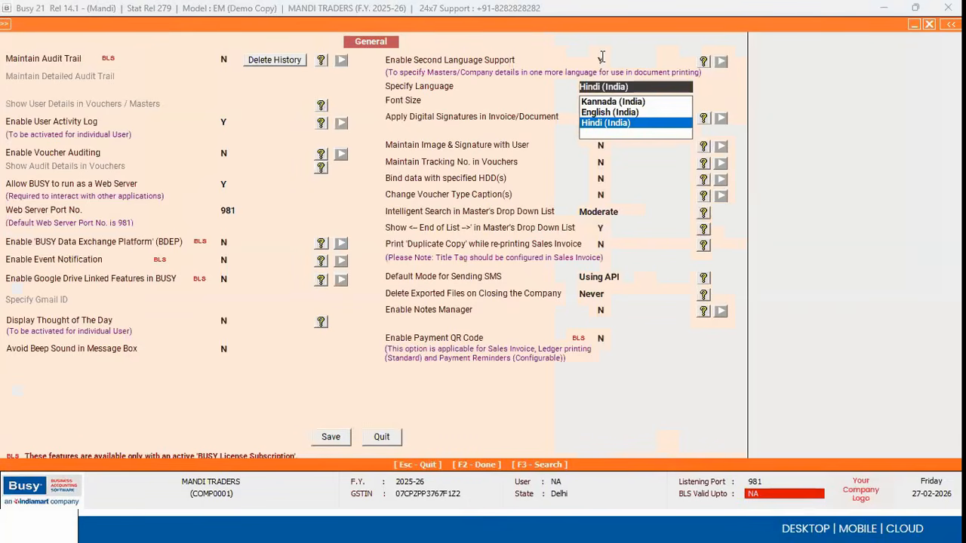
{"action": "key", "text": "Return"}
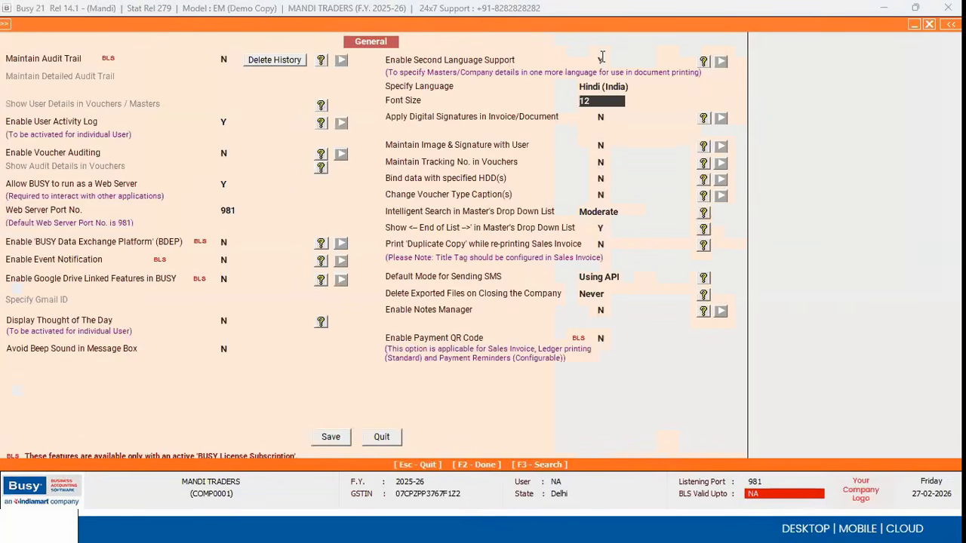
{"action": "left_click", "coordinate": [605, 86]}
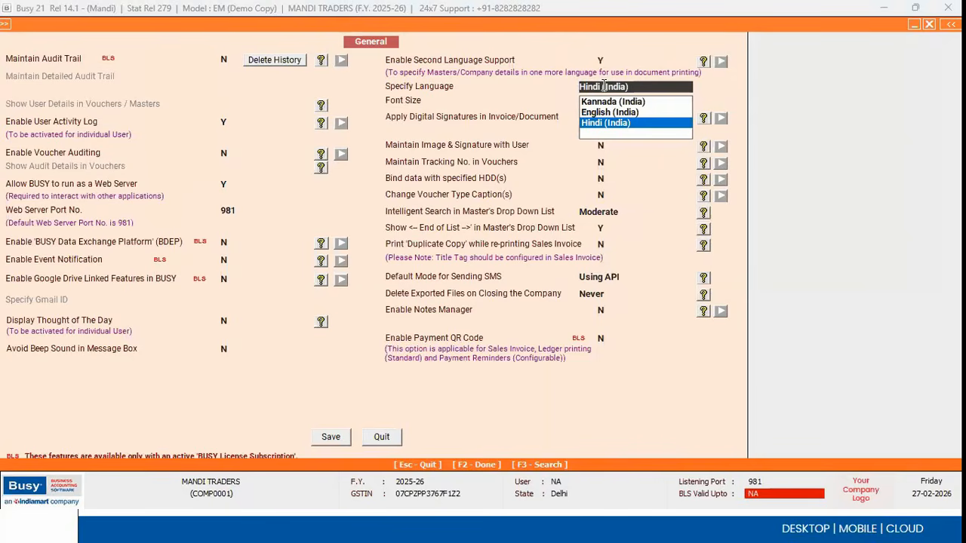
{"action": "key", "text": "Return"}
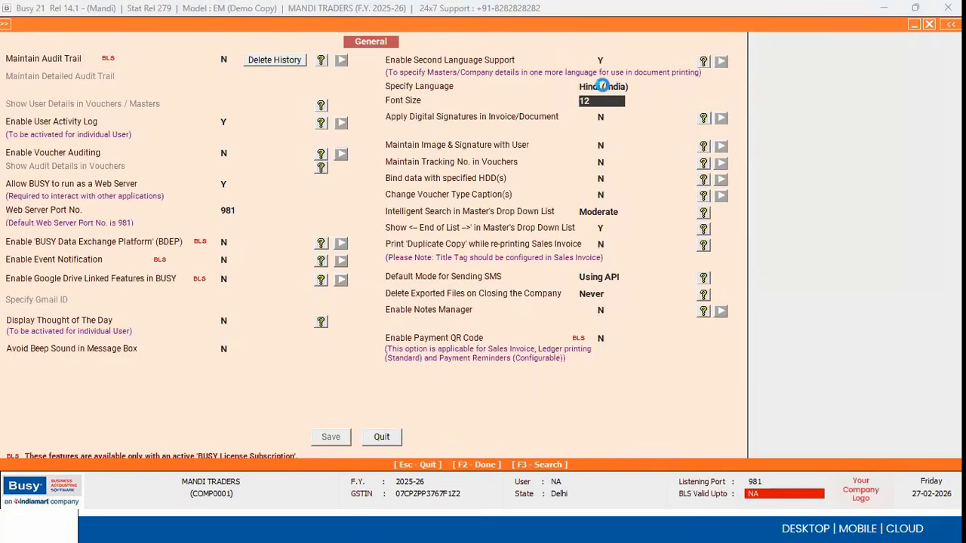
{"action": "key", "text": "Escape"}
Step: Open the company details of MANDI TRADERS, review their Hindi second-language name and address, and save the company
{"action": "key", "text": "Left"}
{"action": "key", "text": "Down"}
{"action": "key", "text": "Return"}
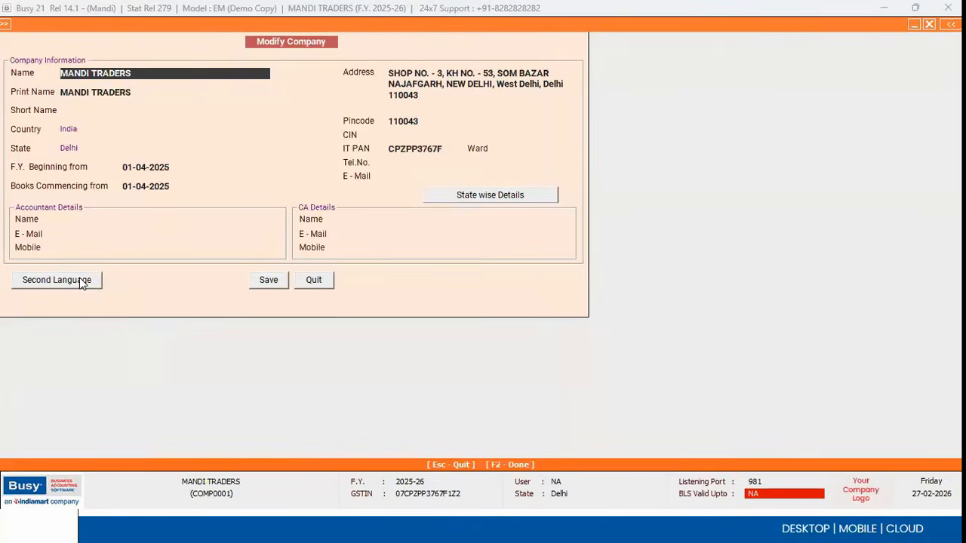
{"action": "left_click", "coordinate": [81, 280]}
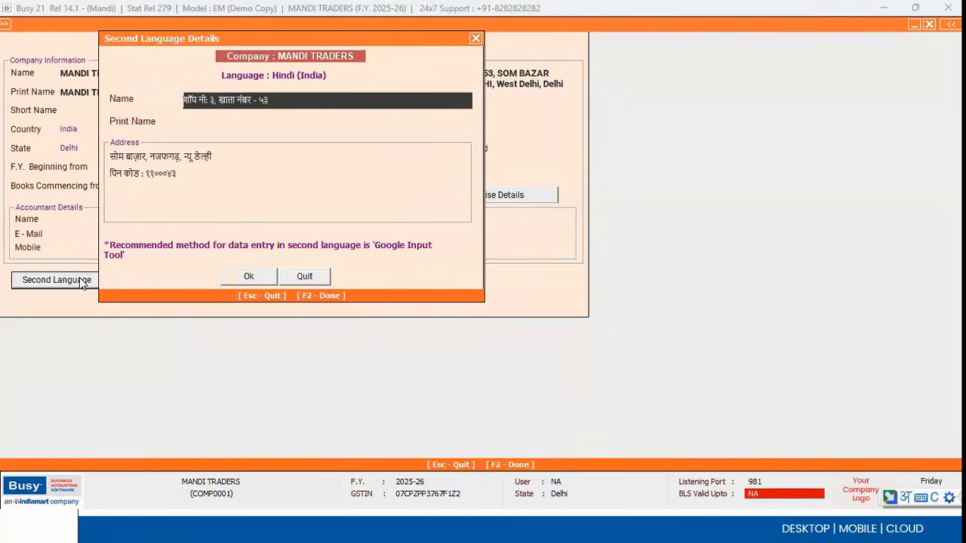
{"action": "left_click", "coordinate": [188, 171]}
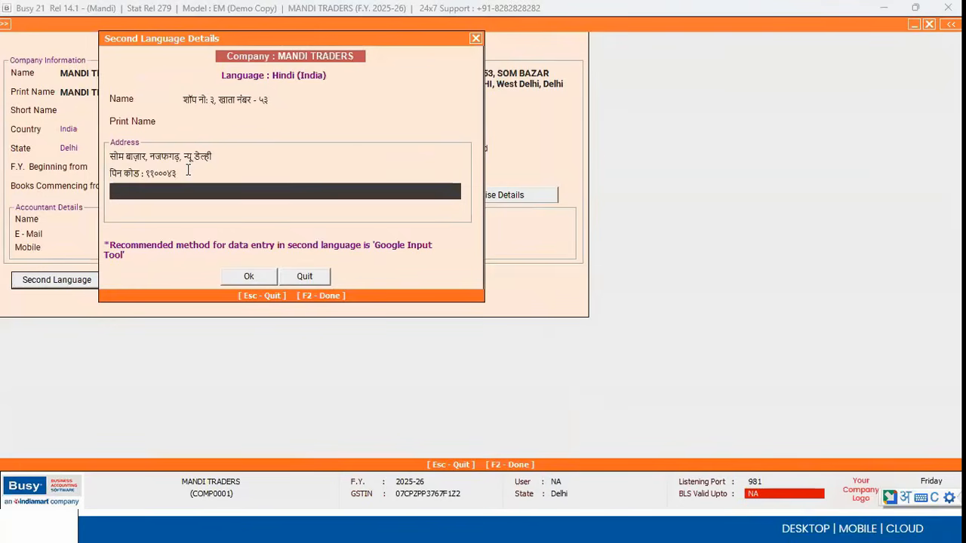
{"action": "key", "text": "F2"}
{"action": "key", "text": "F2"}
{"action": "key", "text": "Return"}
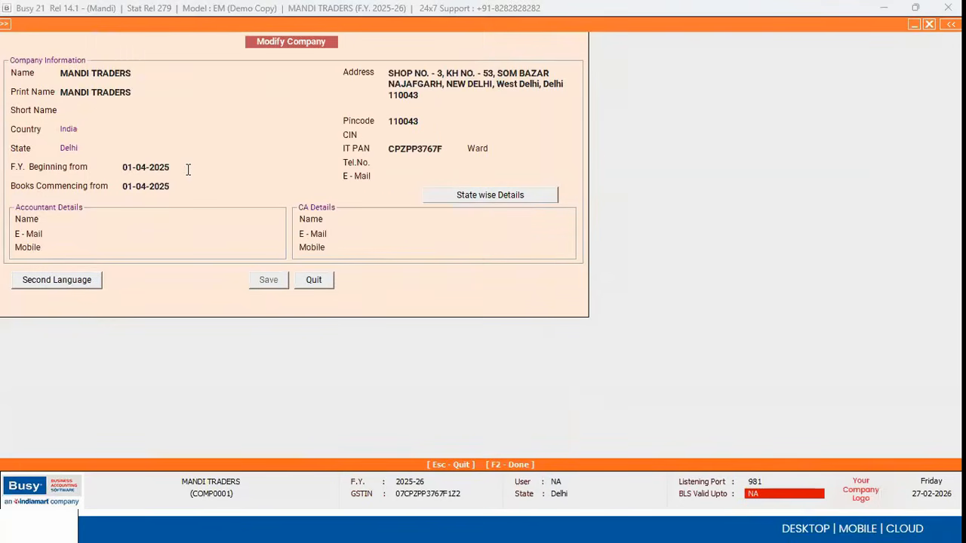
Step: Open the Bag 50 KG item master for modification, review its Hindi second-language details, and save the item
{"action": "key", "text": "Right"}
{"action": "key", "text": "Up"}
{"action": "key", "text": "Down"}
{"action": "key", "text": "Down"}
{"action": "key", "text": "Return"}
{"action": "key", "text": "Down"}
{"action": "key", "text": "Down"}
{"action": "key", "text": "Down"}
{"action": "key", "text": "Return"}
{"action": "key", "text": "Down"}
{"action": "key", "text": "Return"}
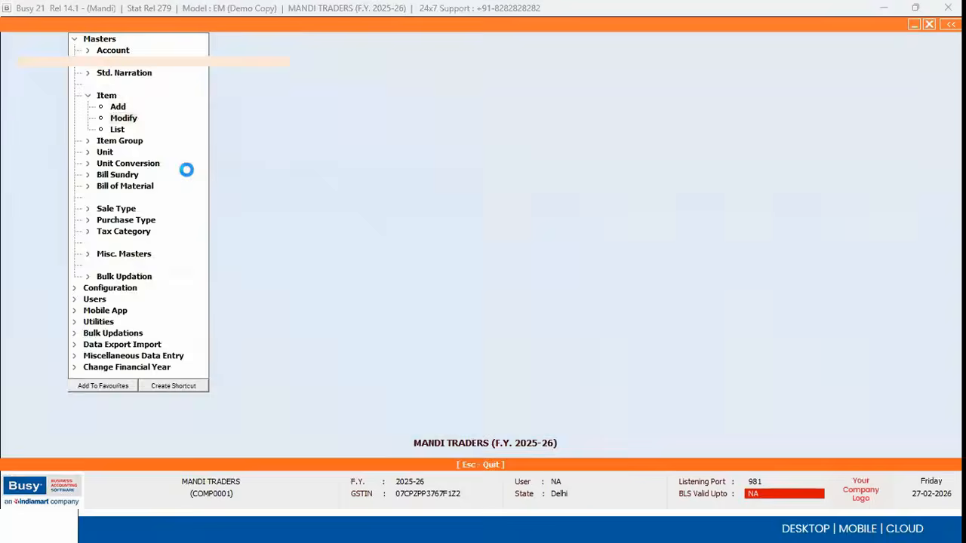
{"action": "key", "text": "Return"}
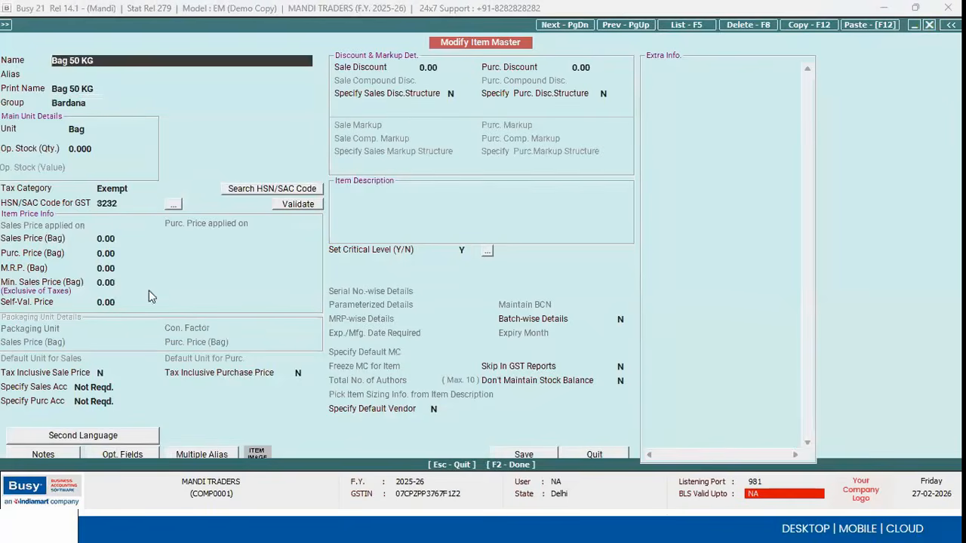
{"action": "left_click", "coordinate": [123, 435]}
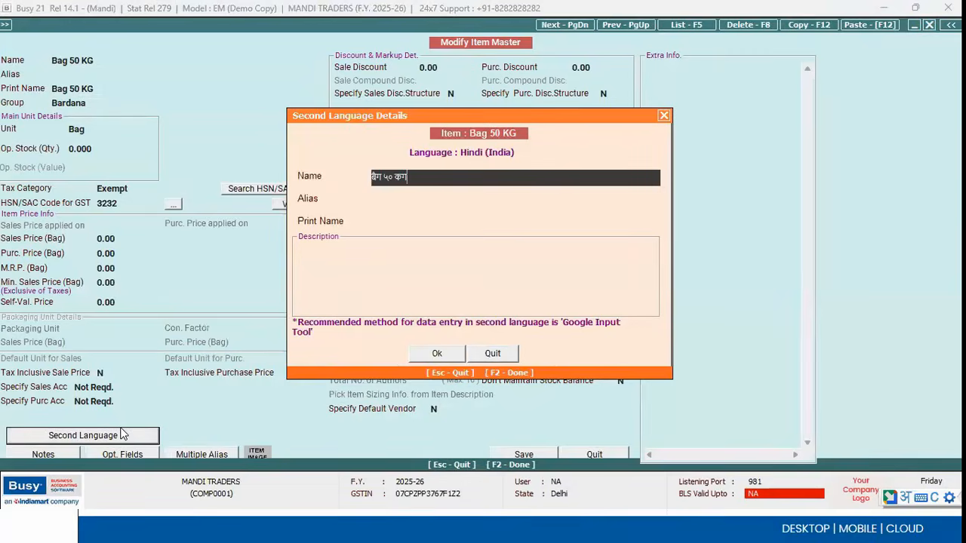
{"action": "key", "text": "F2"}
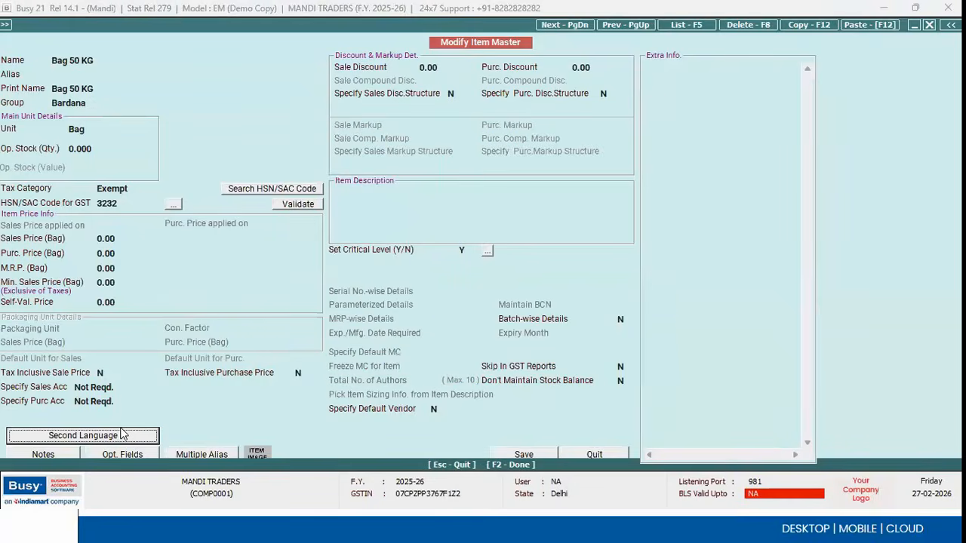
{"action": "key", "text": "F2"}
Step: Open the Second Language Dictionary for Hindi (India), save its entries, and close it
{"action": "key", "text": "Down"}
{"action": "key", "text": "Down"}
{"action": "key", "text": "Down"}
{"action": "key", "text": "Down"}
{"action": "key", "text": "Down"}
{"action": "key", "text": "Down"}
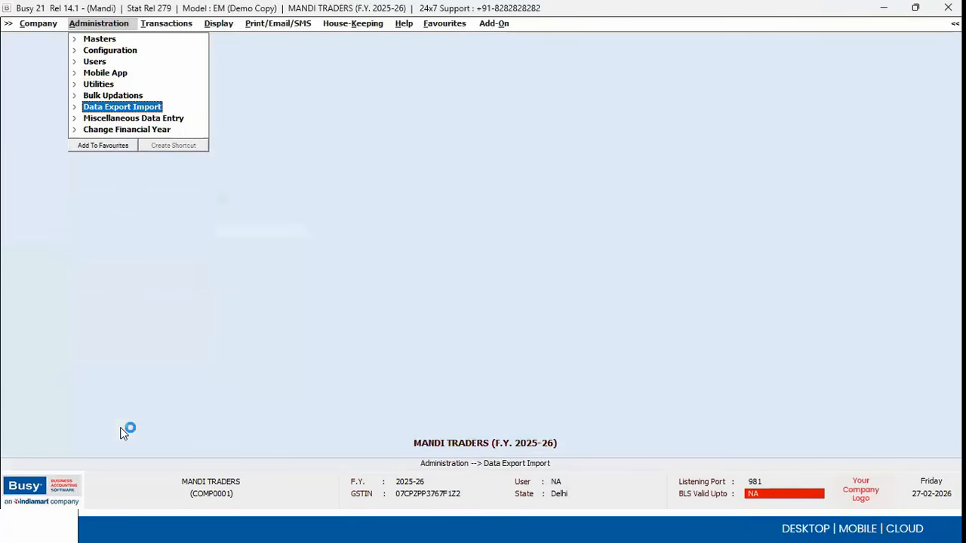
{"action": "key", "text": "Down"}
{"action": "key", "text": "Right"}
{"action": "key", "text": "Down"}
{"action": "key", "text": "Down"}
{"action": "key", "text": "Down"}
{"action": "key", "text": "Down"}
{"action": "key", "text": "Down"}
{"action": "key", "text": "Down"}
{"action": "key", "text": "Down"}
{"action": "key", "text": "Down"}
{"action": "key", "text": "Down"}
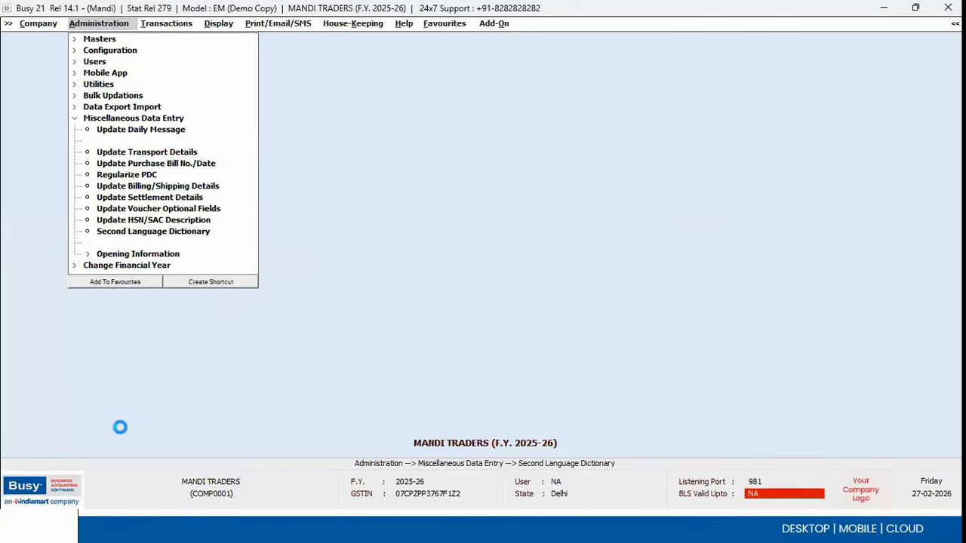
{"action": "key", "text": "Return"}
{"action": "key", "text": "F2"}
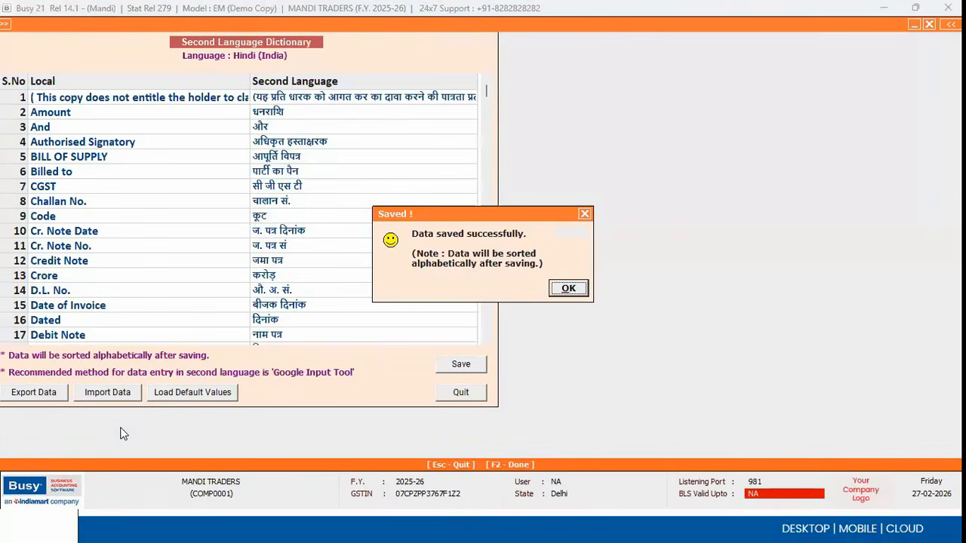
{"action": "key", "text": "Return"}
{"action": "key", "text": "Escape"}
{"action": "key", "text": "Escape"}
Step: Open the Auction sales voucher slip 4 dated 10-04-2025, view its invoice printing options, and quit the voucher
{"action": "key", "text": "Right"}
{"action": "key", "text": "Down"}
{"action": "key", "text": "Down"}
{"action": "key", "text": "Up"}
{"action": "key", "text": "Return"}
{"action": "key", "text": "Down"}
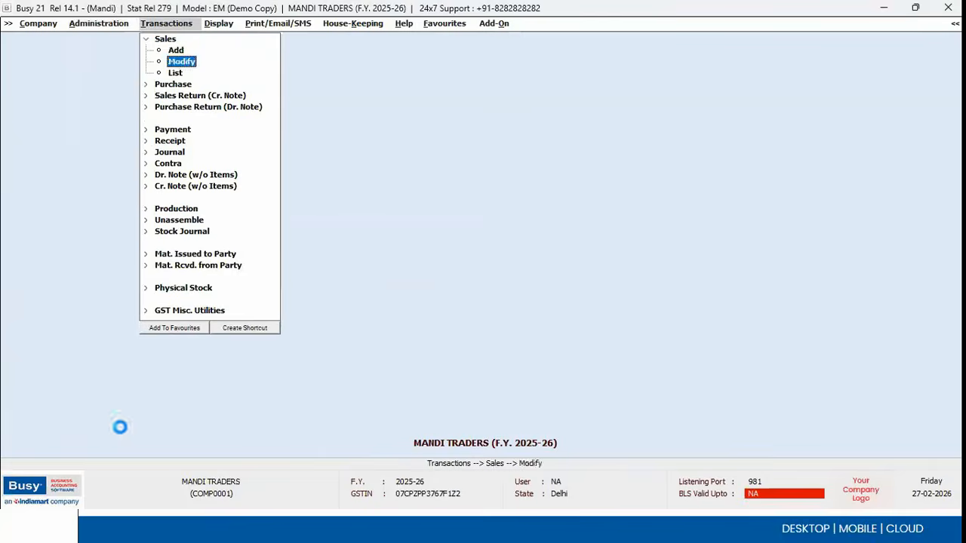
{"action": "key", "text": "Return"}
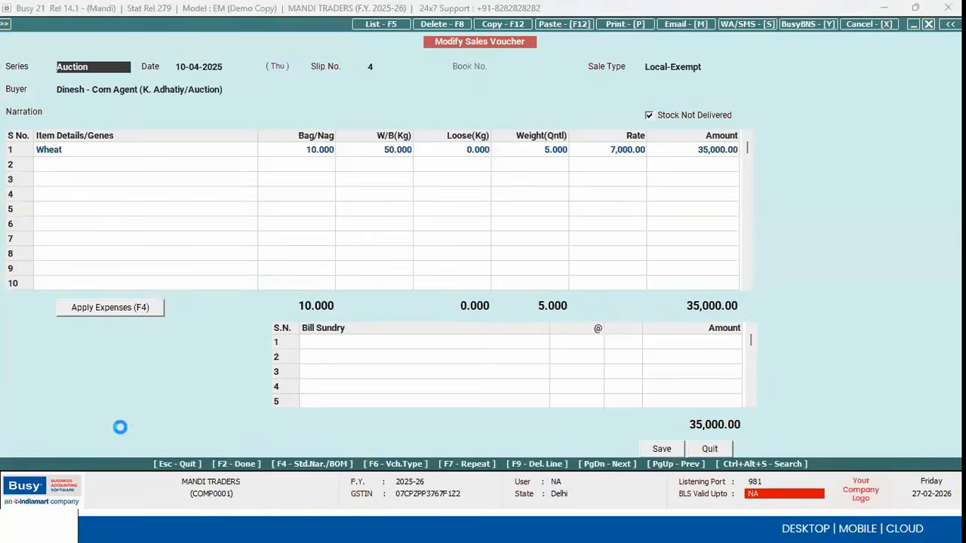
{"action": "key", "text": "alt+p"}
{"action": "key", "text": "alt+p"}
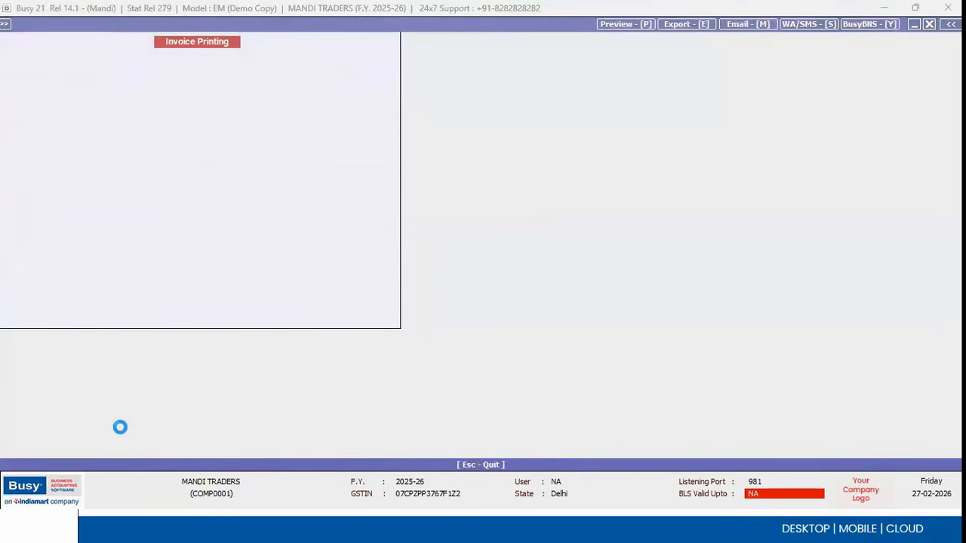
{"action": "key", "text": "Escape"}
{"action": "key", "text": "Escape"}
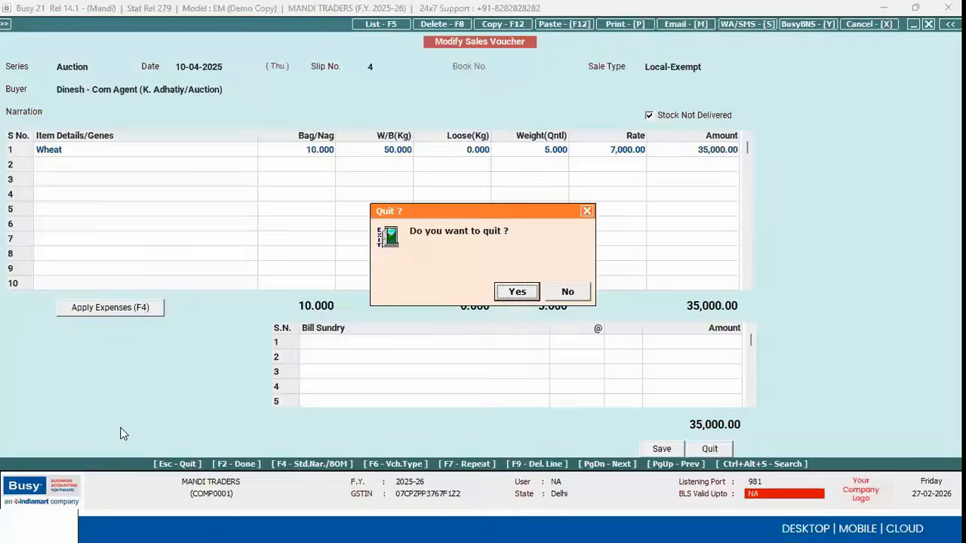
{"action": "key", "text": "Return"}
Step: Open the second language printing options in the sales invoice's document printing configuration
{"action": "key", "text": "Escape"}
{"action": "key", "text": "Left"}
{"action": "key", "text": "Up"}
{"action": "key", "text": "Up"}
{"action": "key", "text": "Up"}
{"action": "key", "text": "Up"}
{"action": "key", "text": "Up"}
{"action": "key", "text": "Up"}
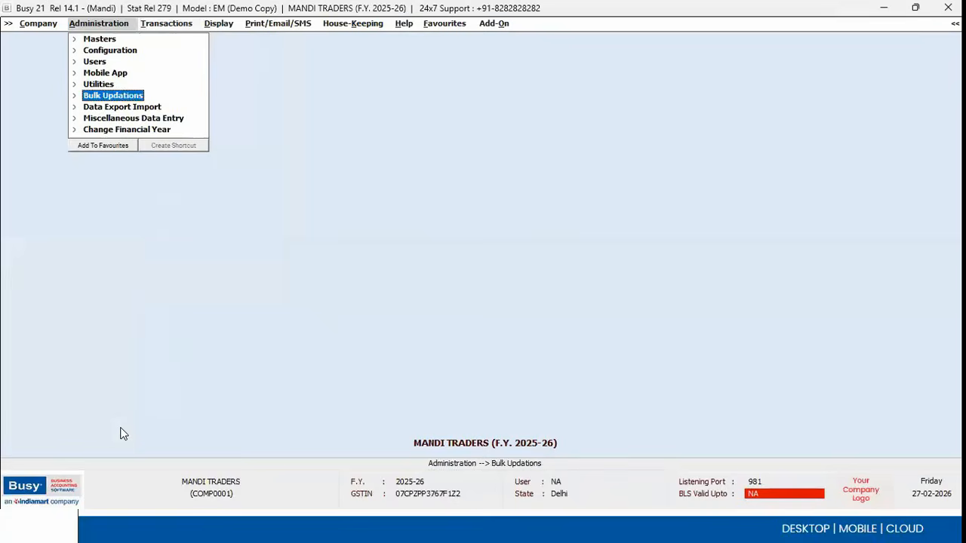
{"action": "key", "text": "Right"}
{"action": "key", "text": "Down"}
{"action": "key", "text": "Down"}
{"action": "key", "text": "Down"}
{"action": "key", "text": "Down"}
{"action": "key", "text": "Down"}
{"action": "key", "text": "Down"}
{"action": "key", "text": "Down"}
{"action": "key", "text": "Down"}
{"action": "key", "text": "Down"}
{"action": "key", "text": "Right"}
{"action": "key", "text": "Down"}
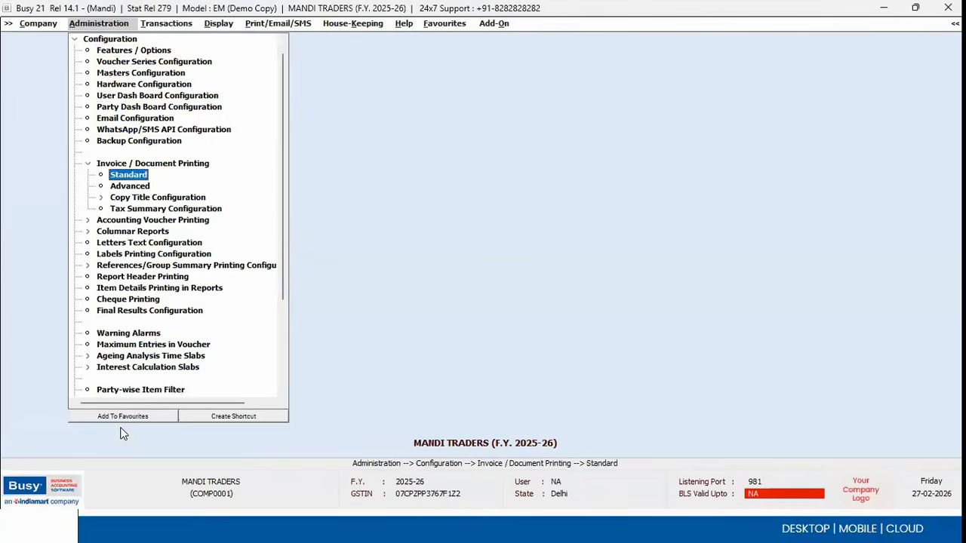
{"action": "key", "text": "Down"}
{"action": "key", "text": "Return"}
{"action": "left_click", "coordinate": [628, 373]}
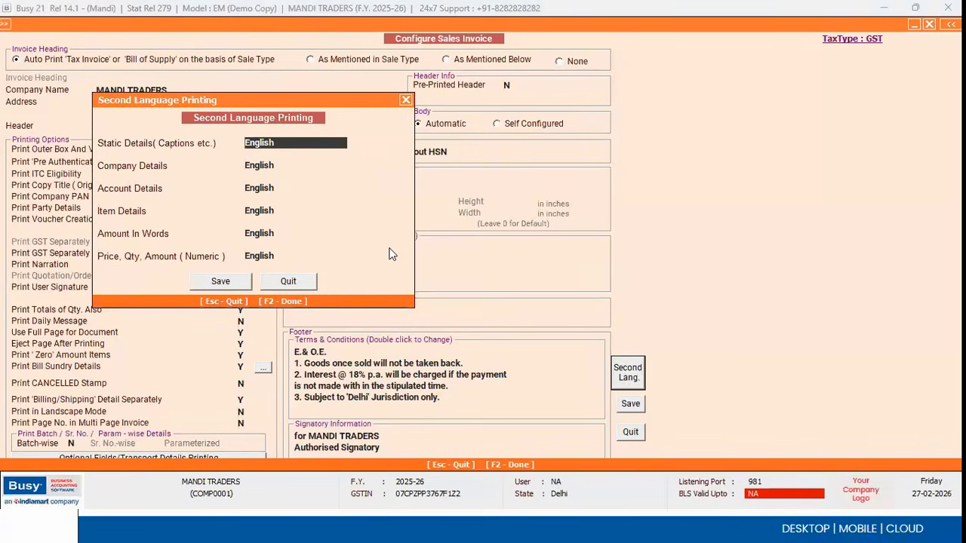
Step: Try to set the invoice's static details to Second Language, and leave the sales invoice configuration without saving
{"action": "type", "text": "SE"}
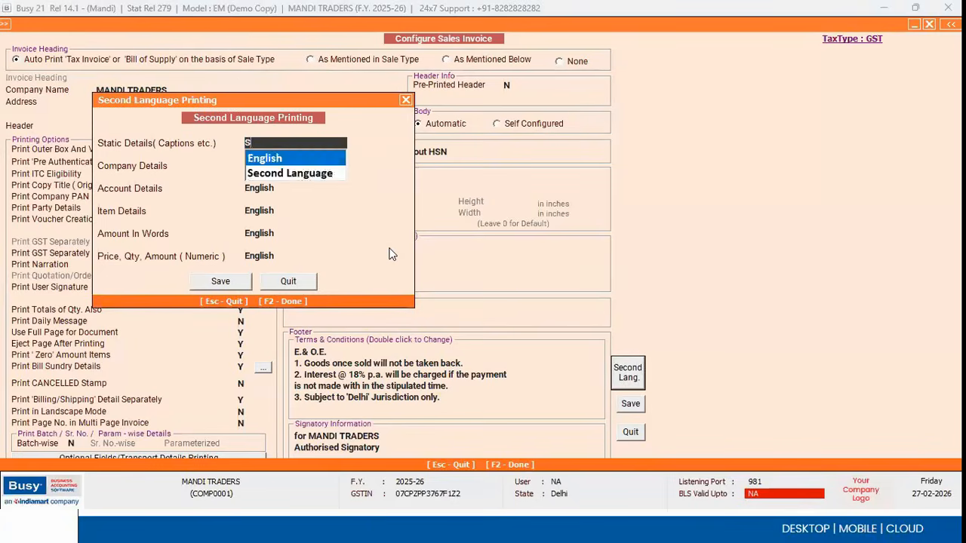
{"action": "key", "text": "Return"}
{"action": "type", "text": "SE"}
{"action": "key", "text": "Escape"}
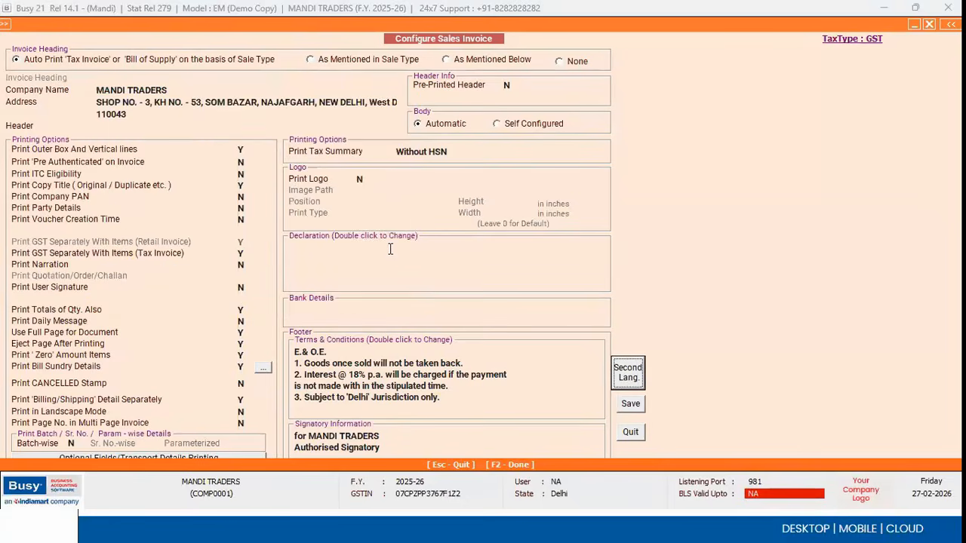
{"action": "key", "text": "Escape"}
{"action": "key", "text": "Escape"}
{"action": "key", "text": "Return"}
{"action": "key", "text": "Down"}
{"action": "key", "text": "Return"}
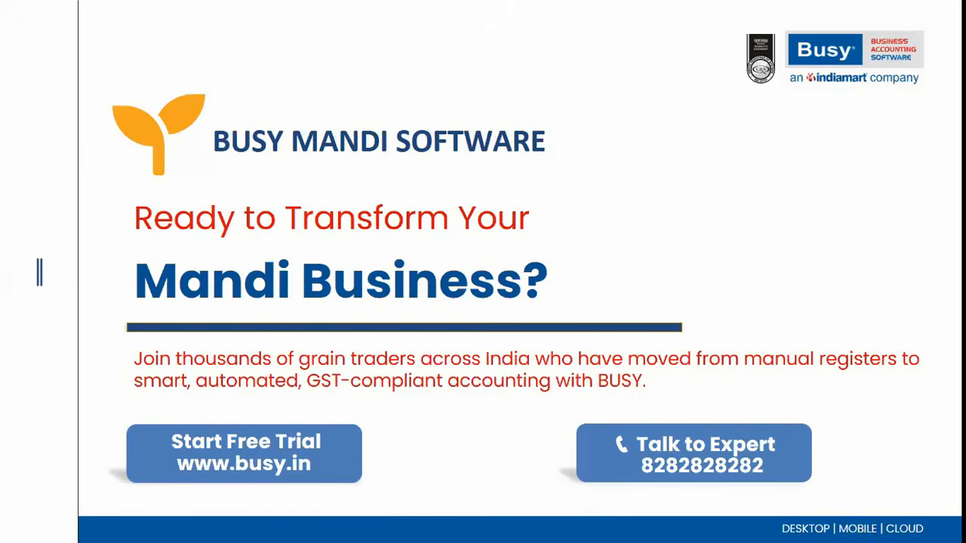
Step: Switch to the Edge browser, go to busy.in, and open the Download page from its resources
{"action": "key", "text": "super+d"}
{"action": "key", "text": "super+d"}
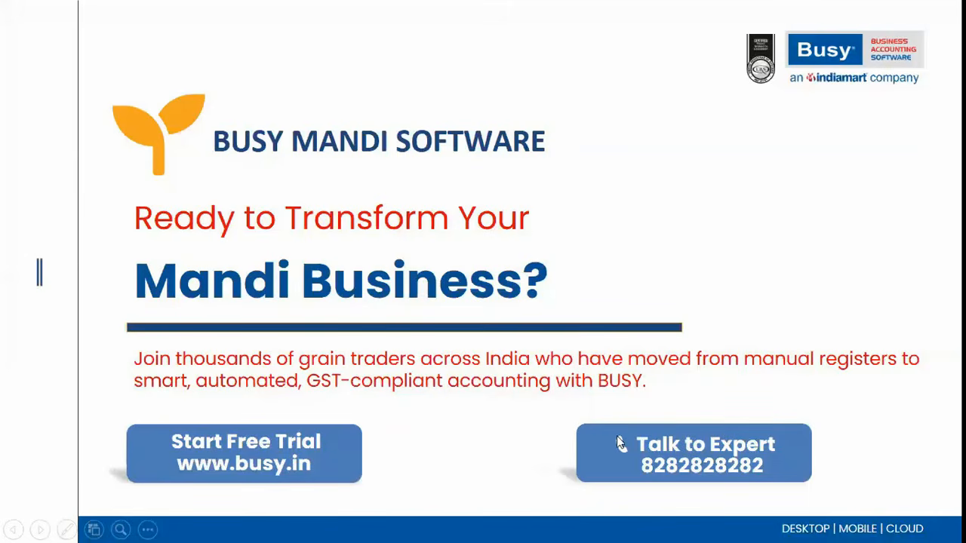
{"action": "key", "text": "super+d"}
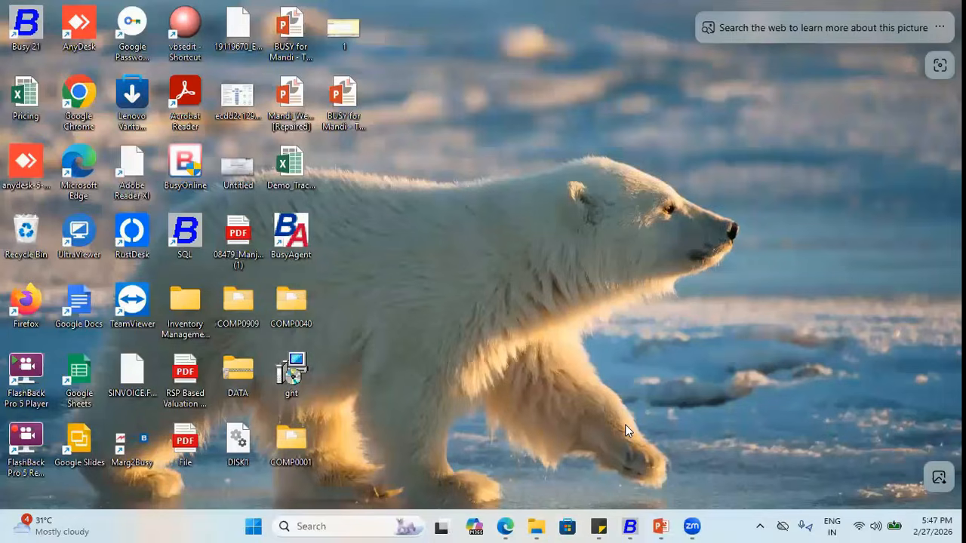
{"action": "left_click", "coordinate": [515, 526]}
{"action": "type", "text": "BUSY"}
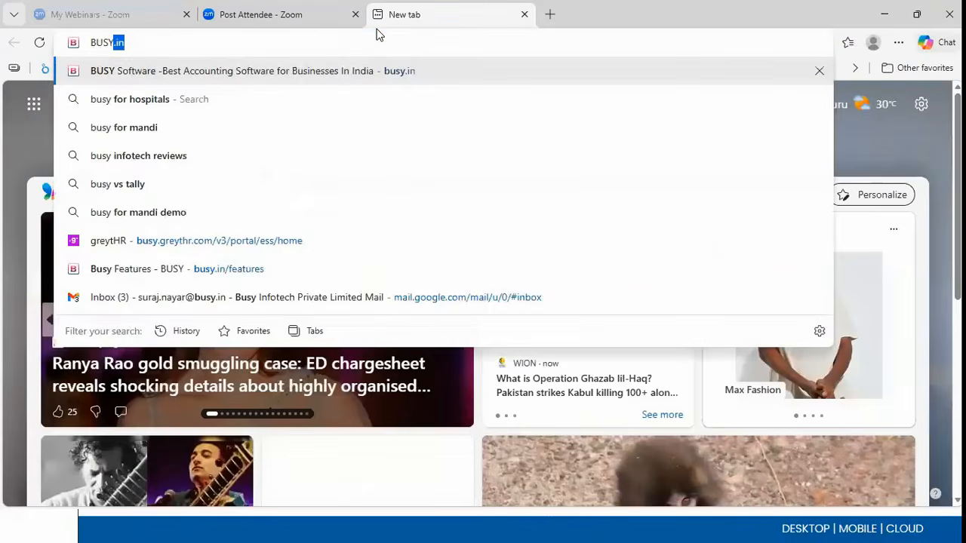
{"action": "key", "text": "Return"}
{"action": "mouse_move", "coordinate": [630, 92]}
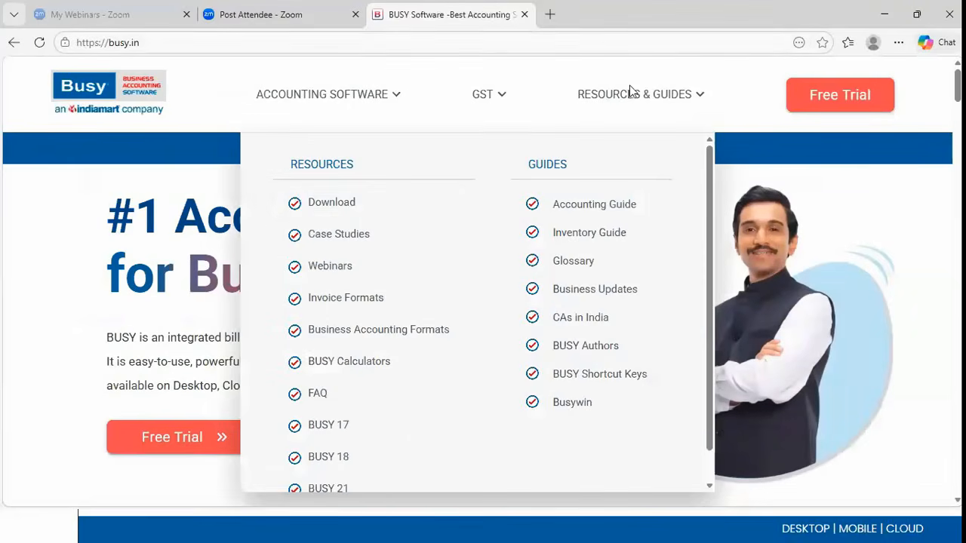
{"action": "left_click", "coordinate": [348, 214]}
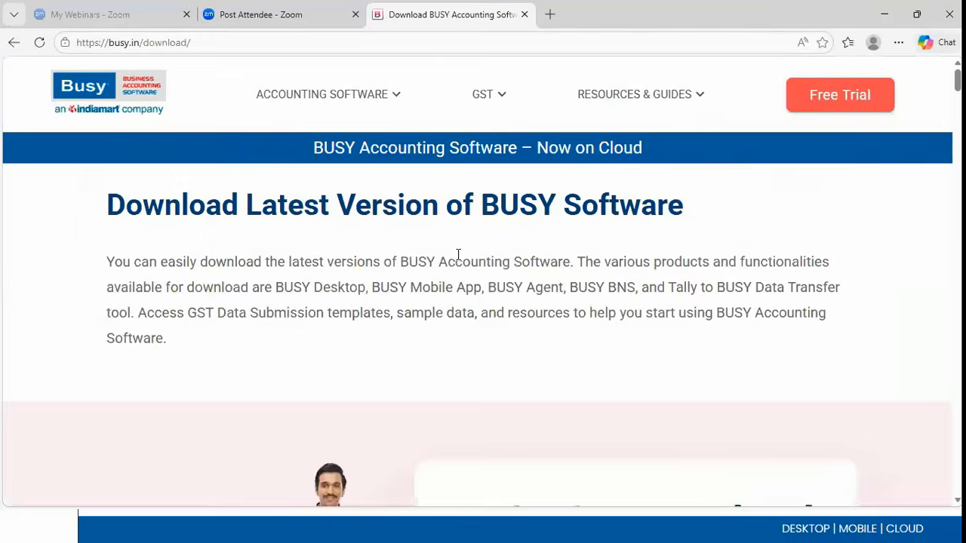
Step: Find the BUSY for Mandi download section on the page and highlight its heading
{"action": "scroll", "coordinate": [508, 326], "scroll_direction": "down", "scroll_amount": 5}
{"action": "scroll", "coordinate": [508, 326], "scroll_direction": "down", "scroll_amount": 5}
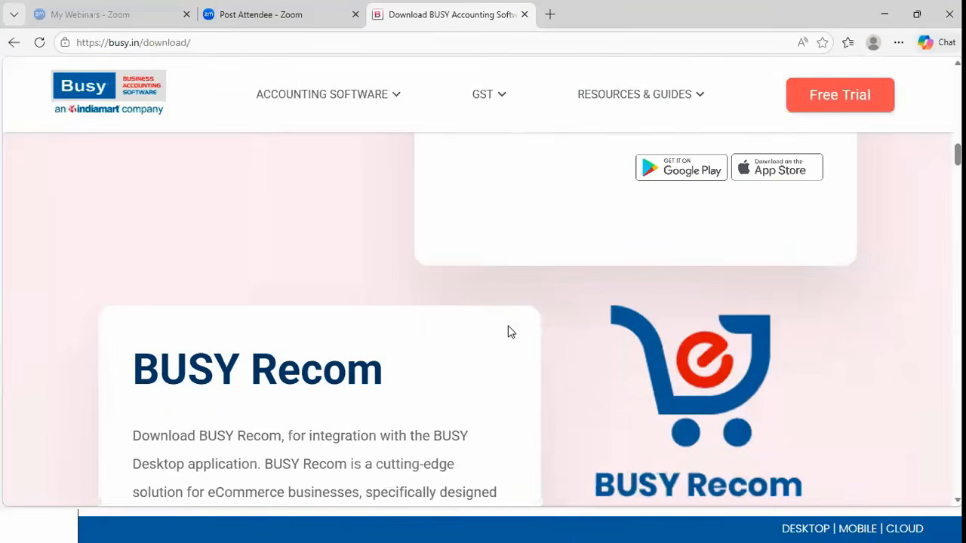
{"action": "scroll", "coordinate": [455, 209], "scroll_direction": "down", "scroll_amount": 5}
{"action": "triple_click", "coordinate": [455, 202]}
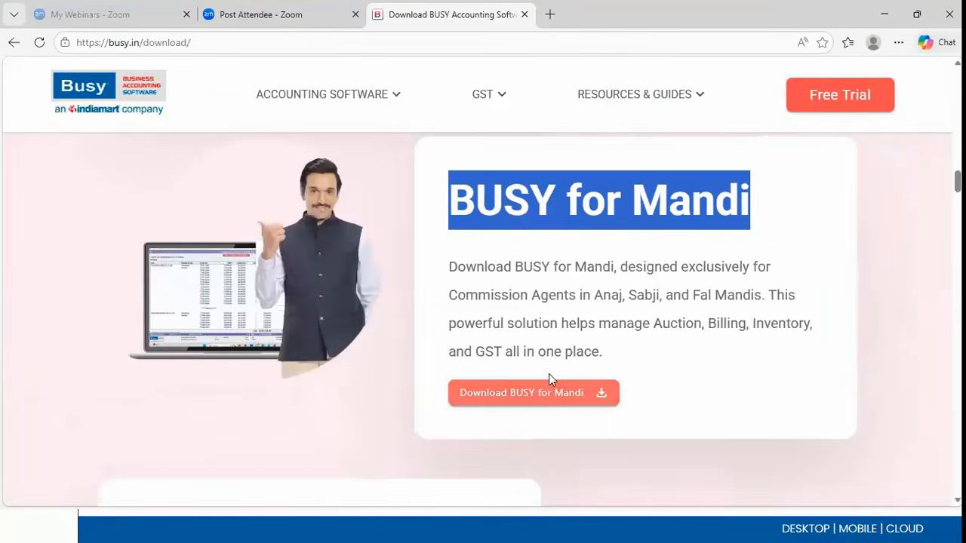
Step: Minimise the browser and advance the presentation to the closing slide
{"action": "left_click", "coordinate": [884, 14]}
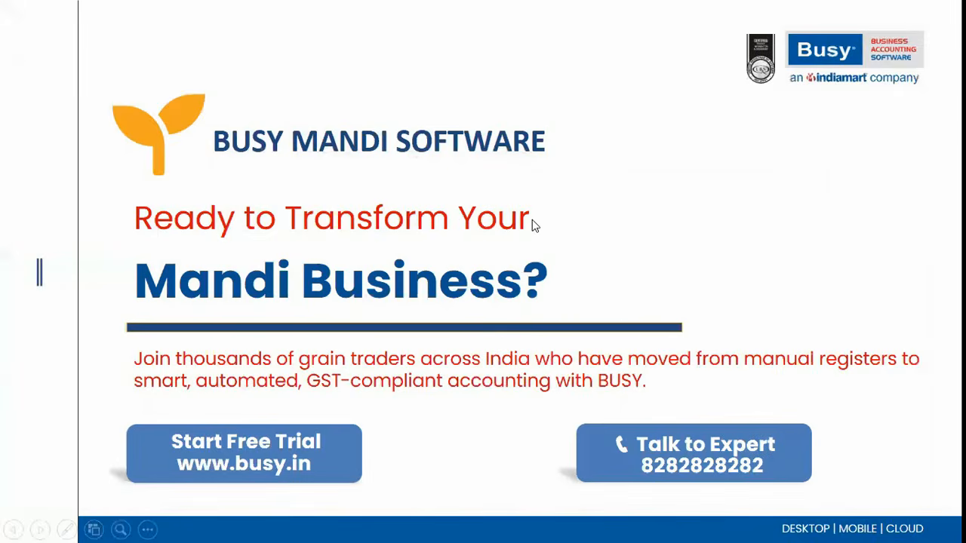
{"action": "key", "text": "Right"}
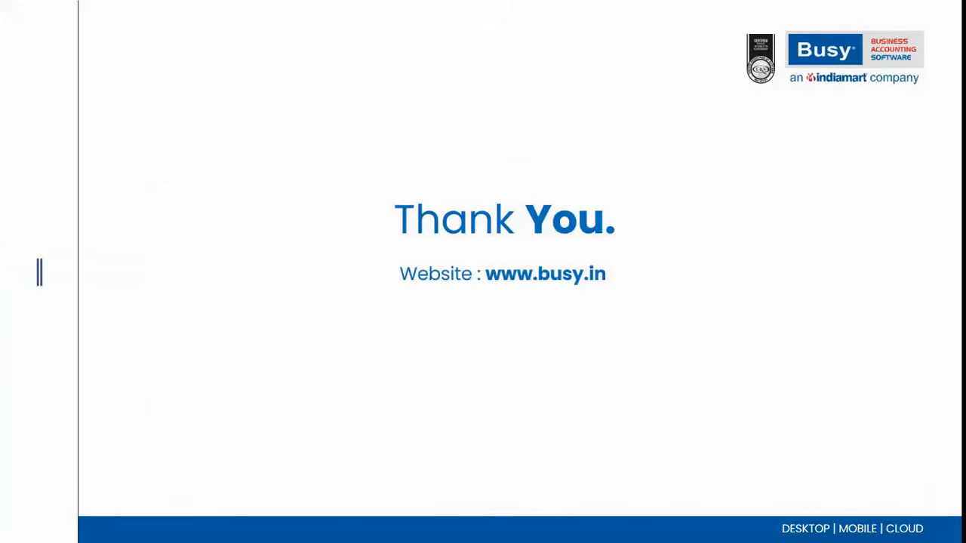